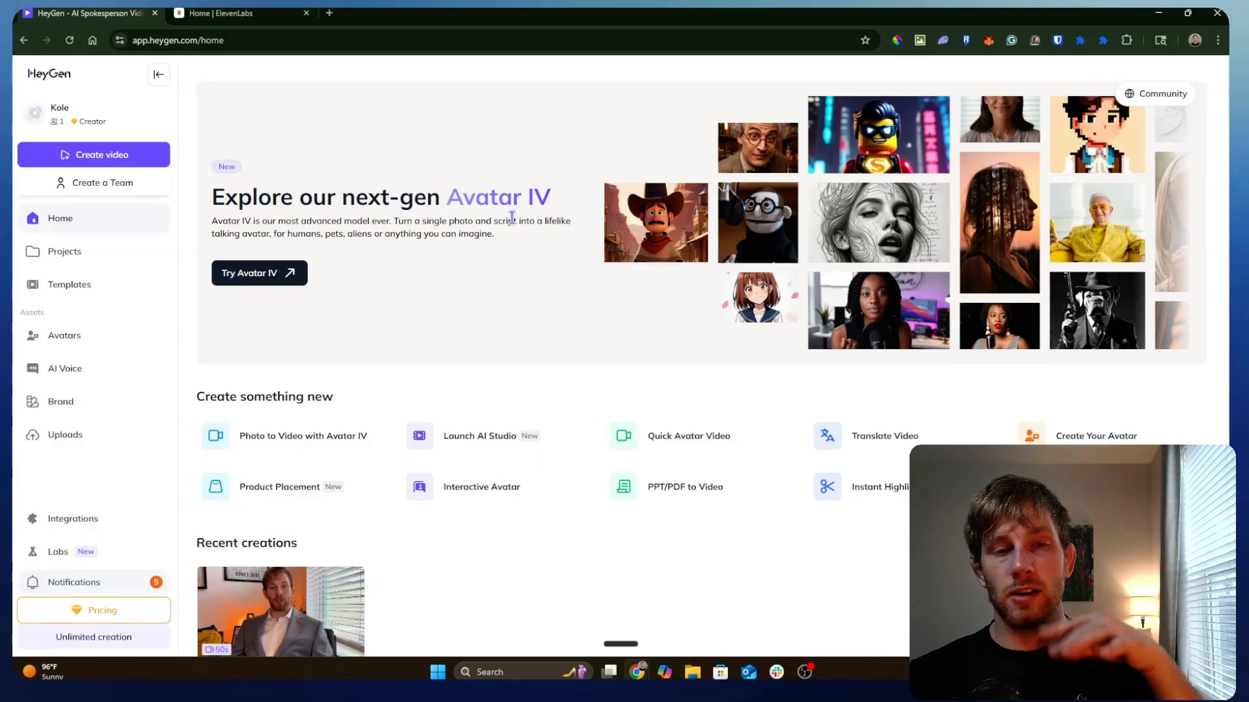
- Open the avatars page in HeyGen
{"action": "scroll", "coordinate": [240, 417], "scroll_direction": "down", "scroll_amount": 2}
{"action": "scroll", "coordinate": [239, 417], "scroll_direction": "up", "scroll_amount": 2}
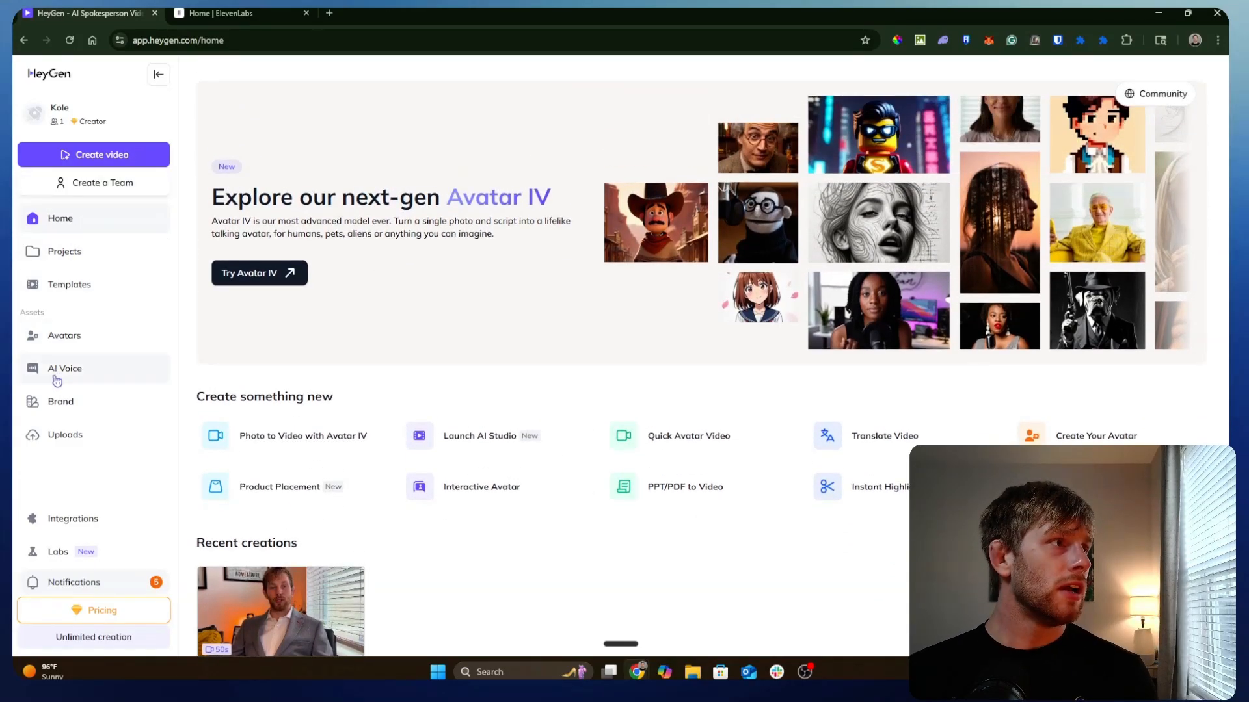
{"action": "left_click", "coordinate": [65, 338]}
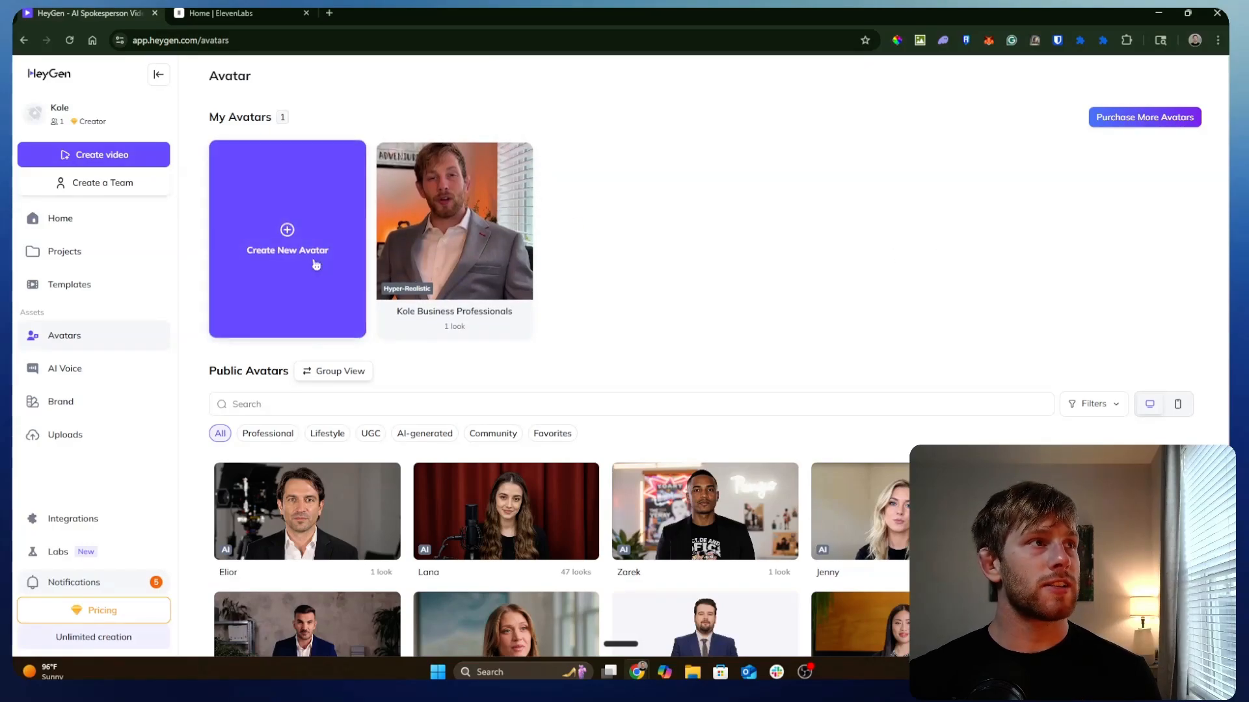
- Try to start a new avatar from video footage, then dismiss the add-ons offer
{"action": "left_click", "coordinate": [287, 244]}
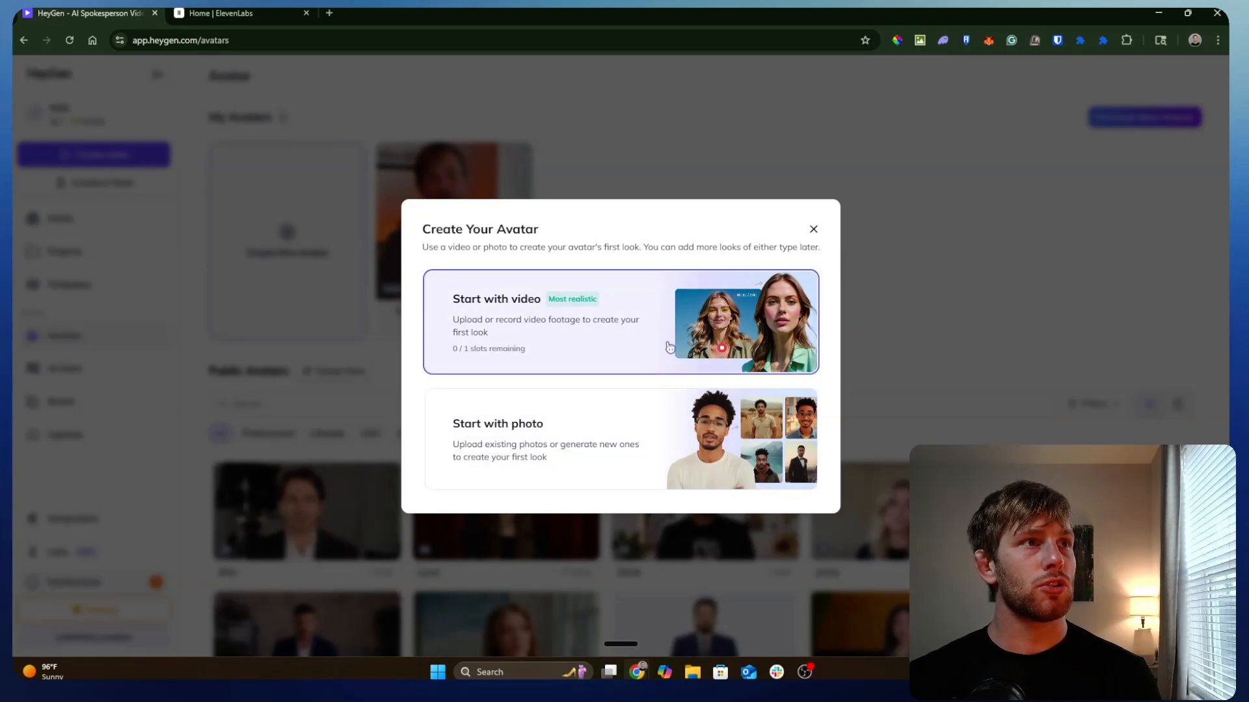
{"action": "left_click", "coordinate": [718, 340]}
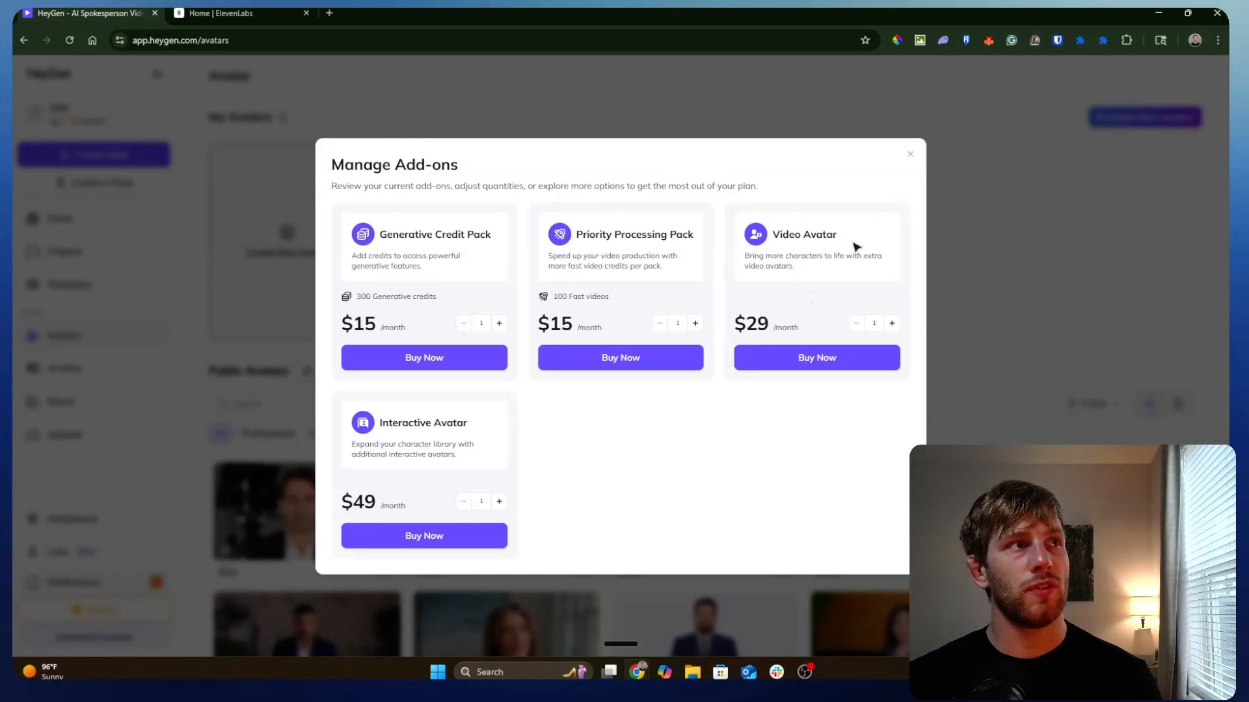
{"action": "left_click", "coordinate": [911, 156]}
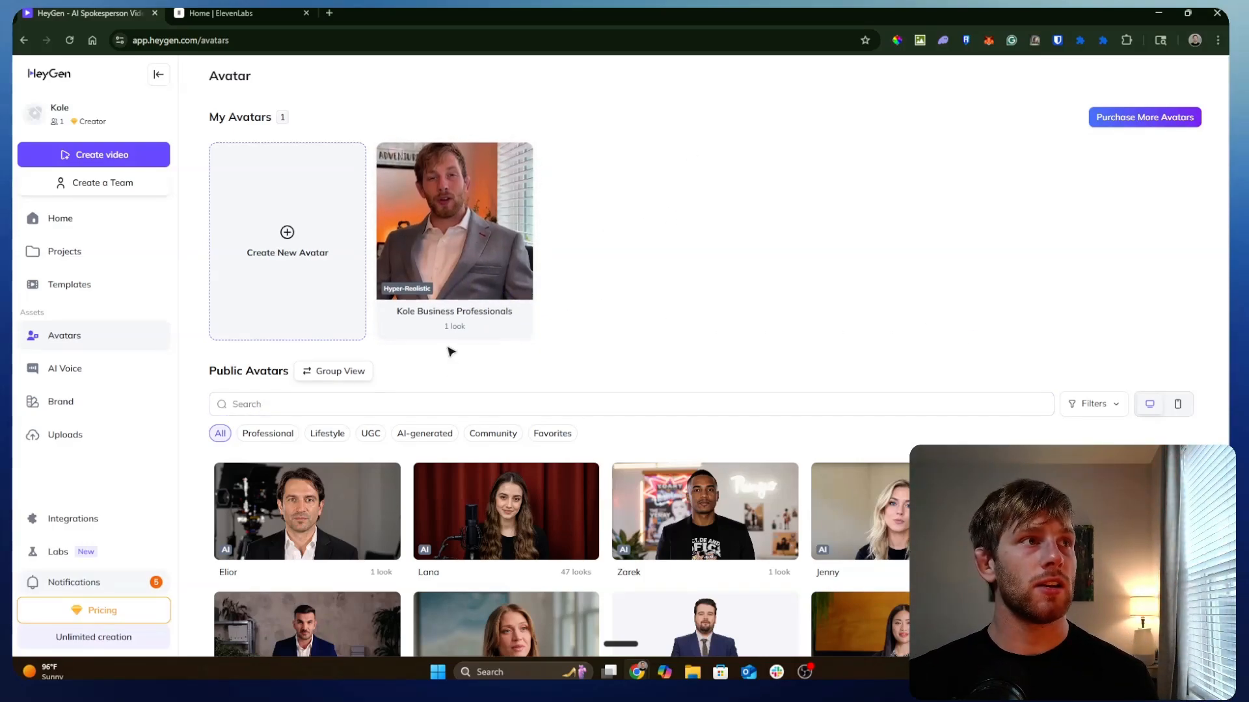
- Open the existing business avatar's look and play its video, the pointing gesture and the avatar preview
{"action": "left_click", "coordinate": [442, 225]}
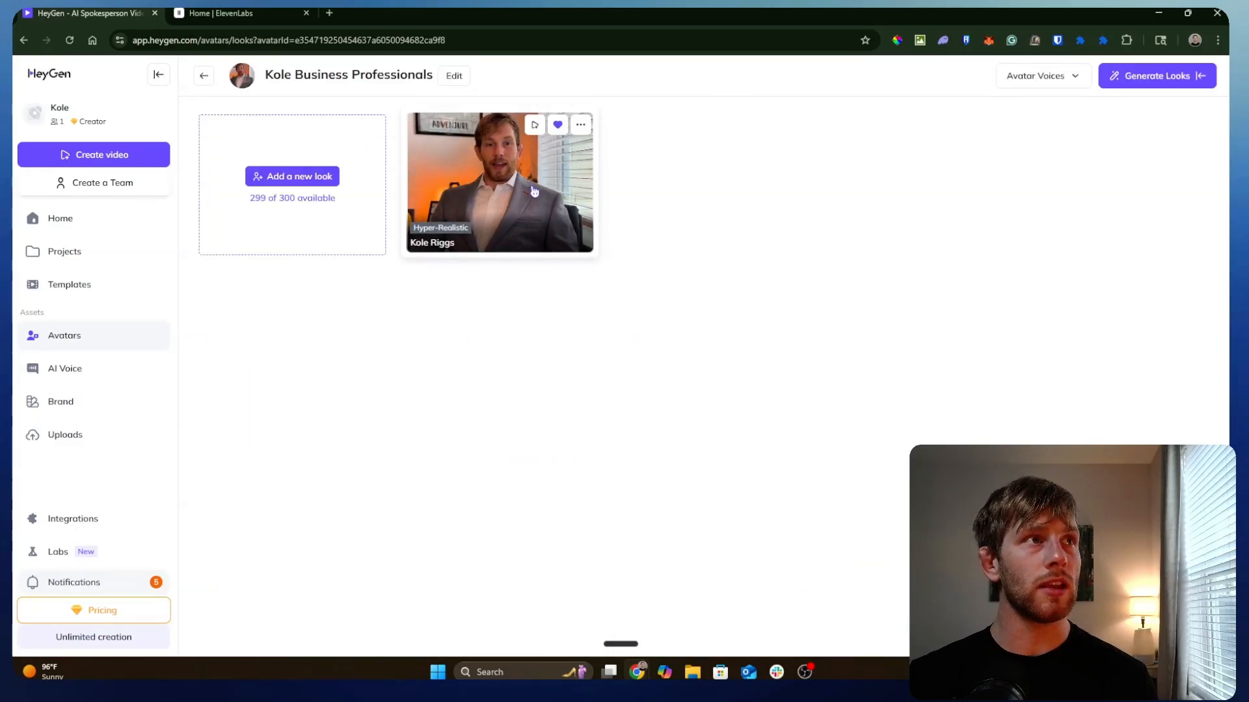
{"action": "left_click", "coordinate": [533, 190]}
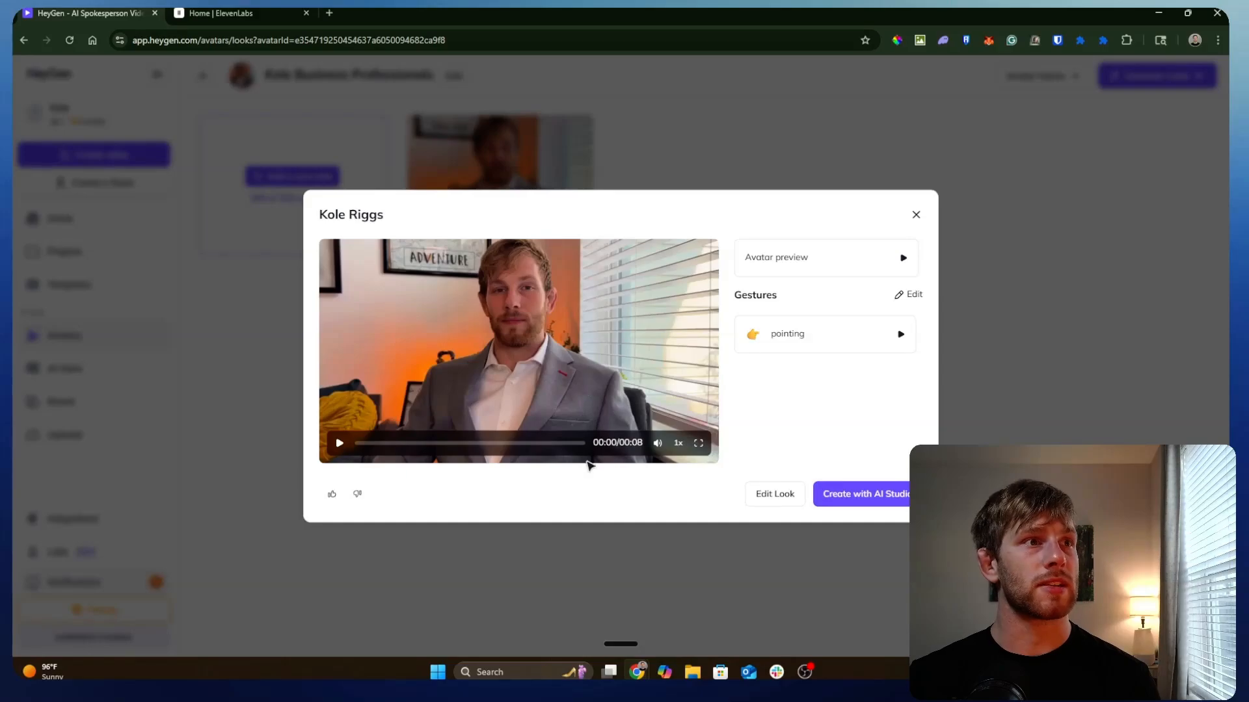
{"action": "left_click", "coordinate": [657, 443]}
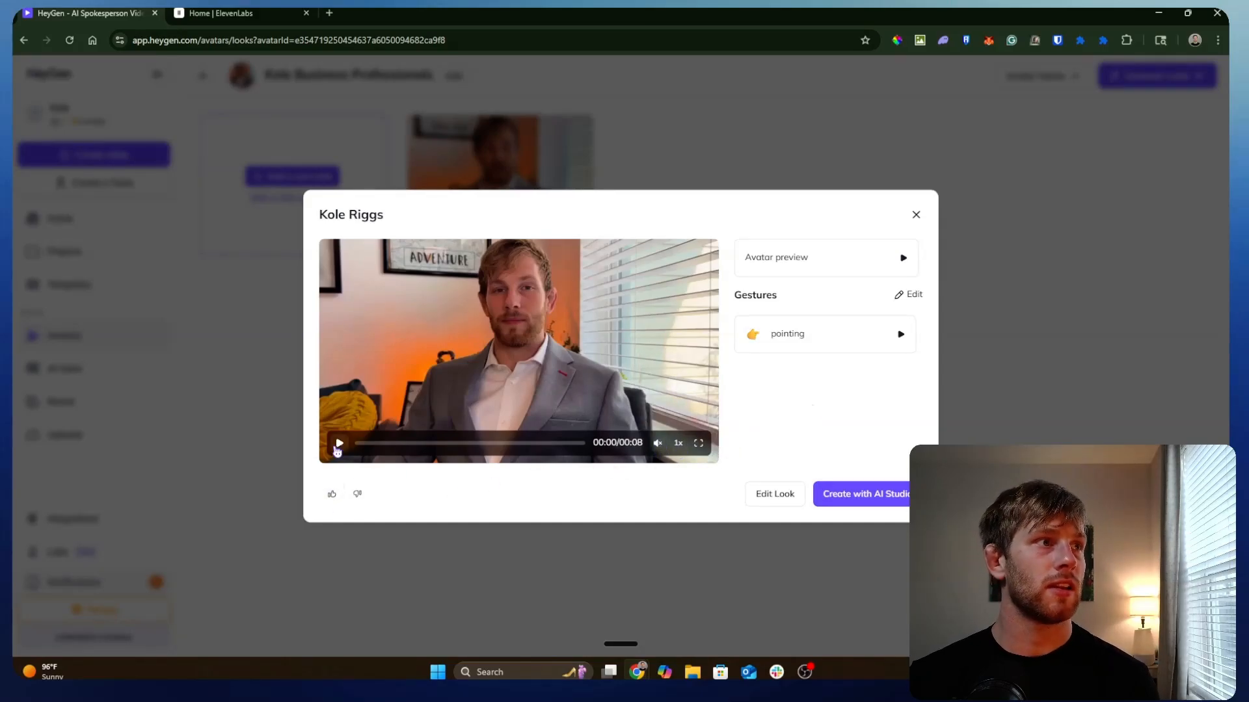
{"action": "left_click", "coordinate": [339, 449]}
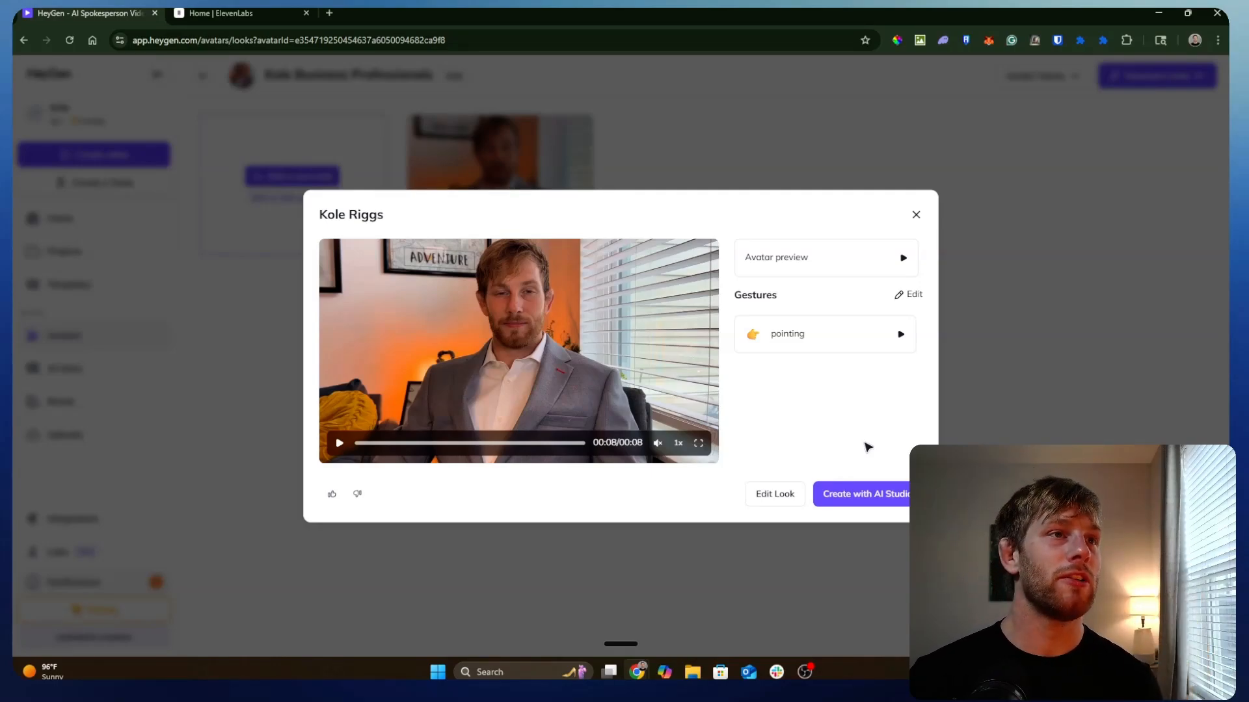
{"action": "left_click", "coordinate": [844, 345]}
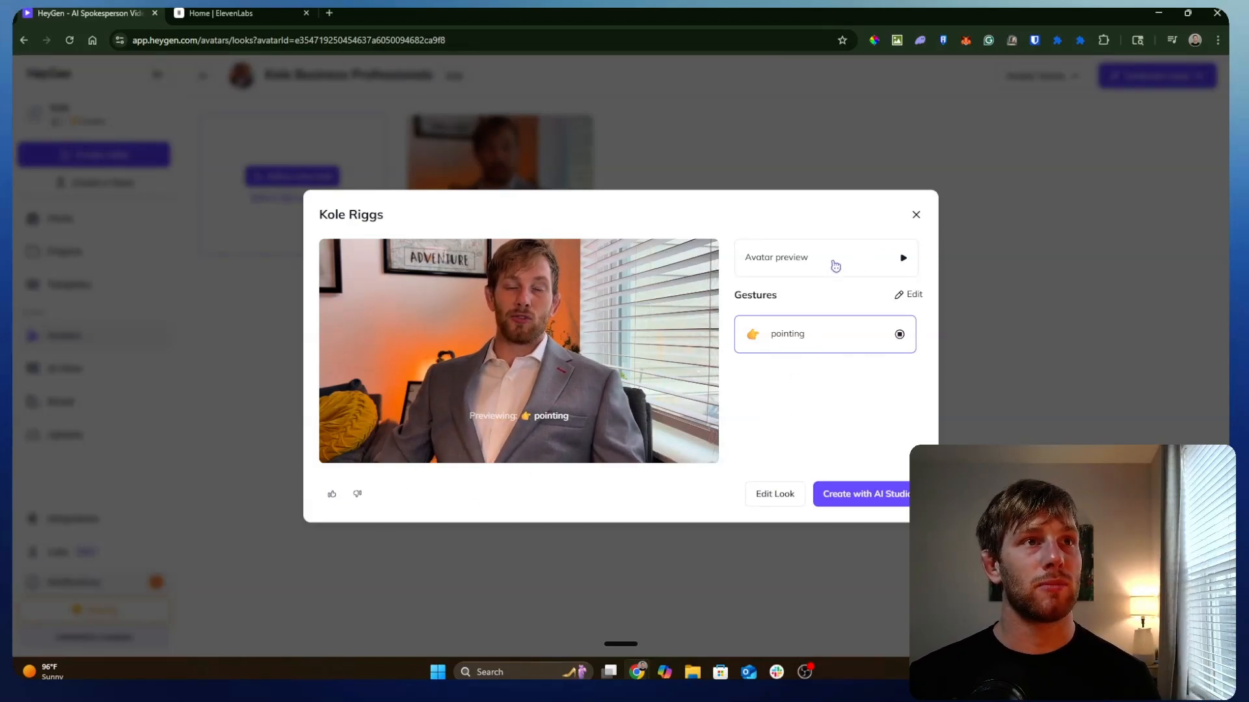
{"action": "left_click", "coordinate": [835, 265]}
{"action": "left_click", "coordinate": [913, 221]}
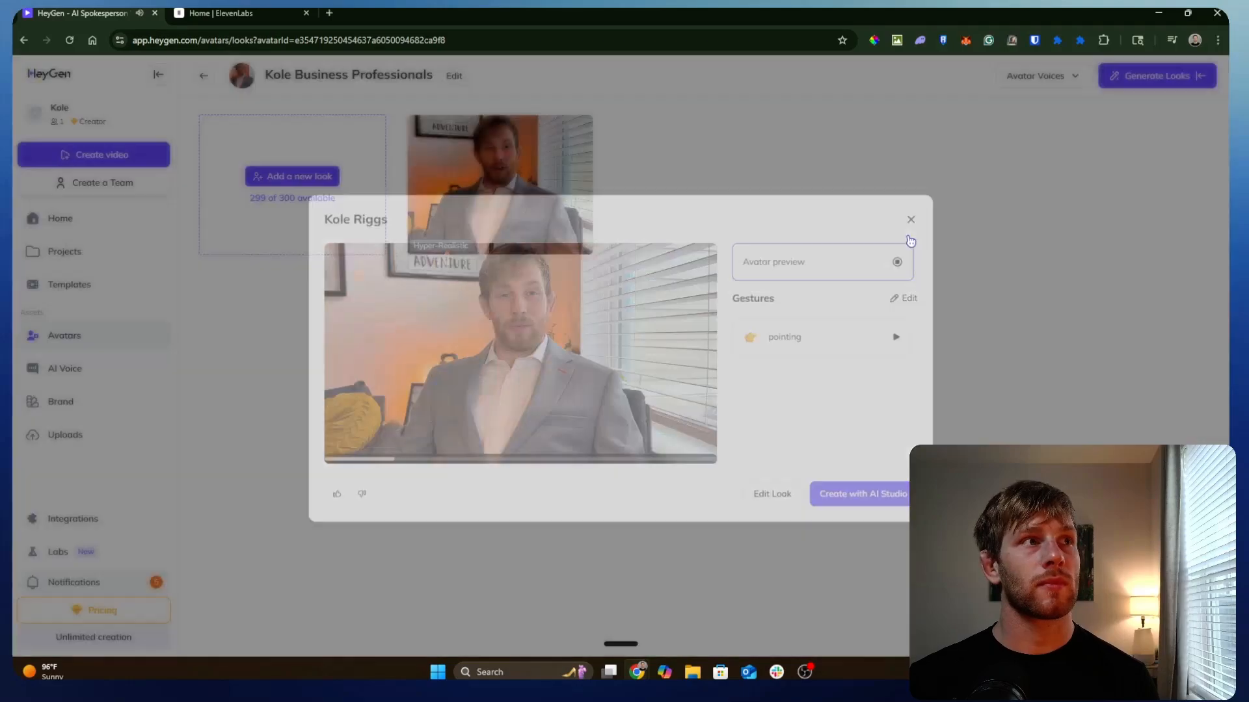
{"action": "mouse_move", "coordinate": [566, 260]}
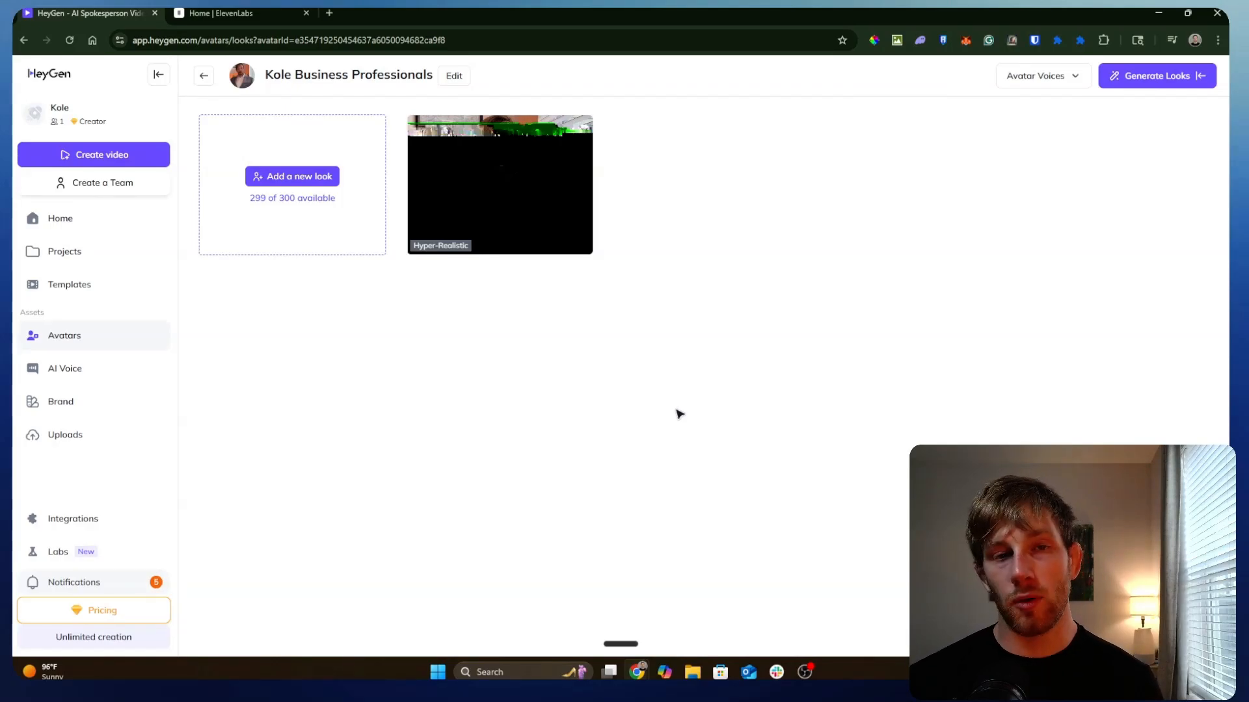
{"action": "mouse_move", "coordinate": [491, 178]}
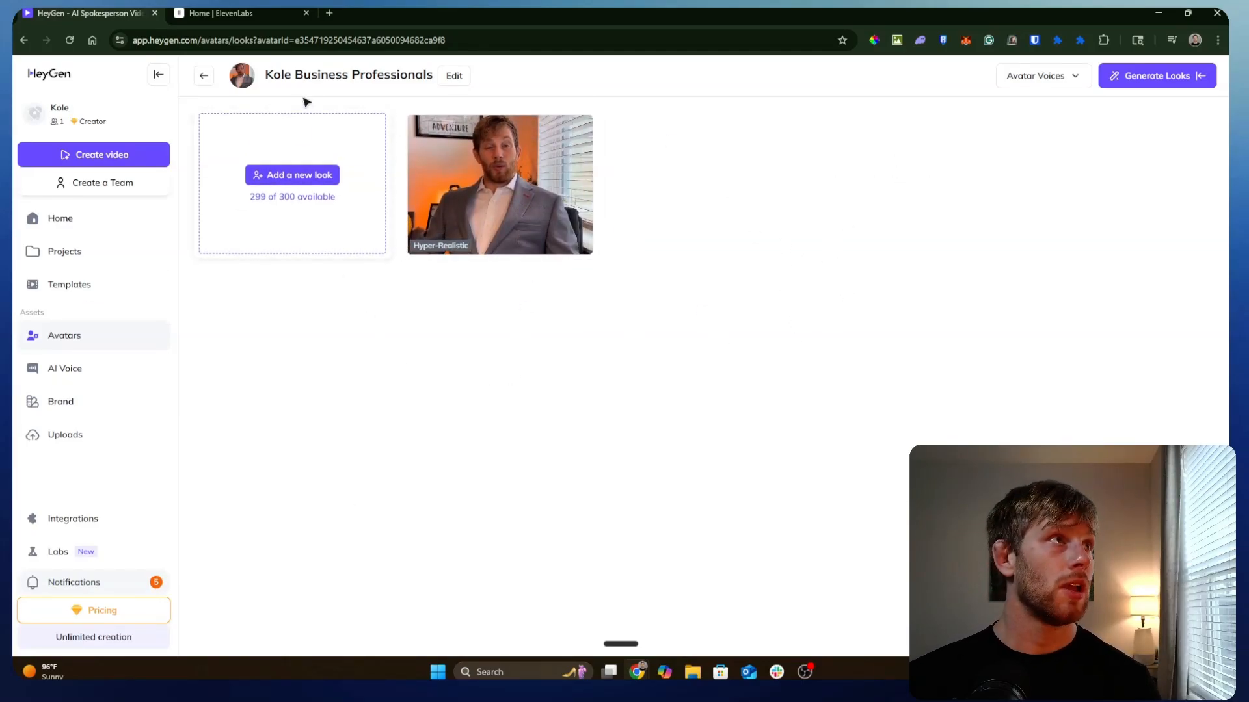
{"action": "mouse_move", "coordinate": [507, 200]}
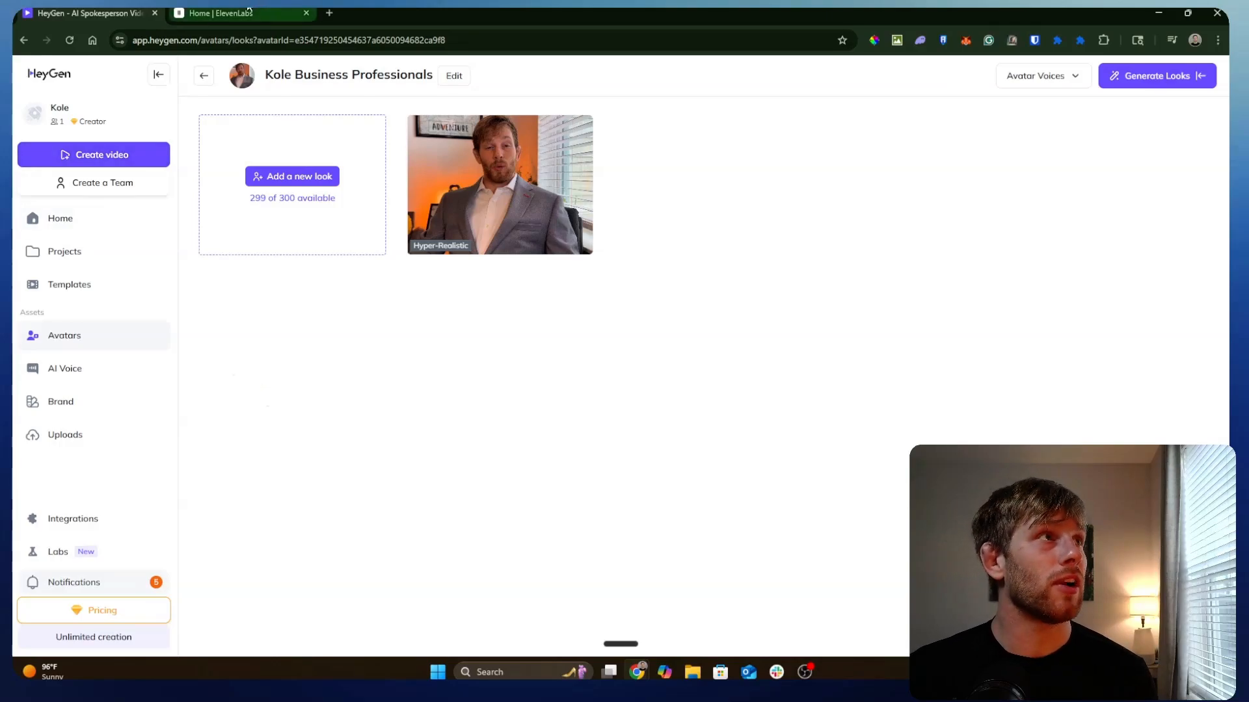
- Switch to ElevenLabs and show the account's own voices
{"action": "left_click", "coordinate": [247, 9]}
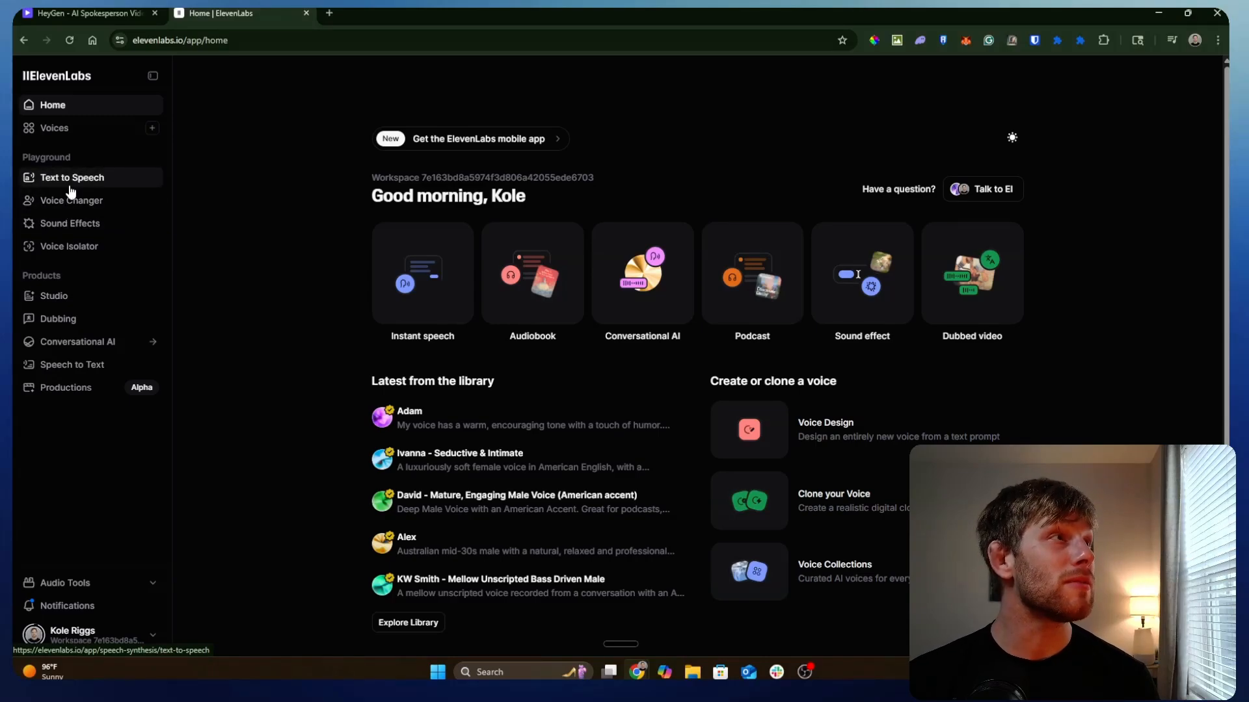
{"action": "left_click", "coordinate": [66, 134]}
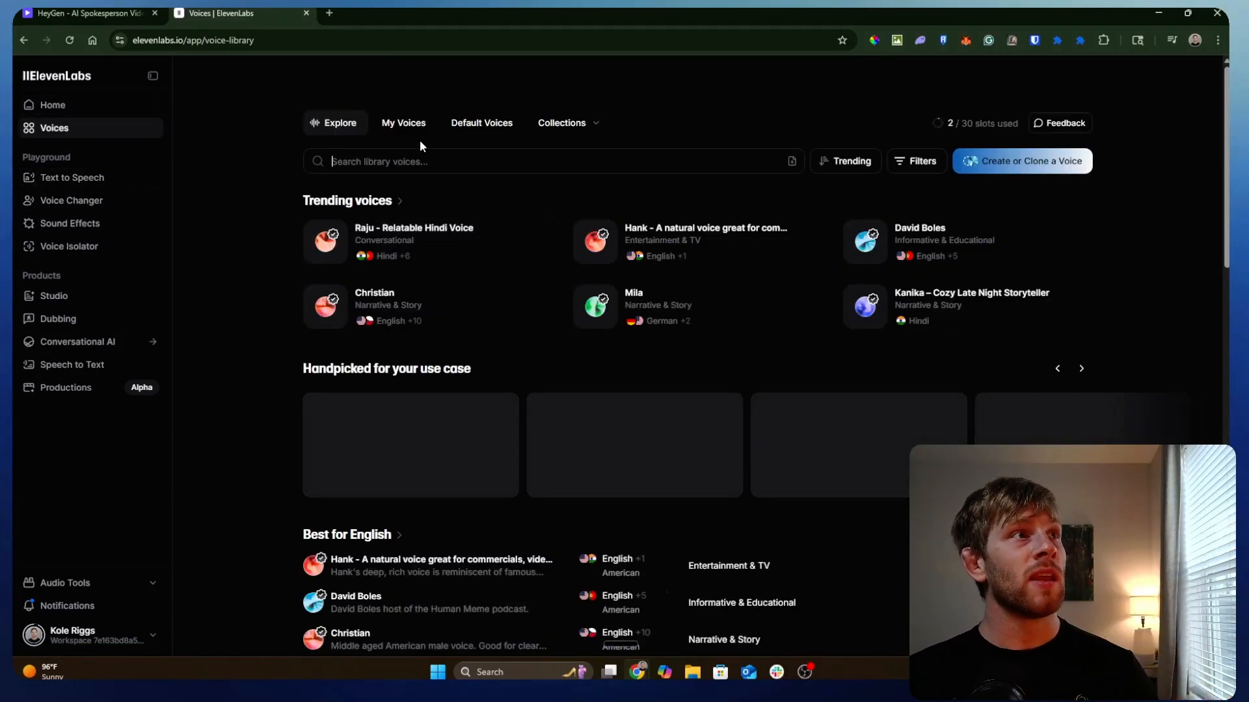
{"action": "left_click", "coordinate": [413, 121]}
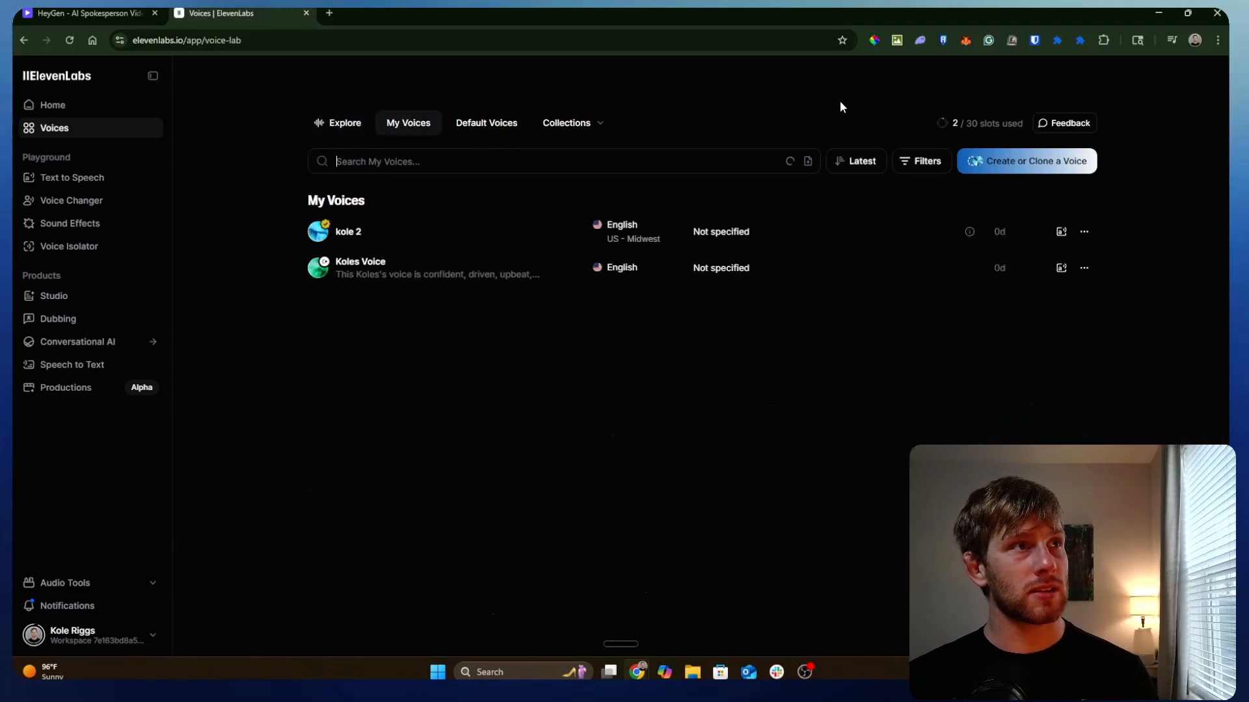
- Start an instant voice clone, record an audio sample of about 29 seconds and continue to the voice information
{"action": "left_click", "coordinate": [1058, 175]}
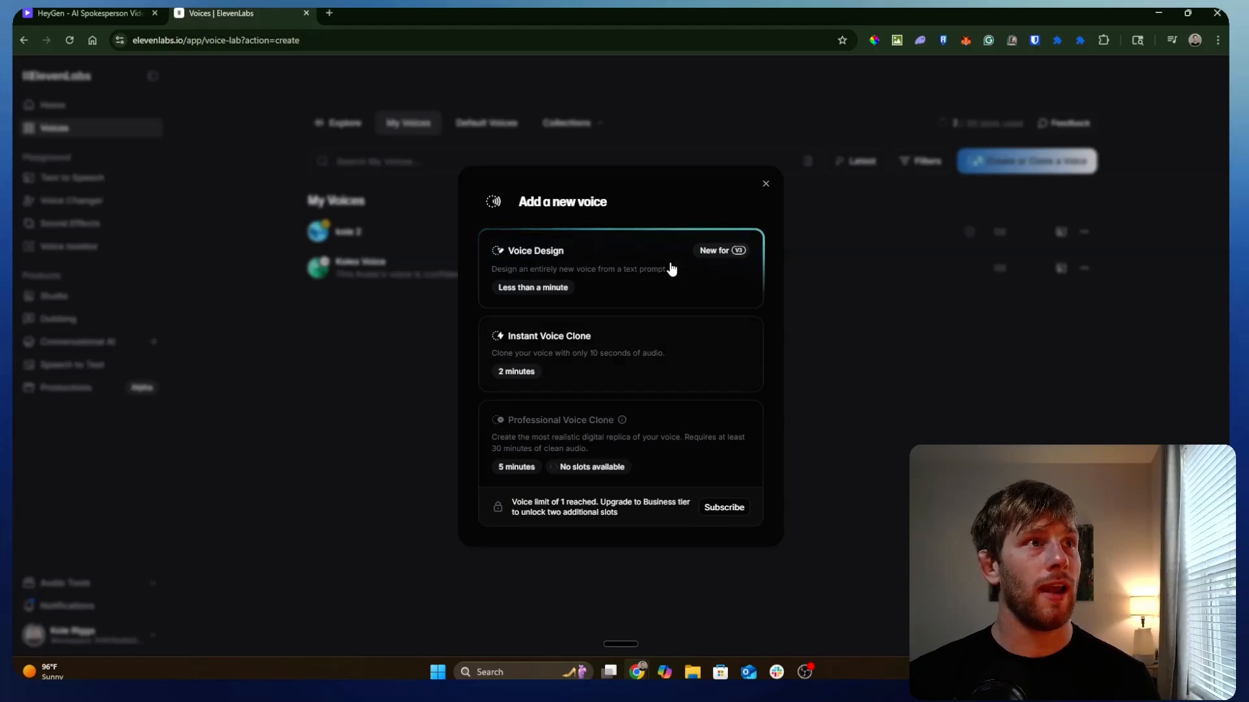
{"action": "left_click", "coordinate": [601, 384]}
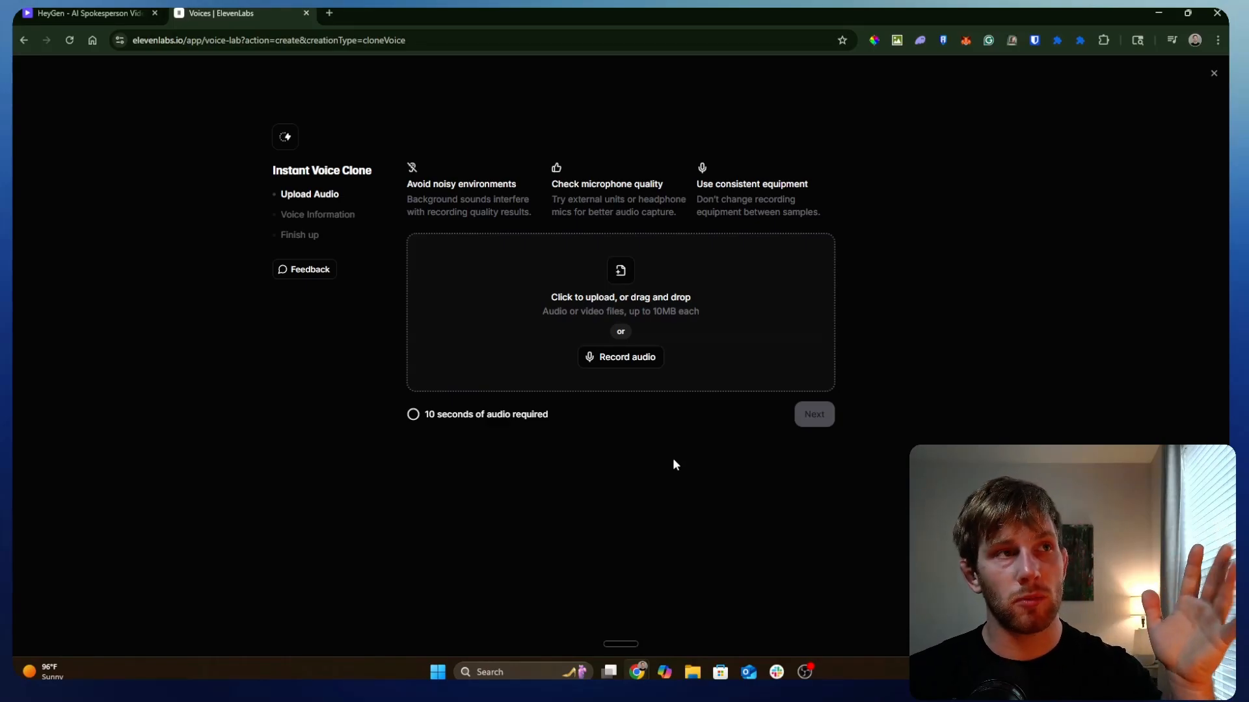
{"action": "left_click", "coordinate": [609, 359]}
{"action": "left_click", "coordinate": [680, 314]}
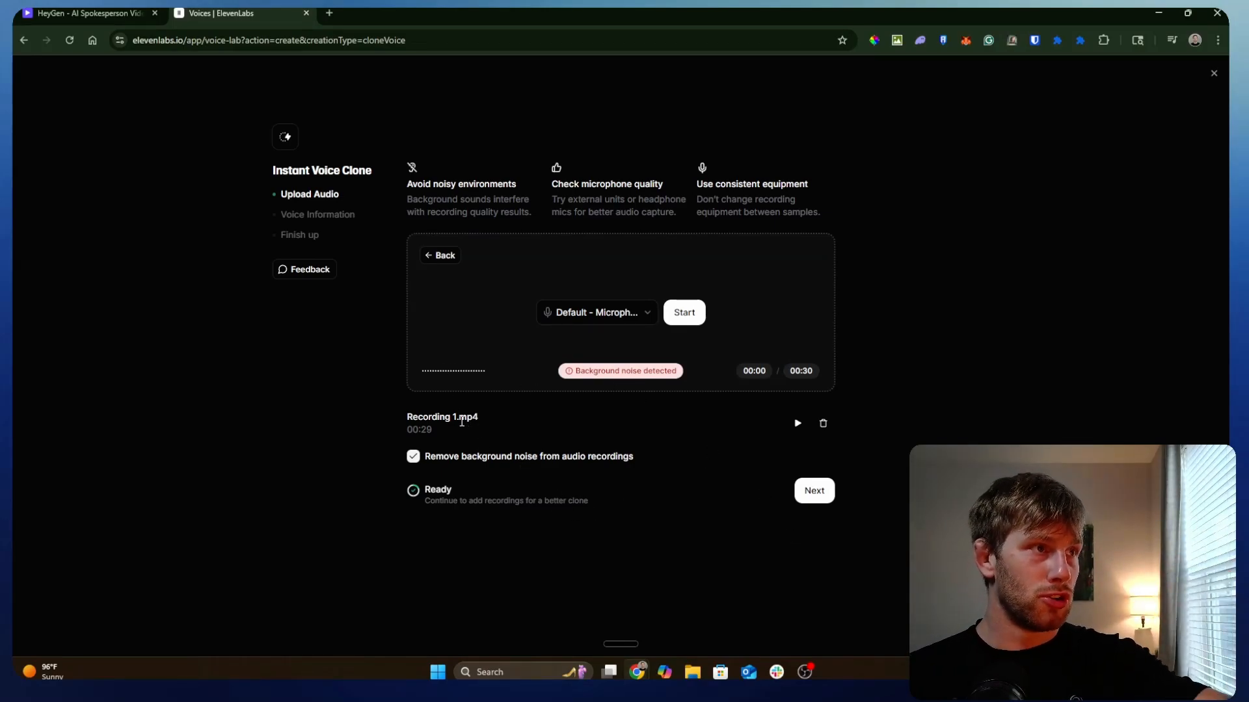
{"action": "left_click_drag", "start_coordinate": [479, 417], "coordinate": [432, 413]}
{"action": "left_click", "coordinate": [488, 431]}
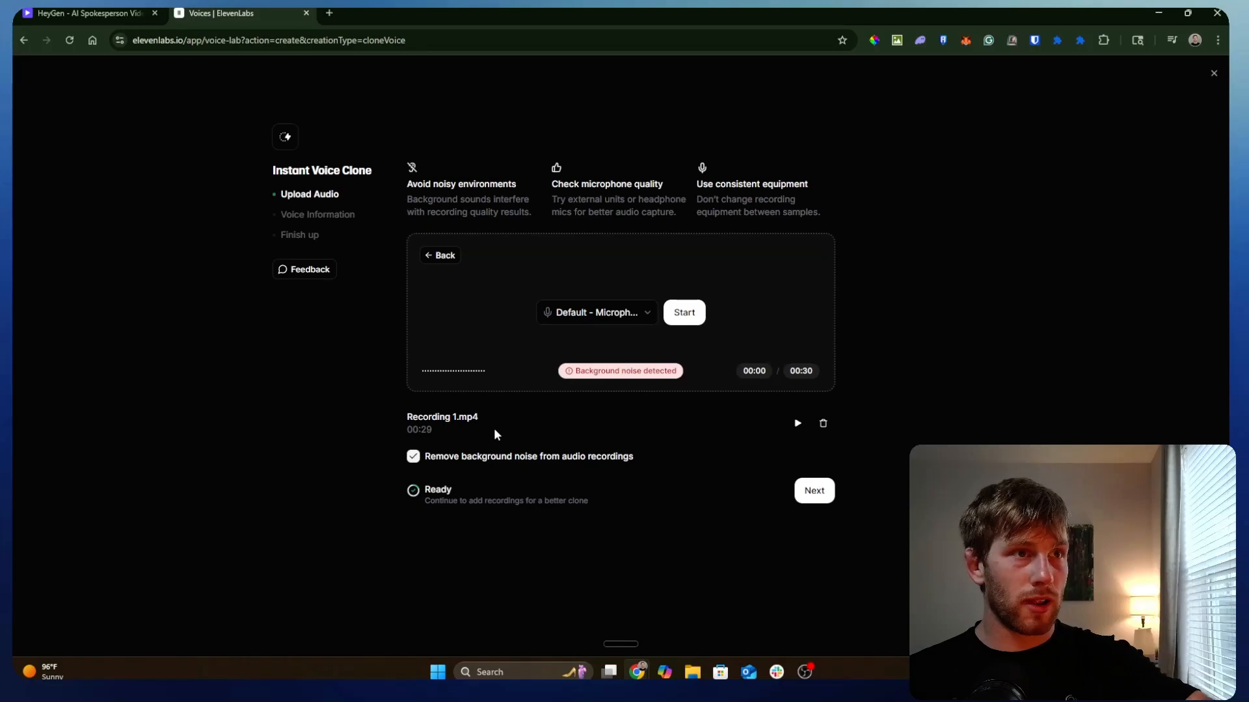
{"action": "left_click", "coordinate": [814, 493]}
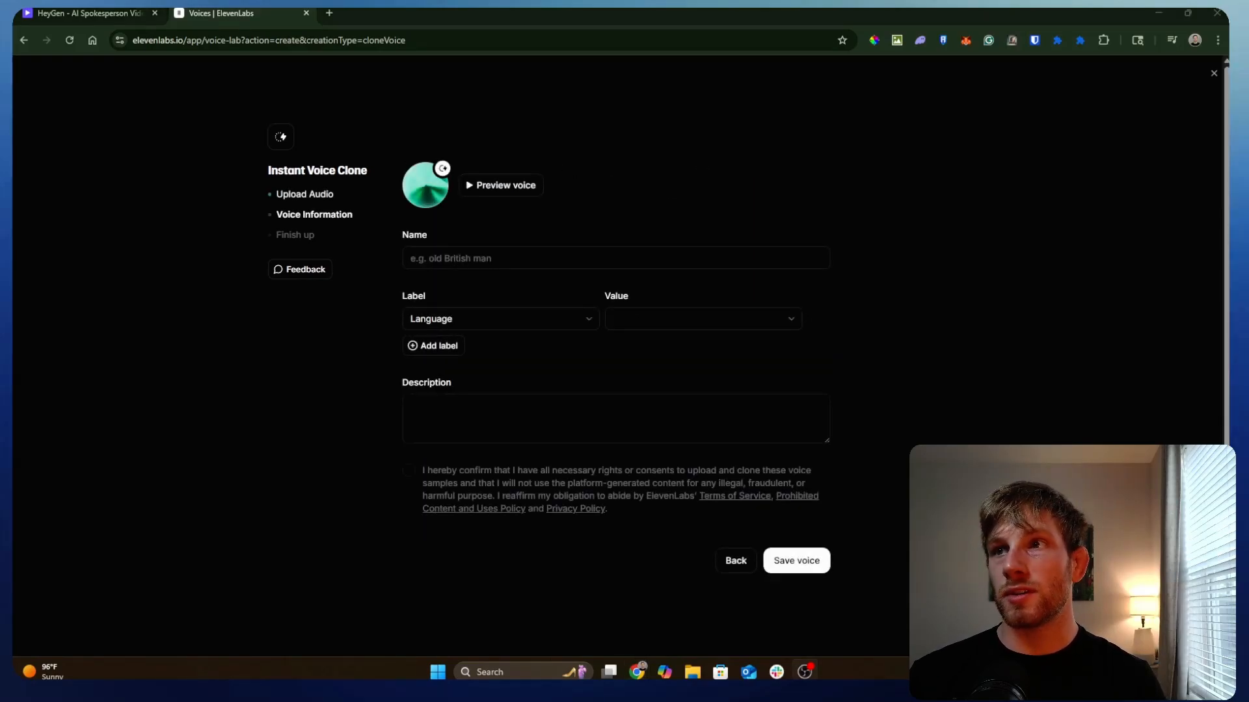
- Name the voice clone testerrr and accept the rights and consent statement
{"action": "left_click", "coordinate": [450, 260]}
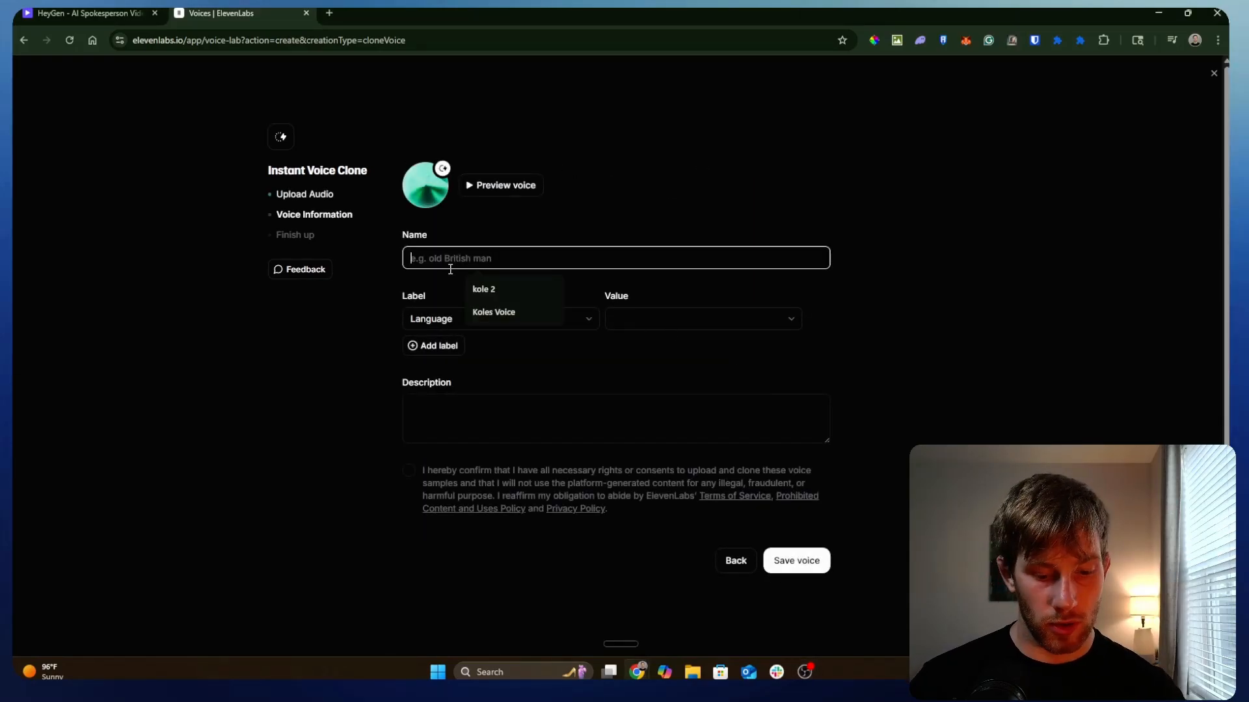
{"action": "type", "text": "testerrr"}
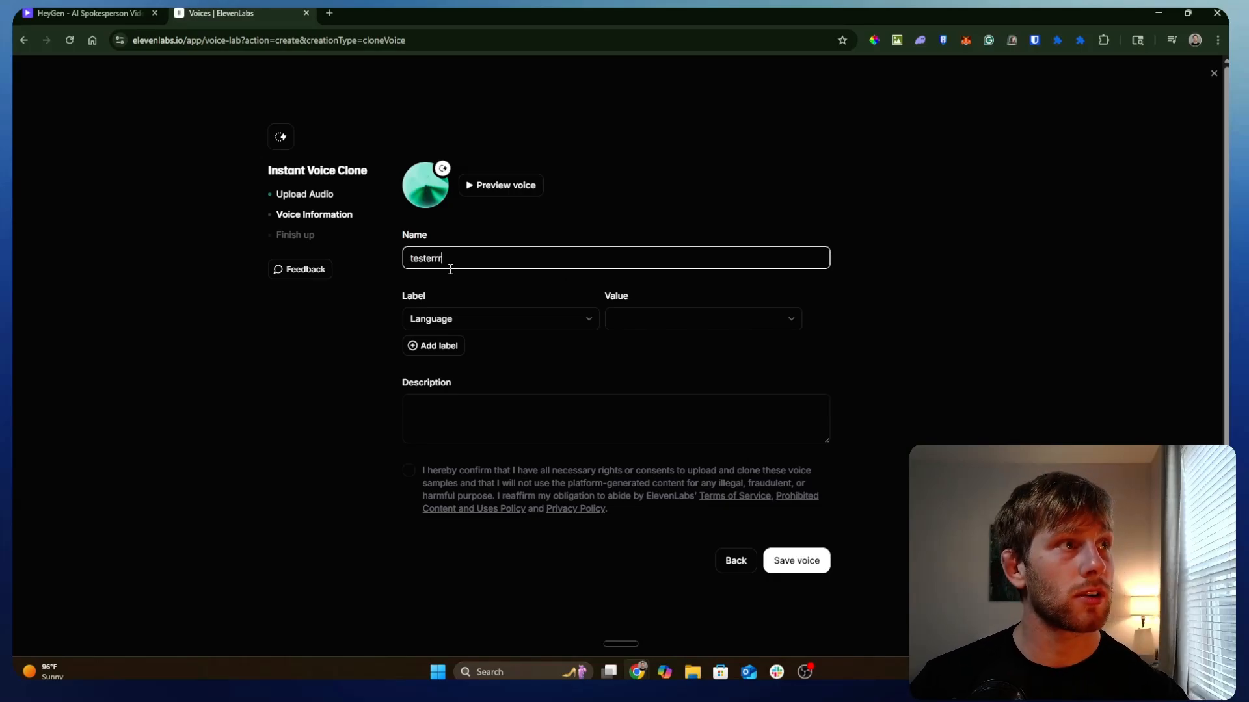
{"action": "left_click", "coordinate": [653, 320]}
{"action": "left_click", "coordinate": [652, 323]}
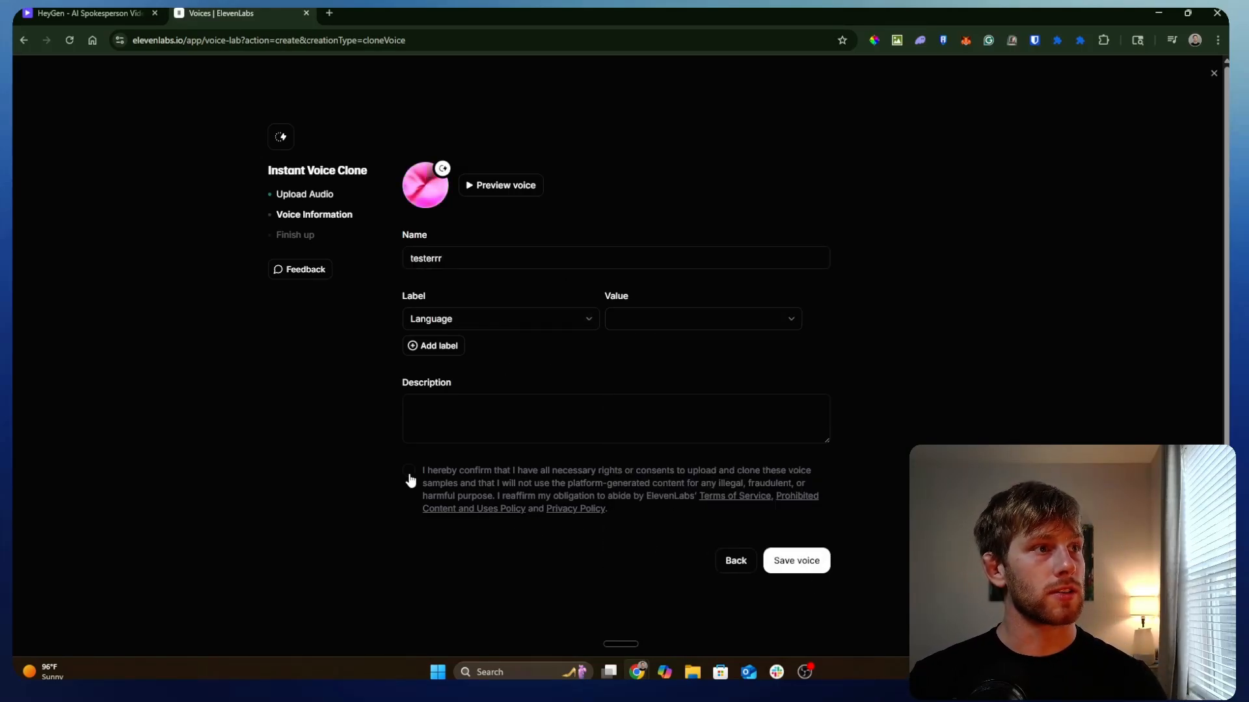
{"action": "left_click", "coordinate": [794, 560]}
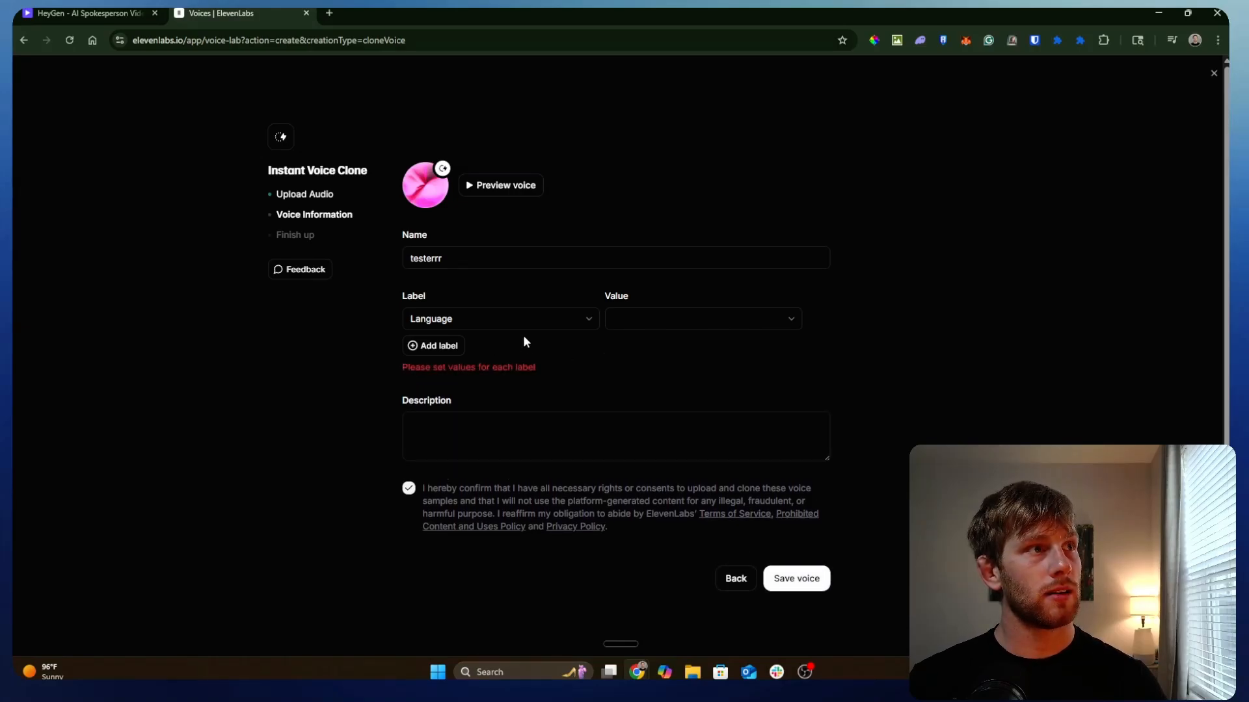
- Set the voice clone's language to English, save the voice and return to the list of own voices
{"action": "left_click", "coordinate": [647, 326]}
{"action": "scroll", "coordinate": [644, 403], "scroll_direction": "down", "scroll_amount": 10}
{"action": "scroll", "coordinate": [650, 412], "scroll_direction": "up", "scroll_amount": 8}
{"action": "left_click", "coordinate": [648, 393]}
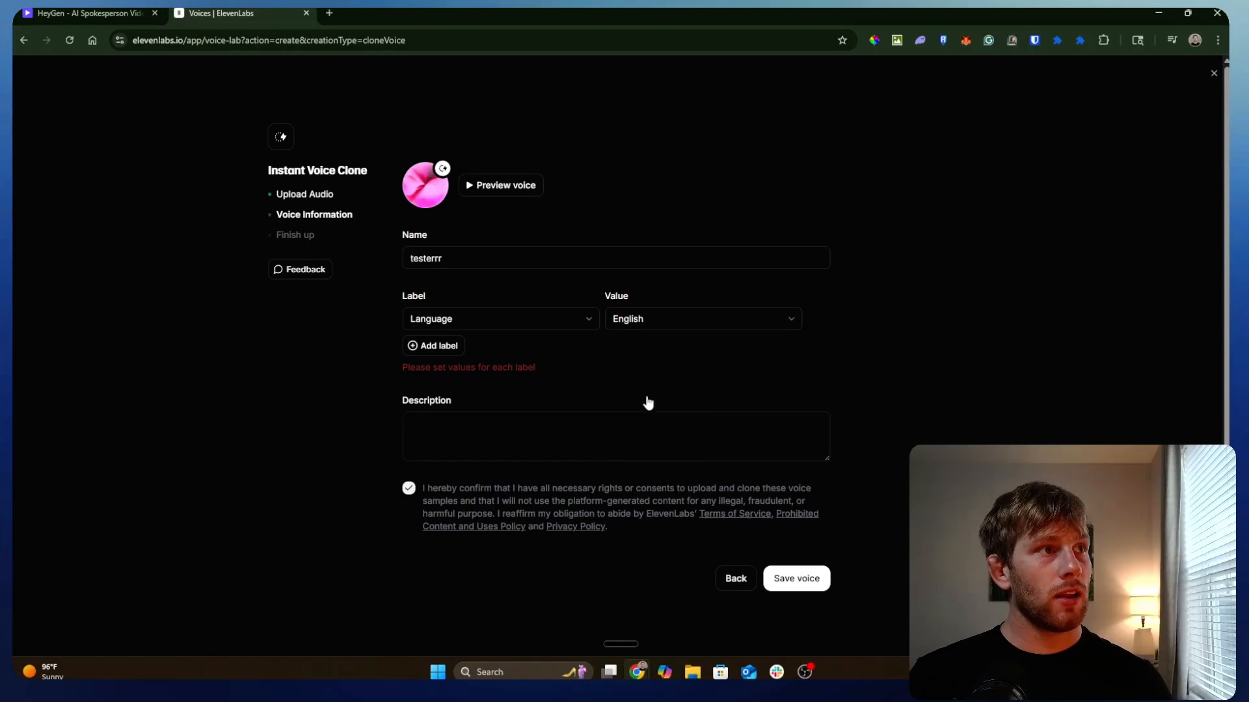
{"action": "left_click", "coordinate": [796, 560]}
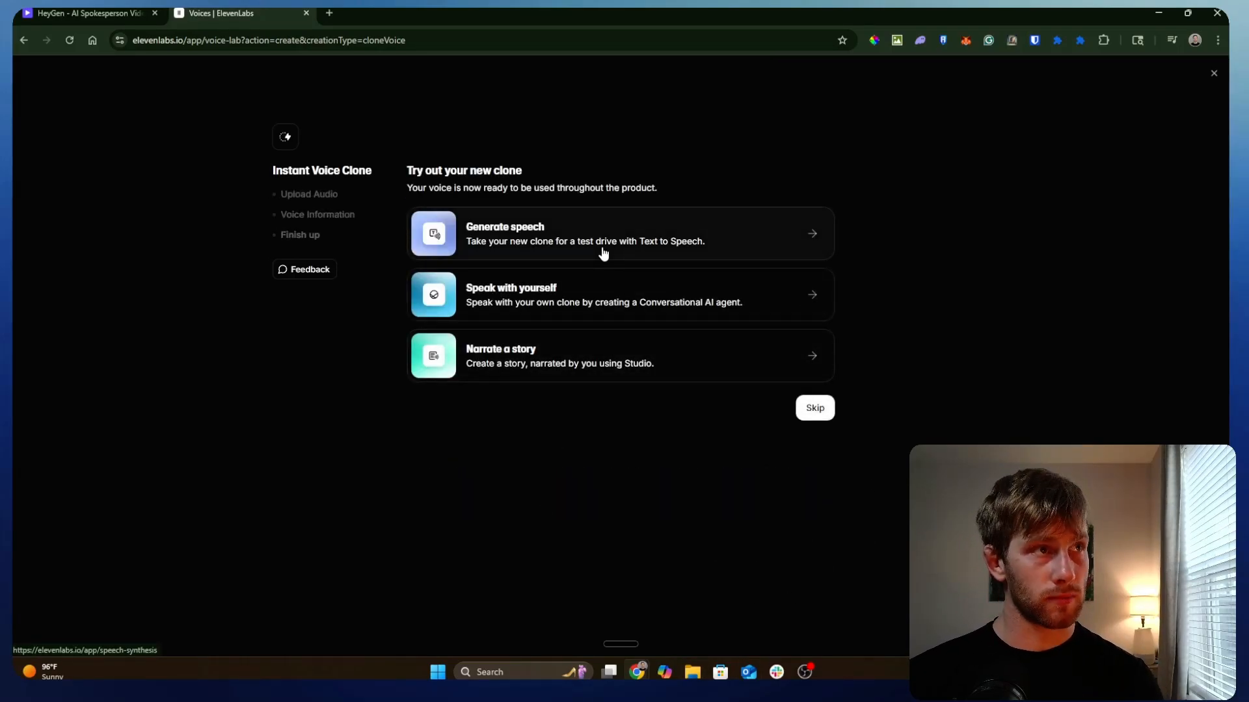
{"action": "key", "text": "Escape"}
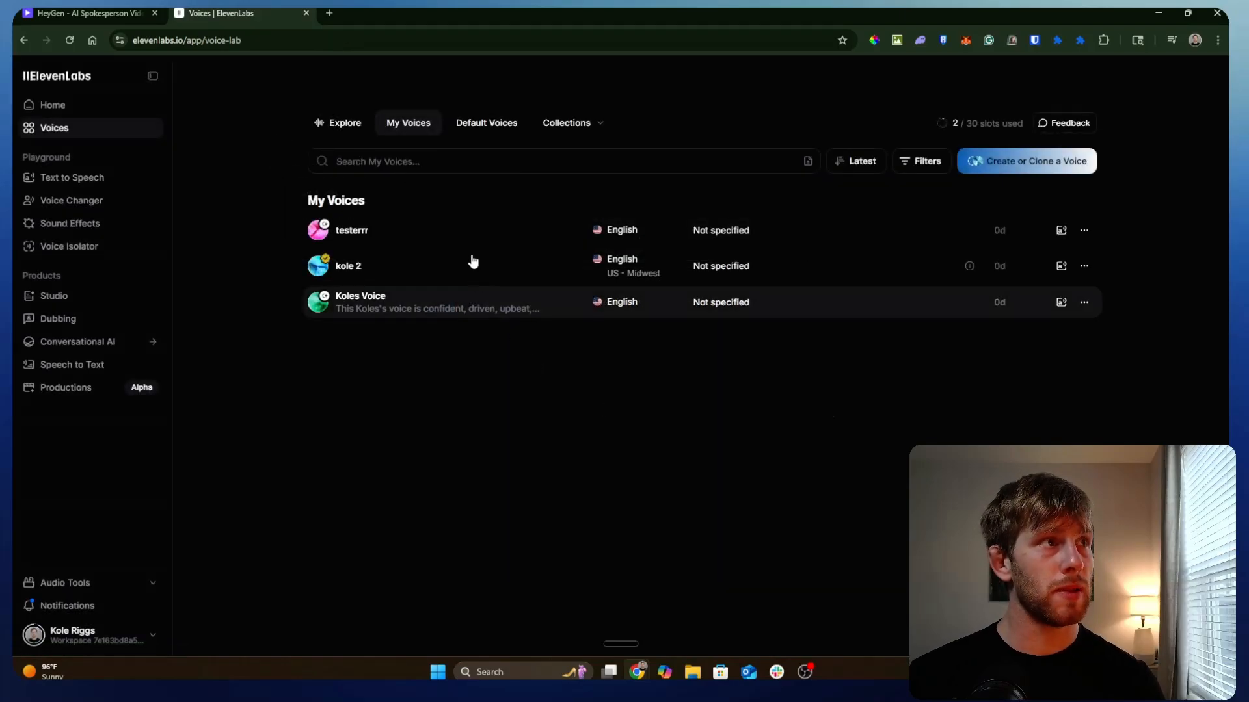
- Play the previews of the testerrr clone and the US - Midwest voice to compare how they sound
{"action": "left_click", "coordinate": [334, 233]}
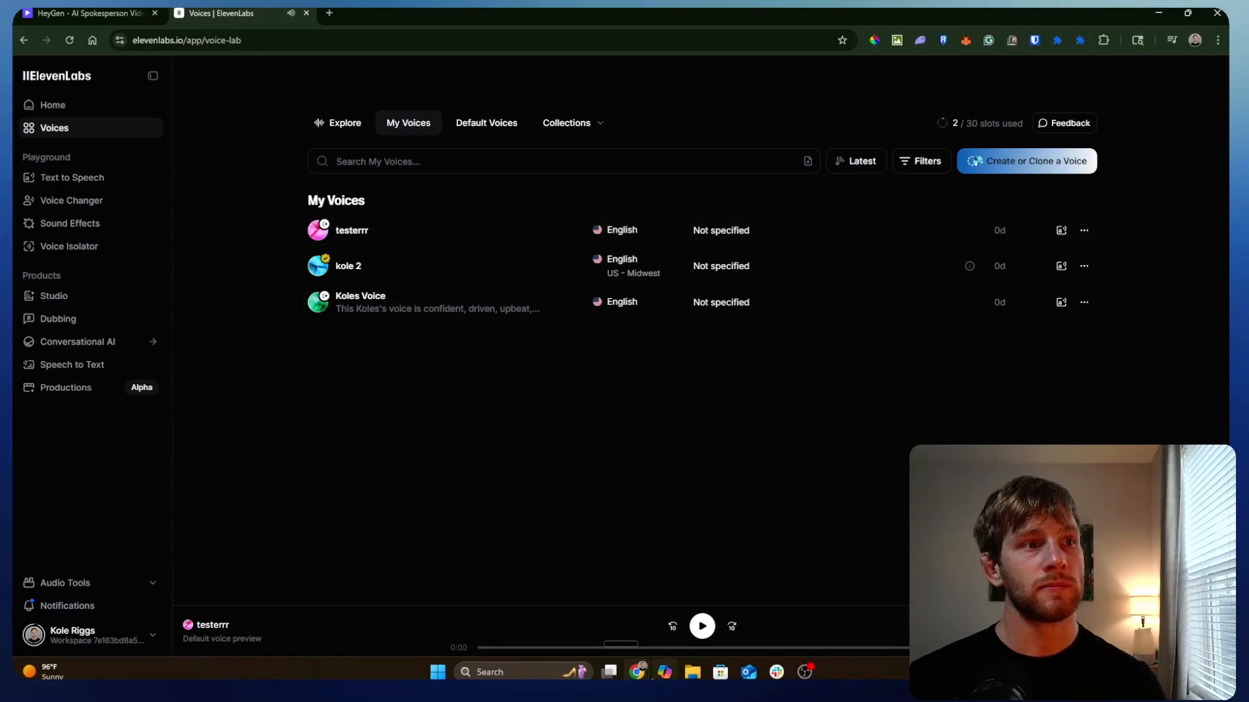
{"action": "mouse_move", "coordinate": [473, 232]}
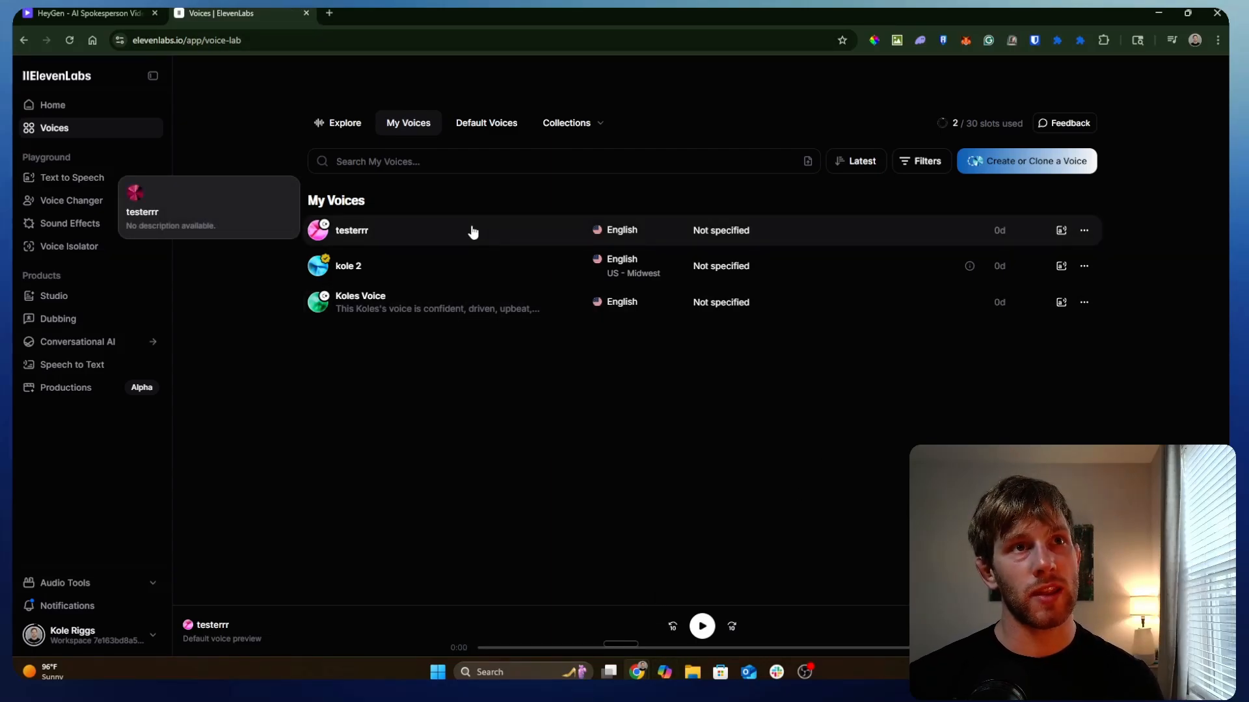
{"action": "left_click", "coordinate": [484, 260]}
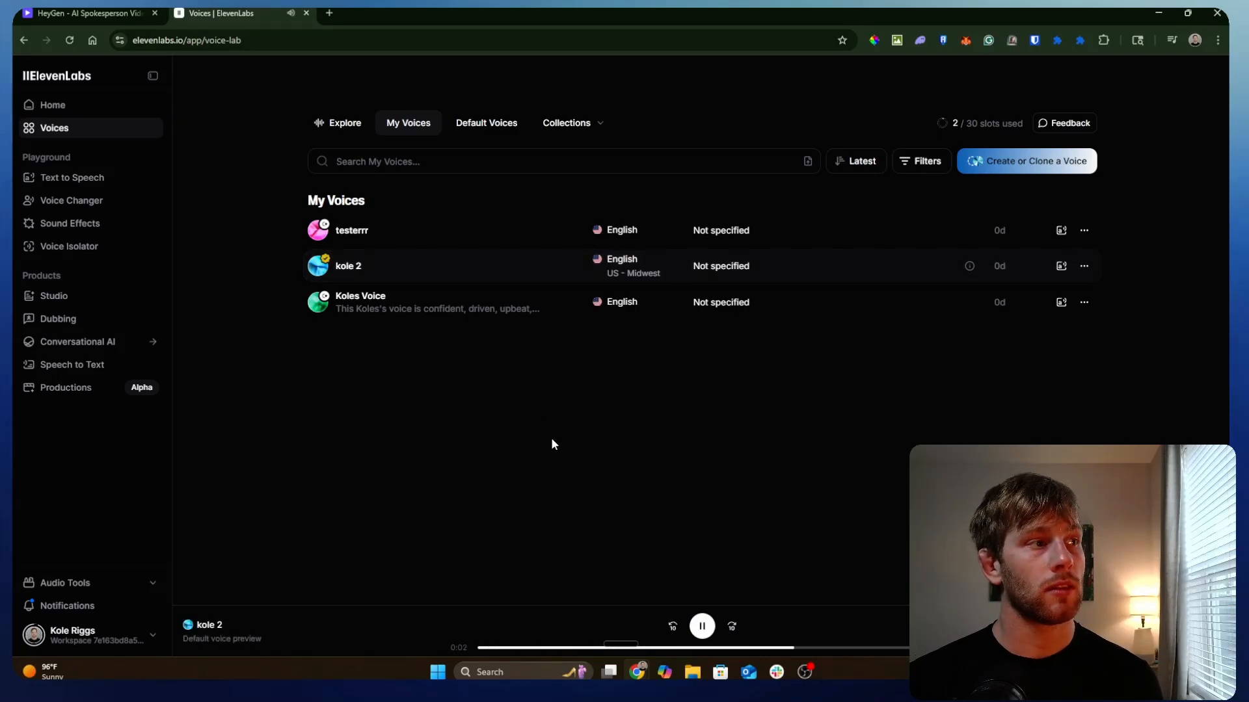
{"action": "left_click", "coordinate": [857, 279]}
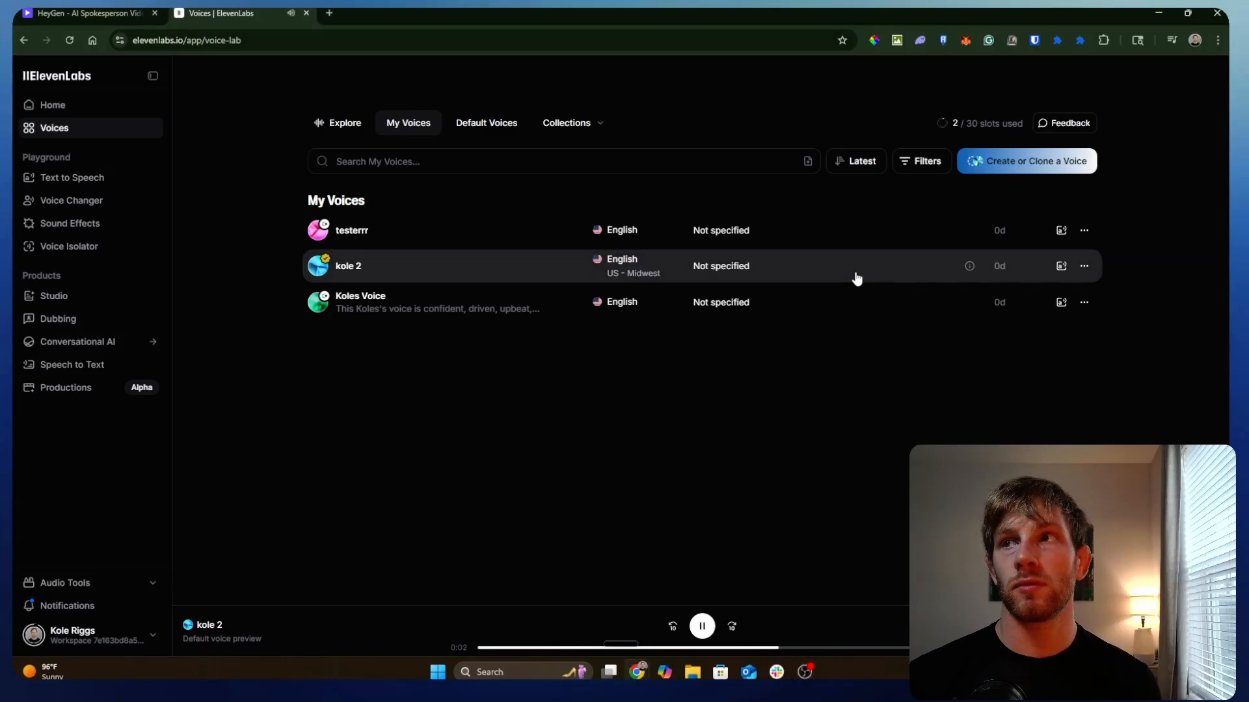
{"action": "left_click", "coordinate": [827, 231]}
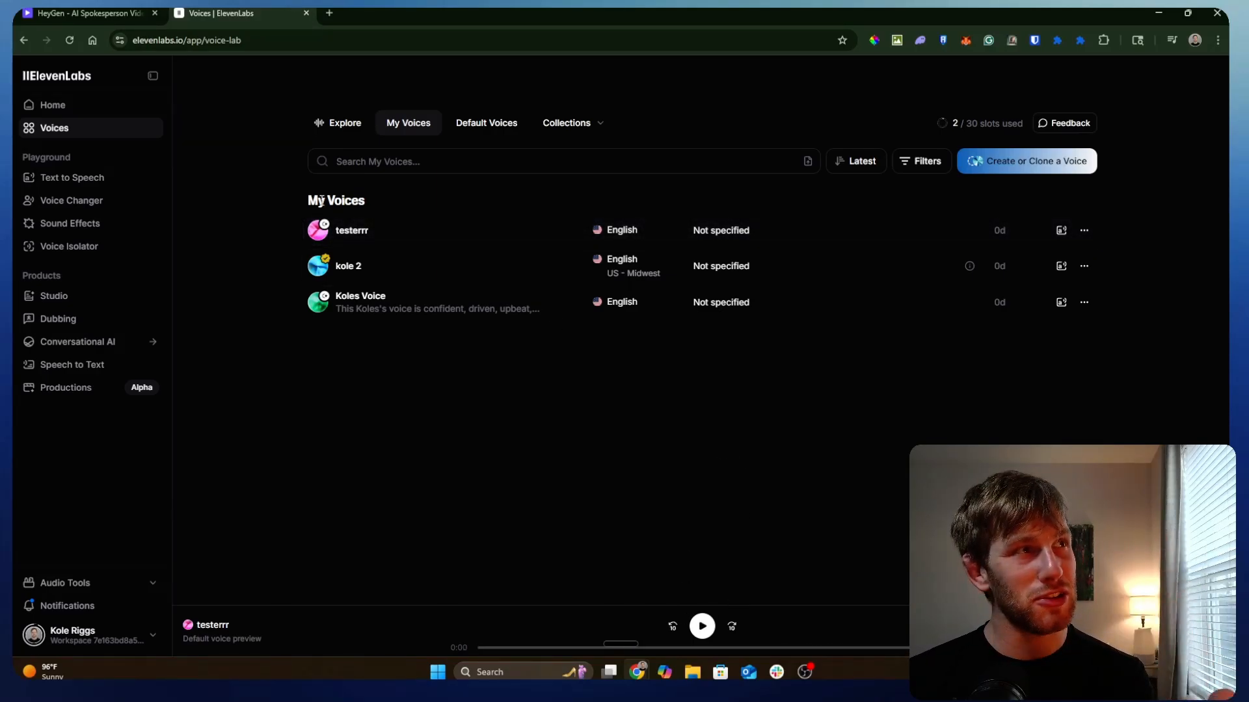
{"action": "left_click", "coordinate": [455, 270]}
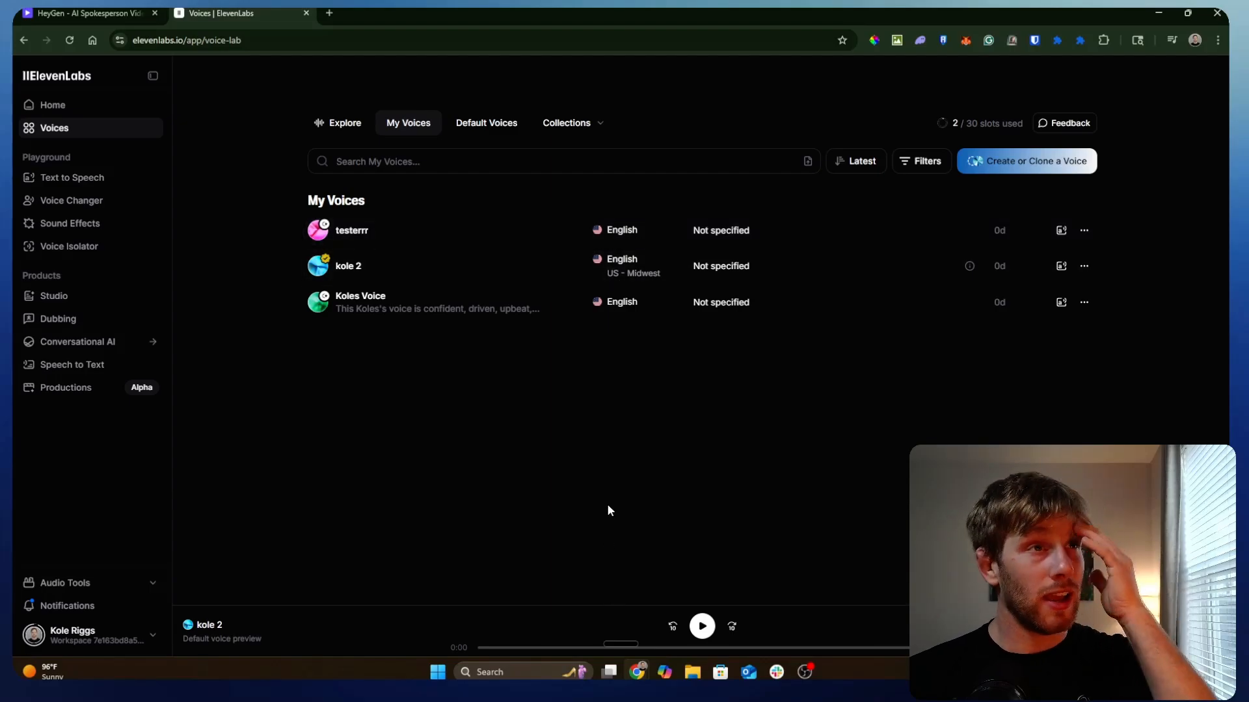
- Delete the testerrr voice clone from the list of own voices and confirm the deletion
{"action": "left_click", "coordinate": [1084, 231]}
{"action": "left_click", "coordinate": [1071, 318]}
{"action": "left_click", "coordinate": [730, 410]}
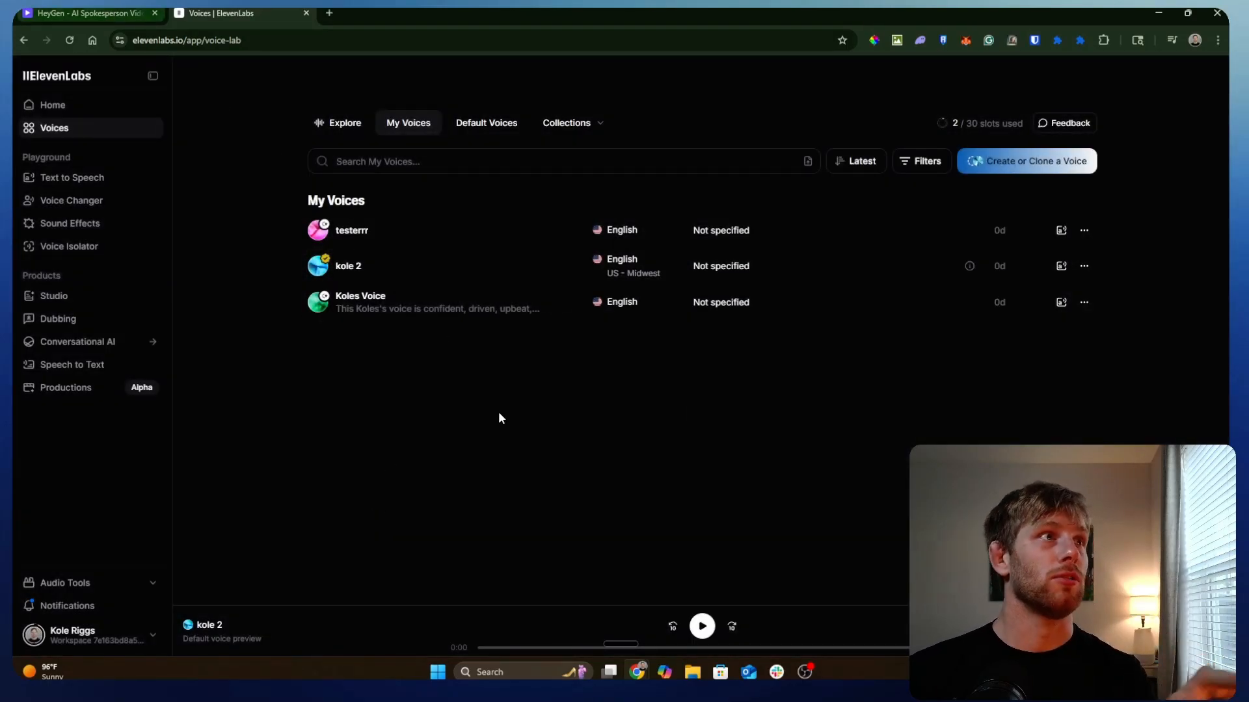
- Switch to HeyGen and start a new portrait video from scratch
{"action": "left_click", "coordinate": [131, 11]}
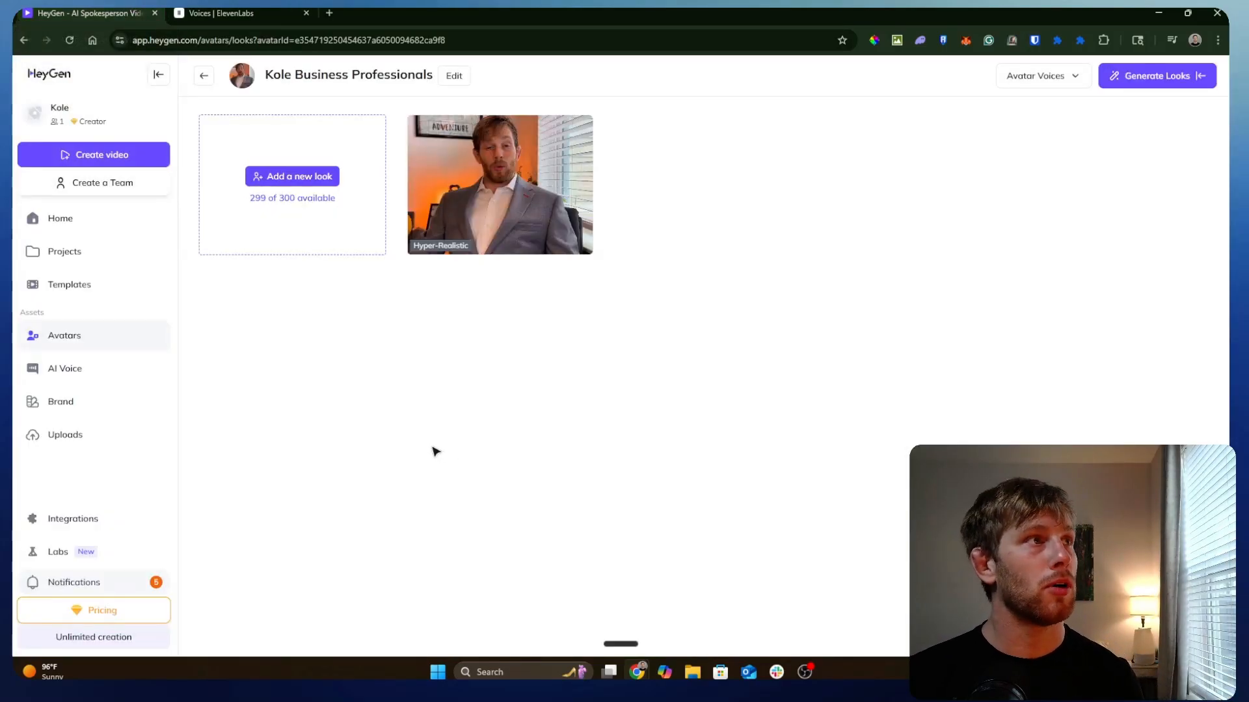
{"action": "left_click", "coordinate": [119, 160]}
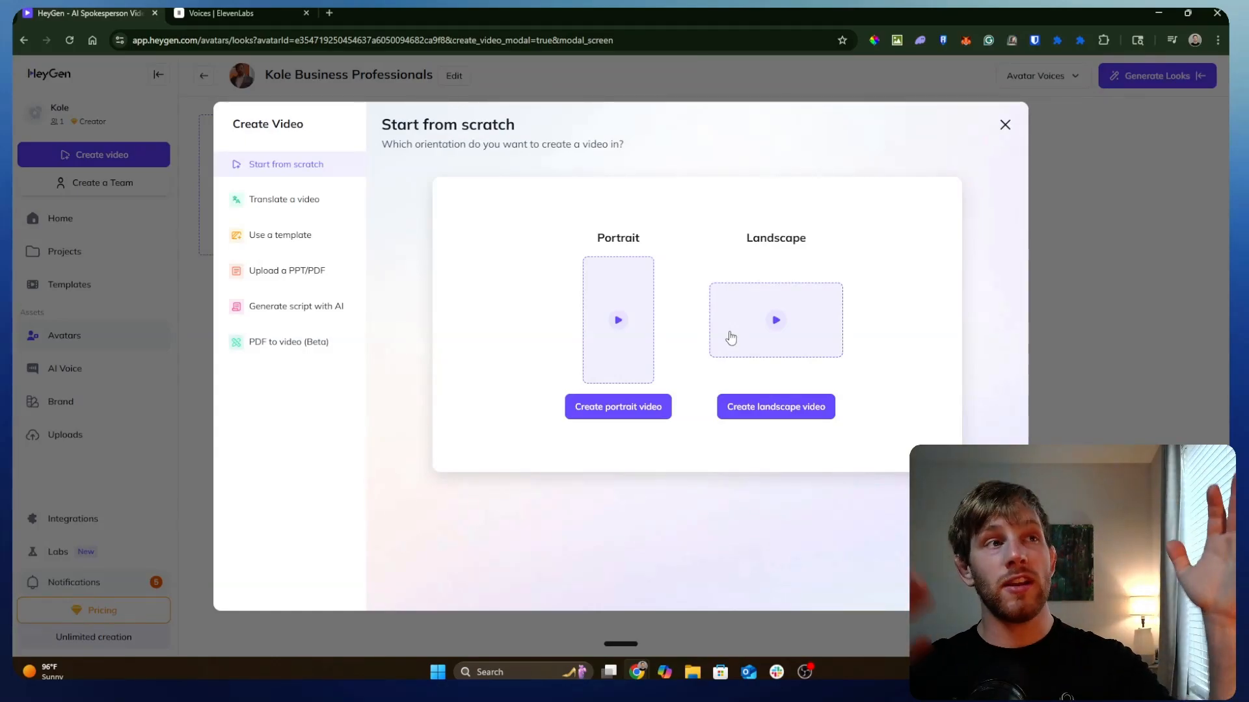
{"action": "left_click", "coordinate": [662, 415]}
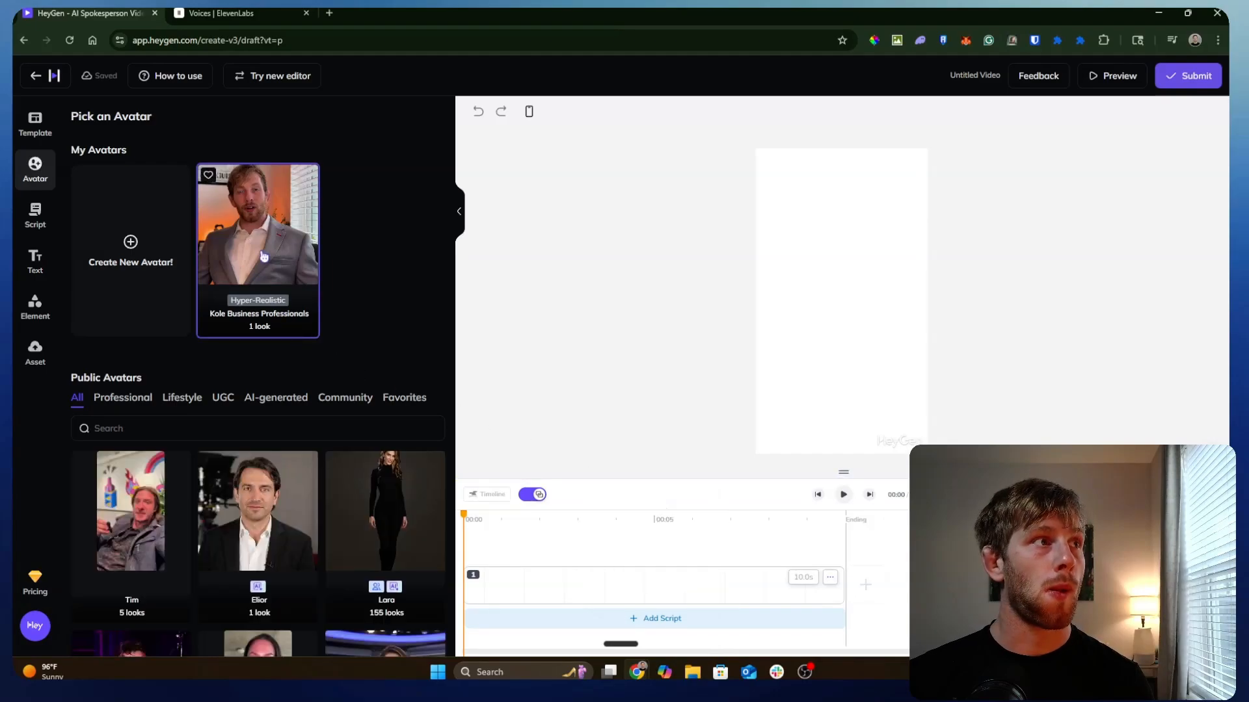
- Add the hyper-realistic look of the own business professional avatar to the video scene
{"action": "left_click", "coordinate": [264, 256]}
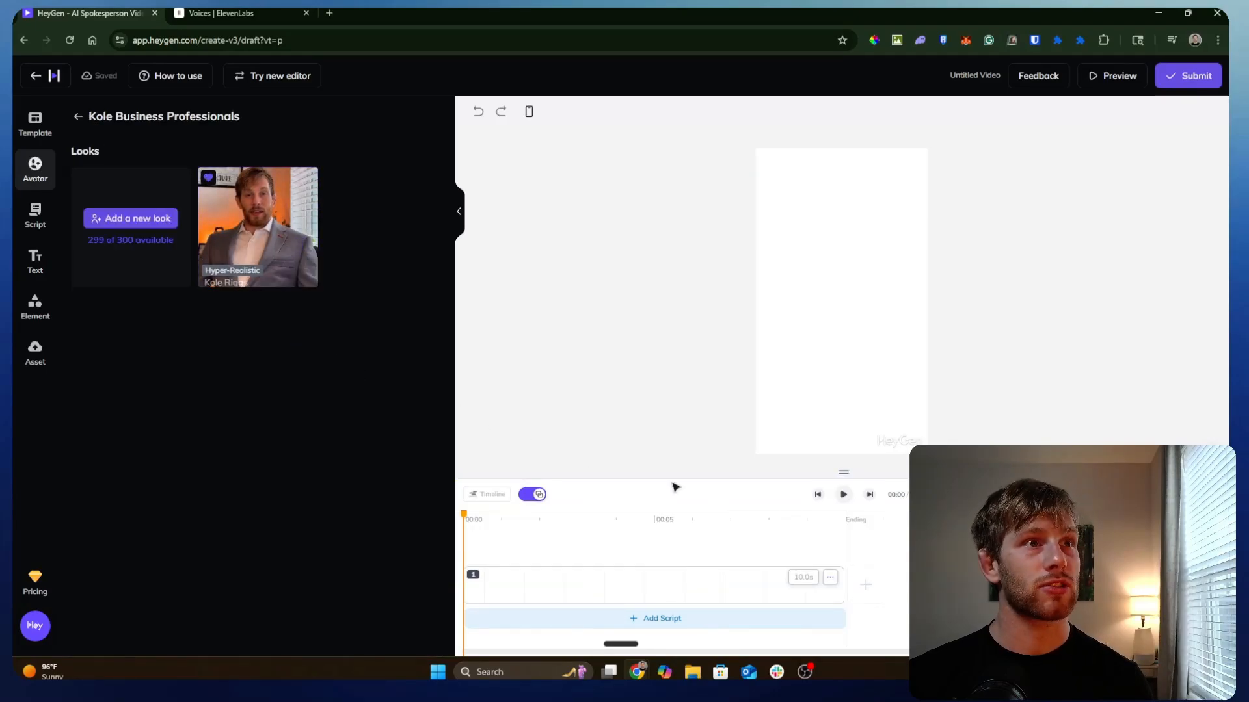
{"action": "left_click", "coordinate": [643, 568]}
{"action": "left_click", "coordinate": [272, 248]}
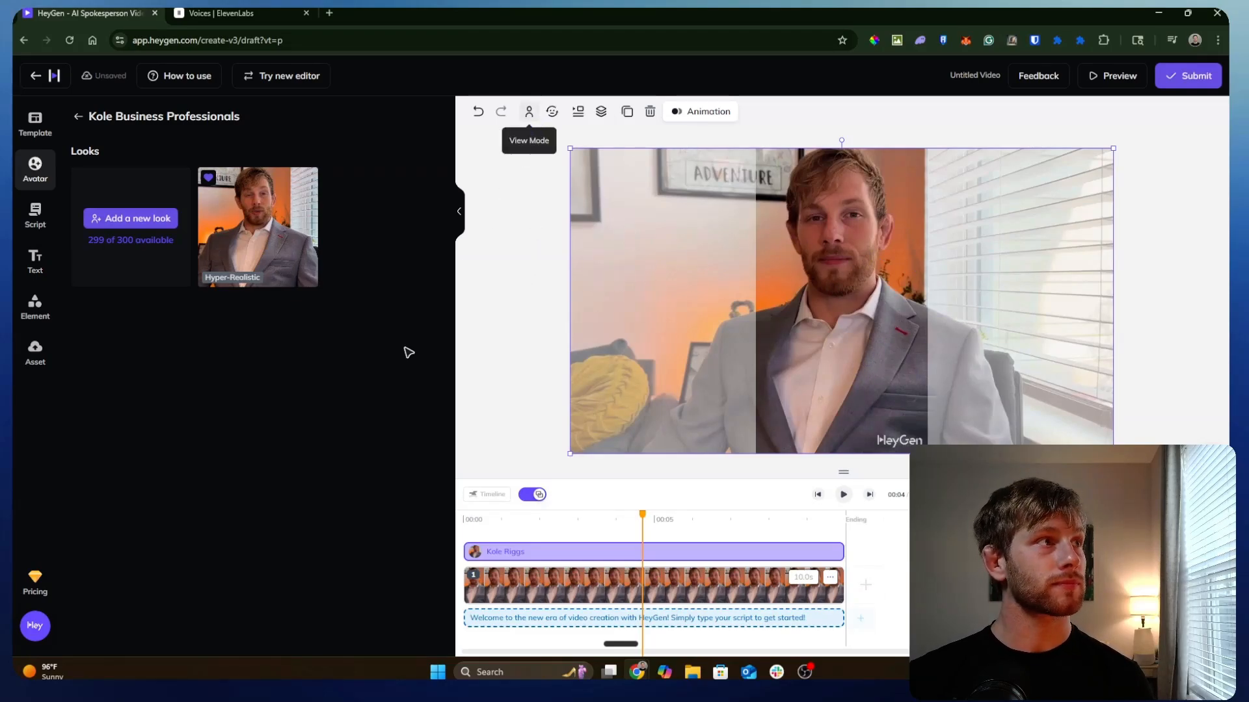
- Replace the default script with "Yeah this video is amazing if you have not already please subscribe it helps me buy more starbucks"
{"action": "left_click", "coordinate": [36, 221]}
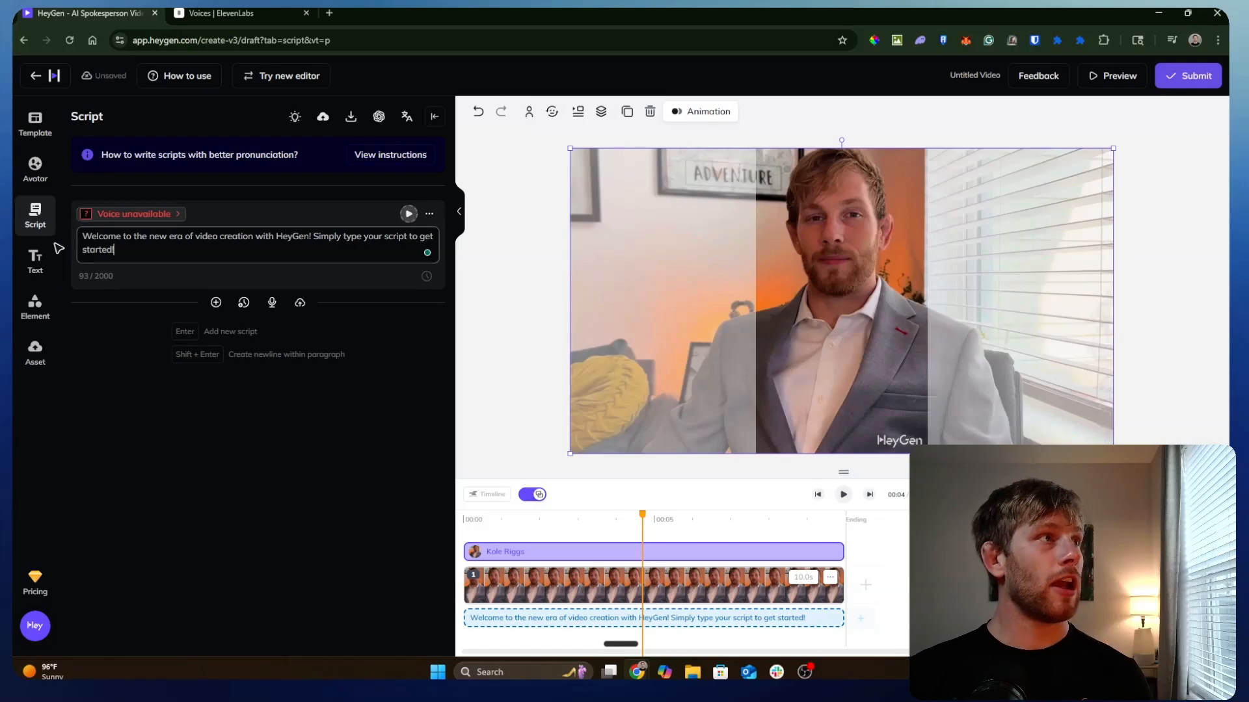
{"action": "left_click", "coordinate": [131, 254]}
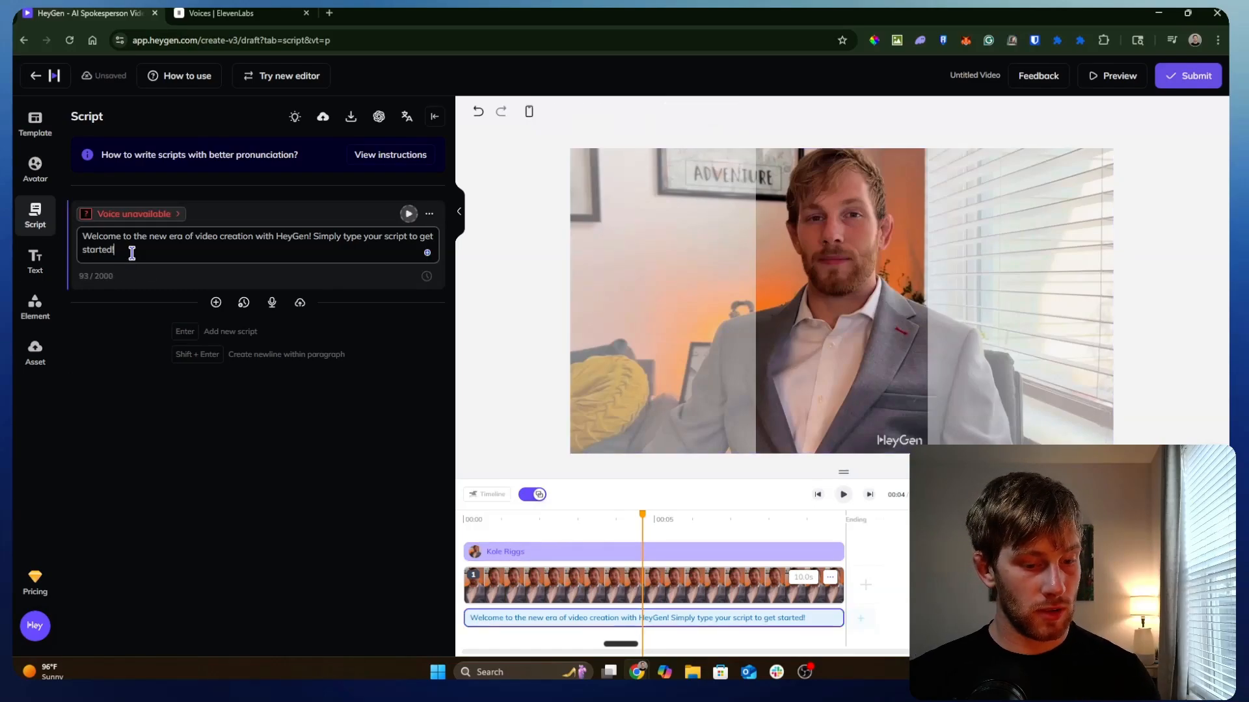
{"action": "key", "text": "ctrl+a"}
{"action": "type", "text": "YEah"}
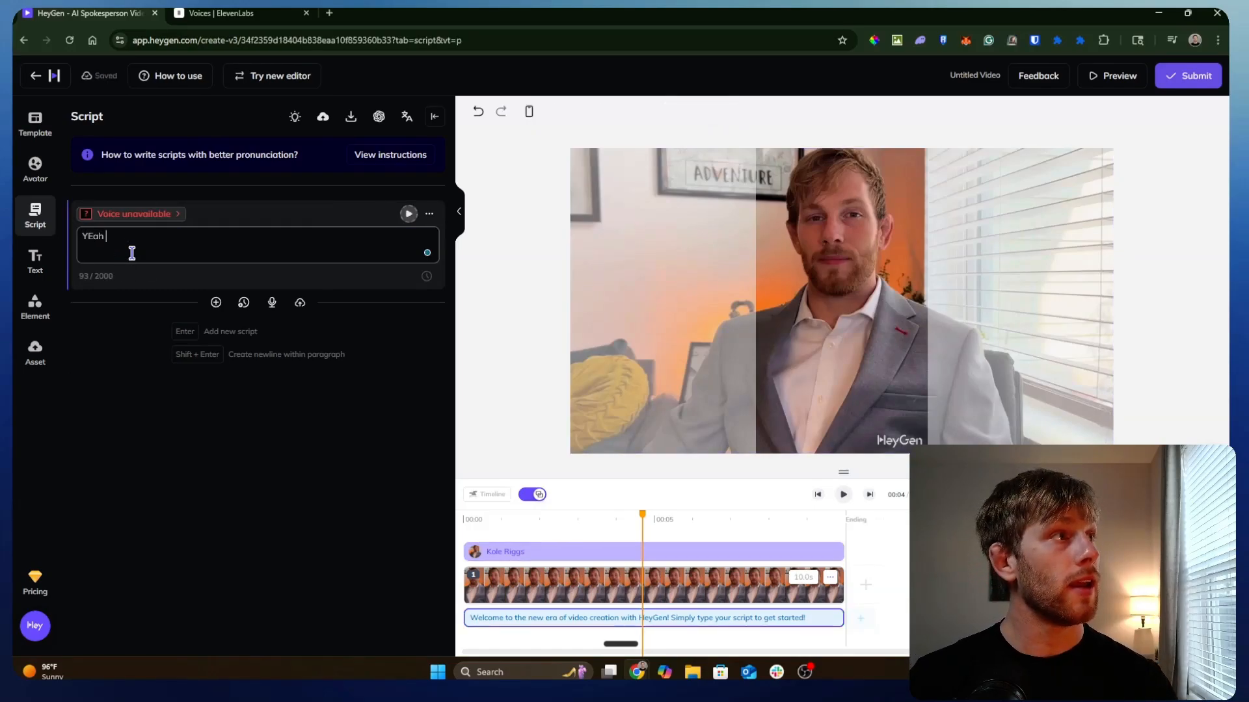
{"action": "key", "text": "BackSpace"}
{"action": "type", "text": "Y"}
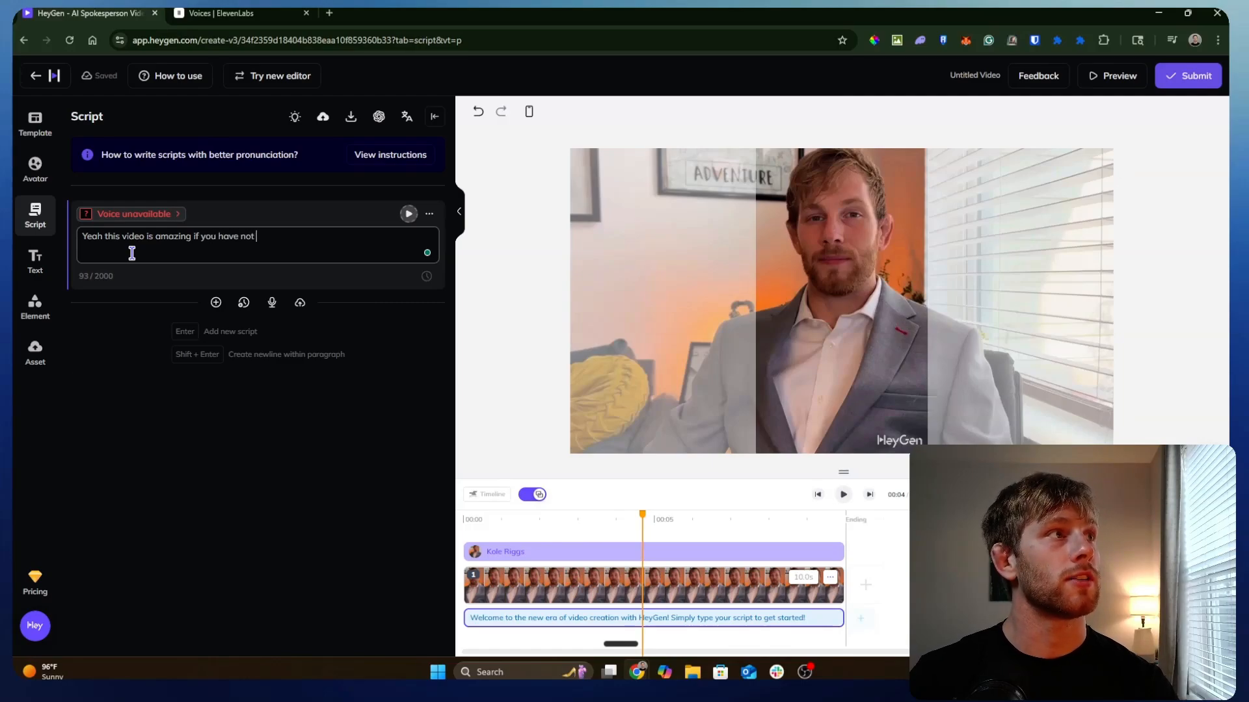
{"action": "type", "text": "ase subscribe it helps me buy"}
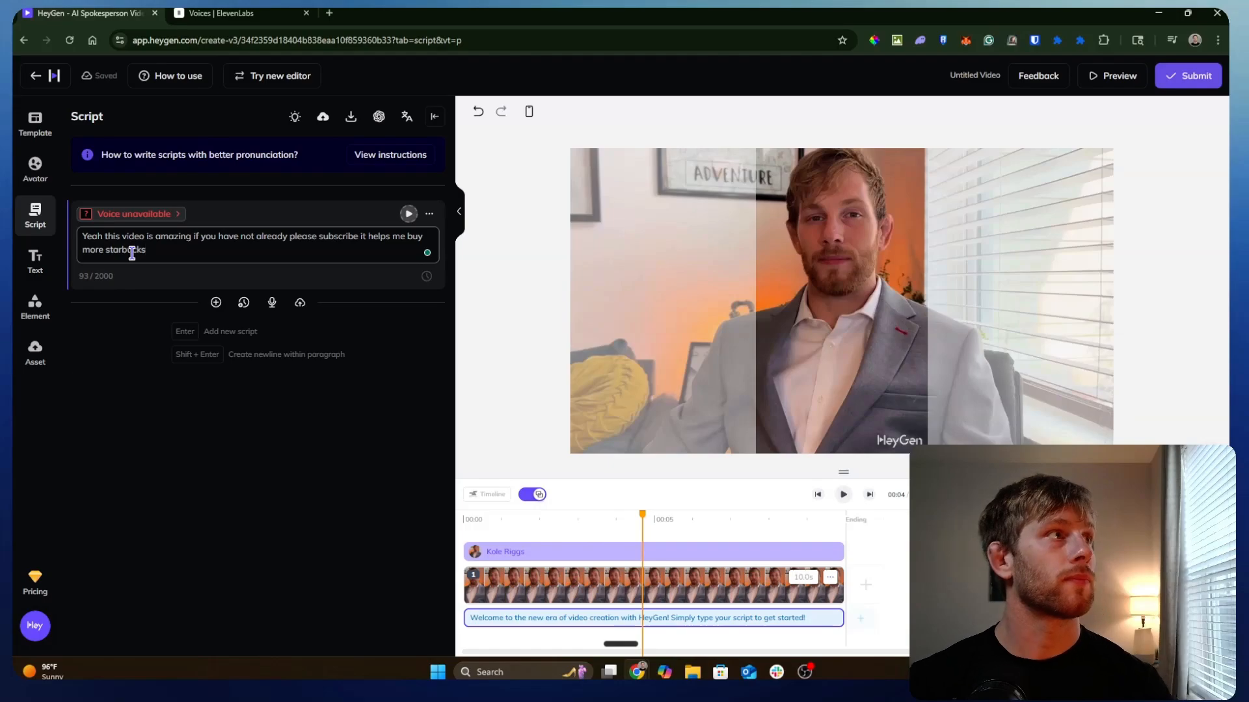
- Try to apply the suggested writing corrections to the whole script text
{"action": "triple_click", "coordinate": [131, 252]}
{"action": "left_click", "coordinate": [154, 240]}
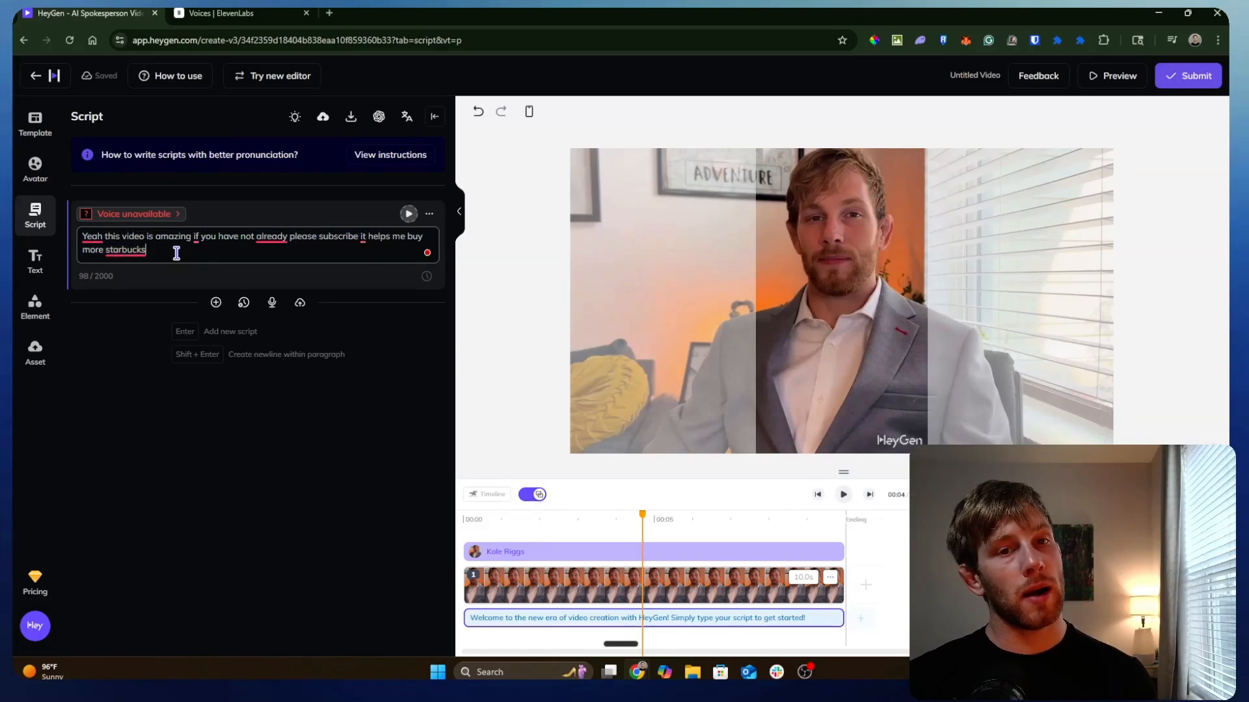
{"action": "left_click_drag", "start_coordinate": [177, 253], "coordinate": [84, 241]}
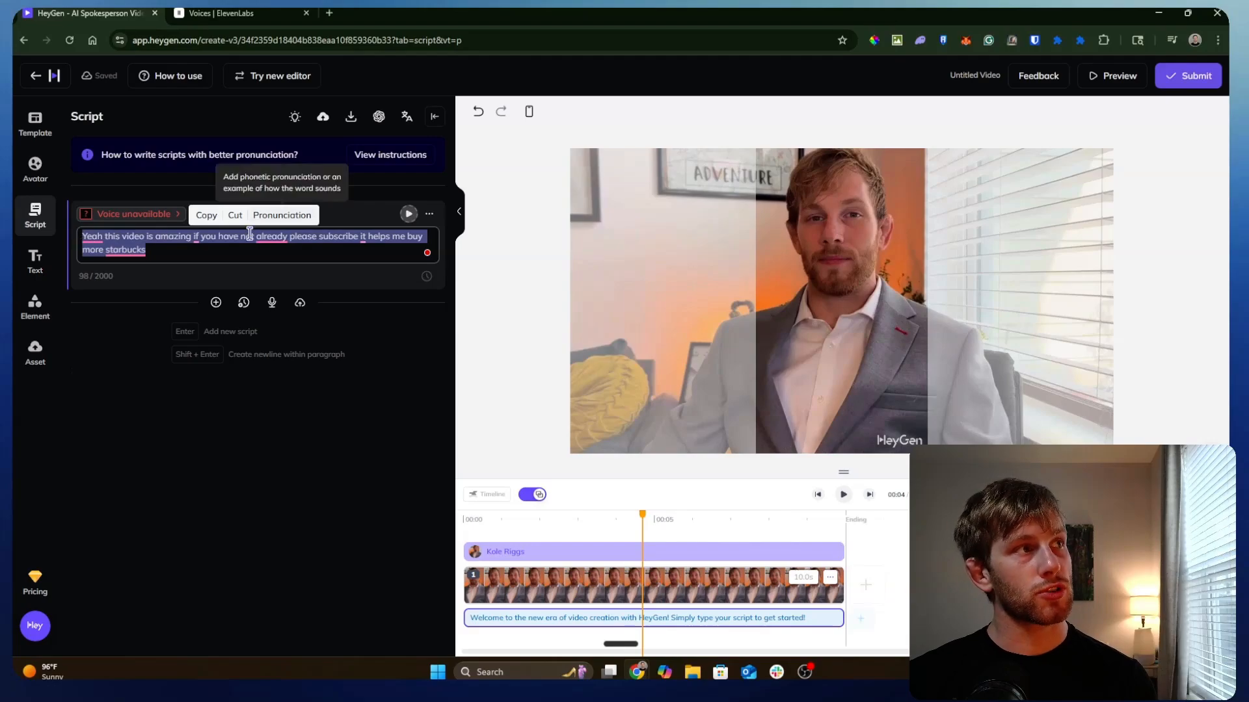
{"action": "mouse_move", "coordinate": [262, 240]}
{"action": "left_click", "coordinate": [271, 267]}
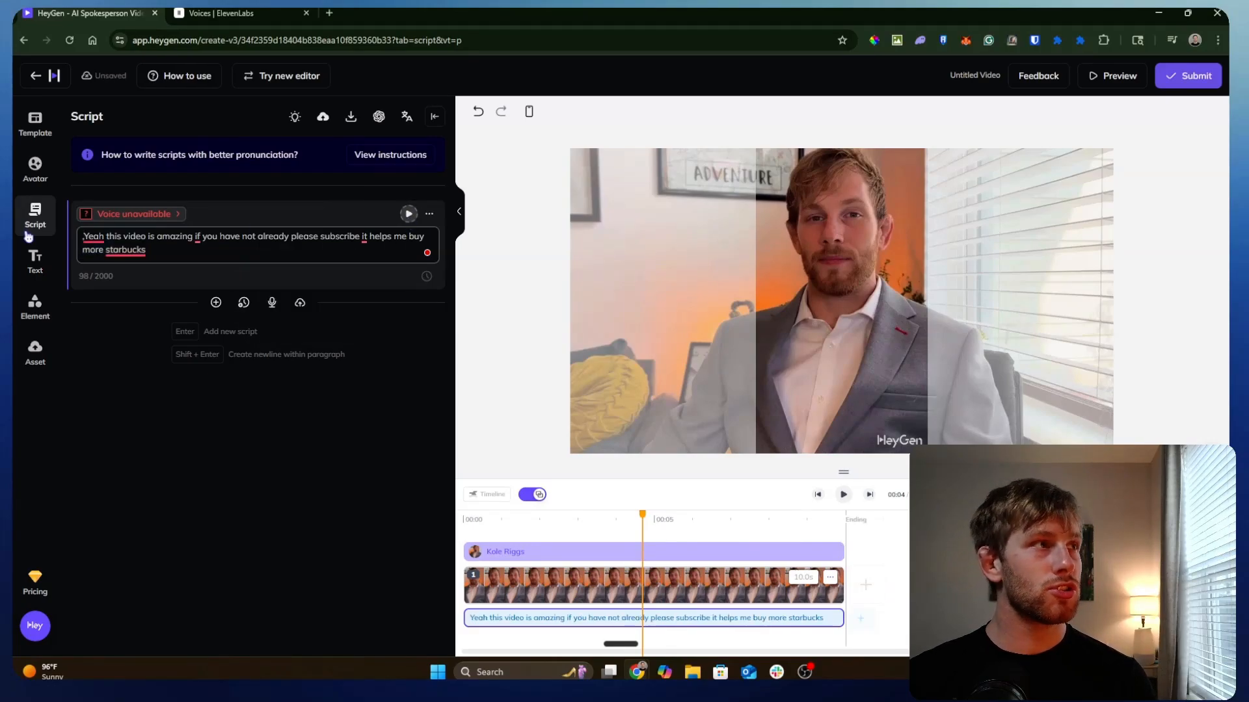
{"action": "left_click", "coordinate": [117, 216]}
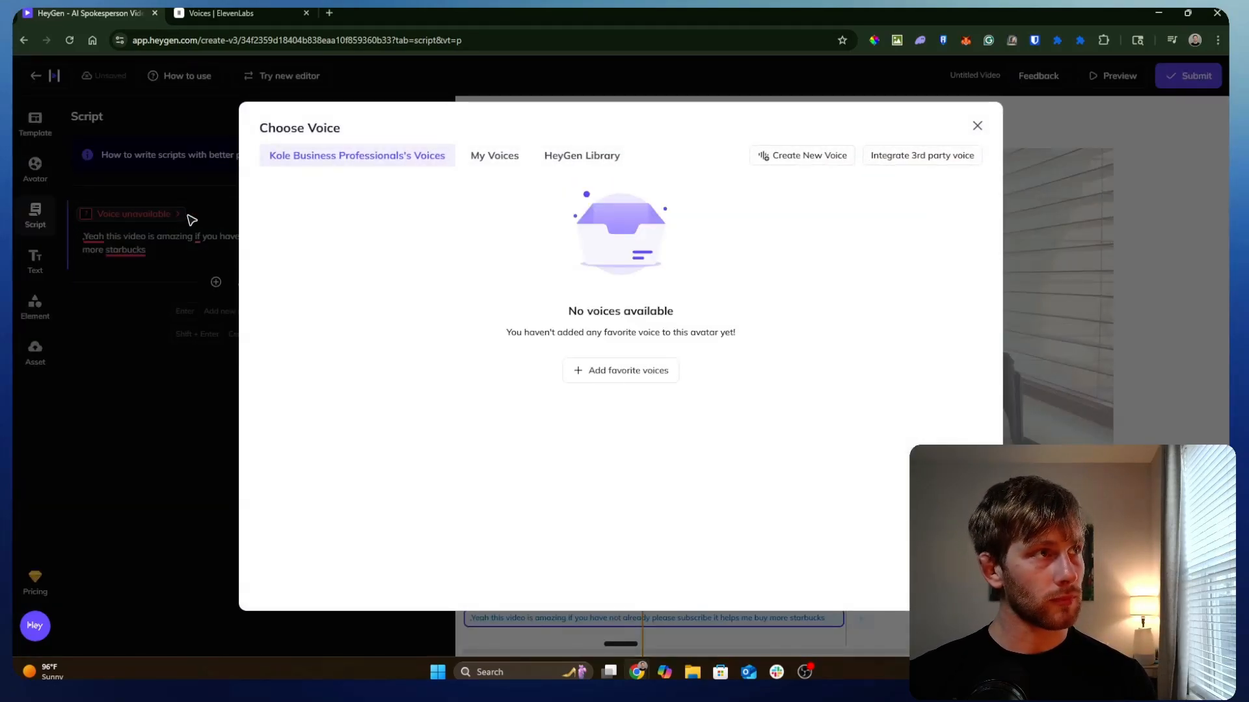
{"action": "left_click", "coordinate": [194, 222]}
- End the script with a period and accept the suggested punctuation and capitalization corrections for the whole text
{"action": "left_click_drag", "start_coordinate": [190, 257], "coordinate": [74, 235]}
{"action": "left_click", "coordinate": [84, 242]}
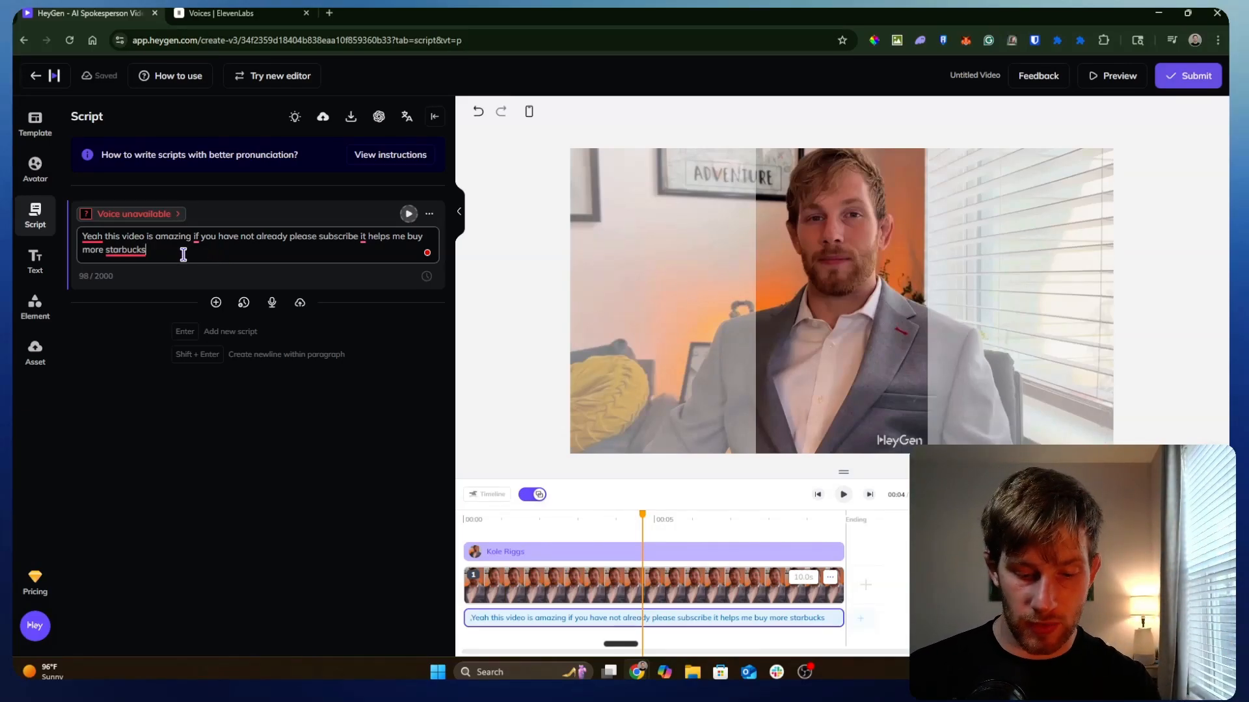
{"action": "type", "text": "."}
{"action": "left_click", "coordinate": [111, 412]}
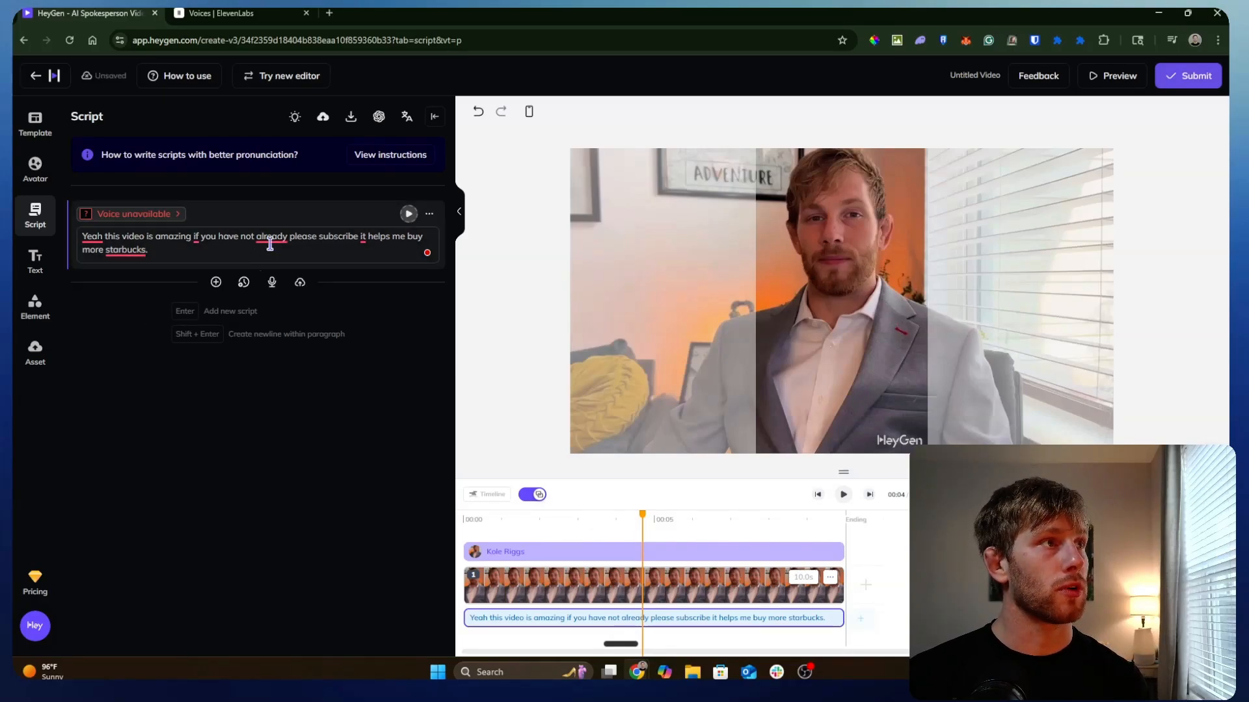
{"action": "mouse_move", "coordinate": [273, 238]}
{"action": "left_click", "coordinate": [287, 280]}
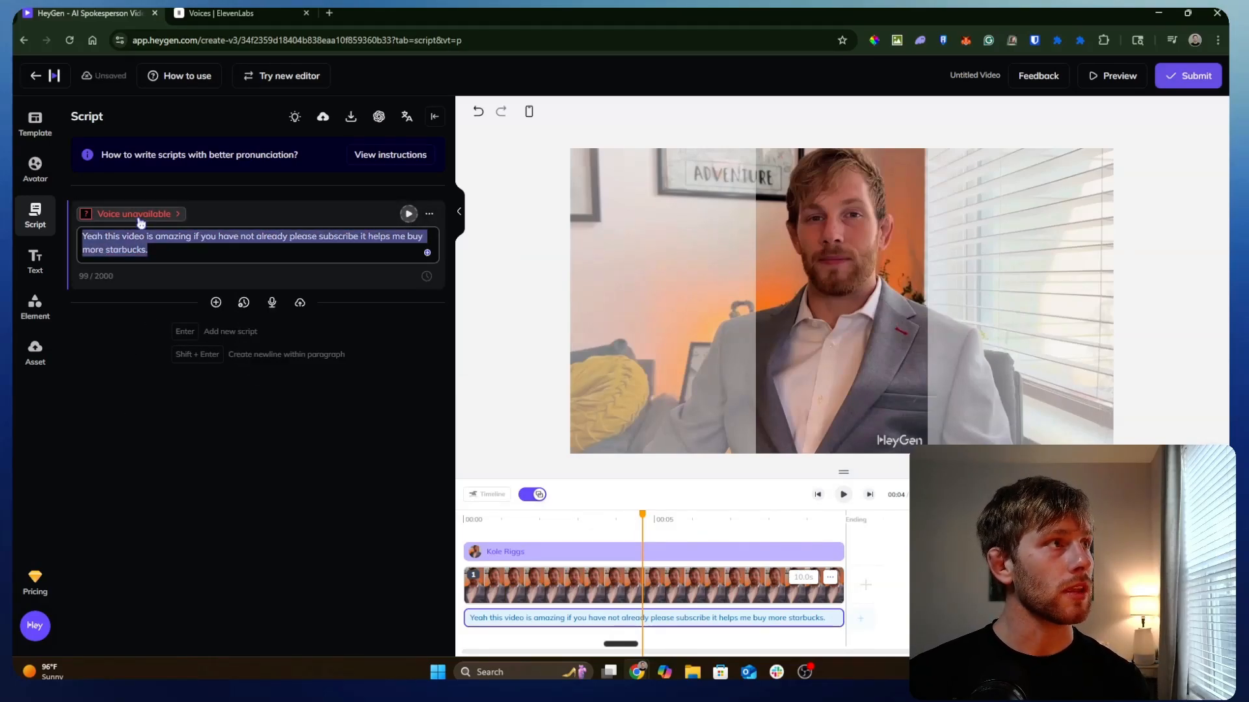
- Look through the own voices available for the script and open the third-party voice integration overview
{"action": "left_click", "coordinate": [138, 217]}
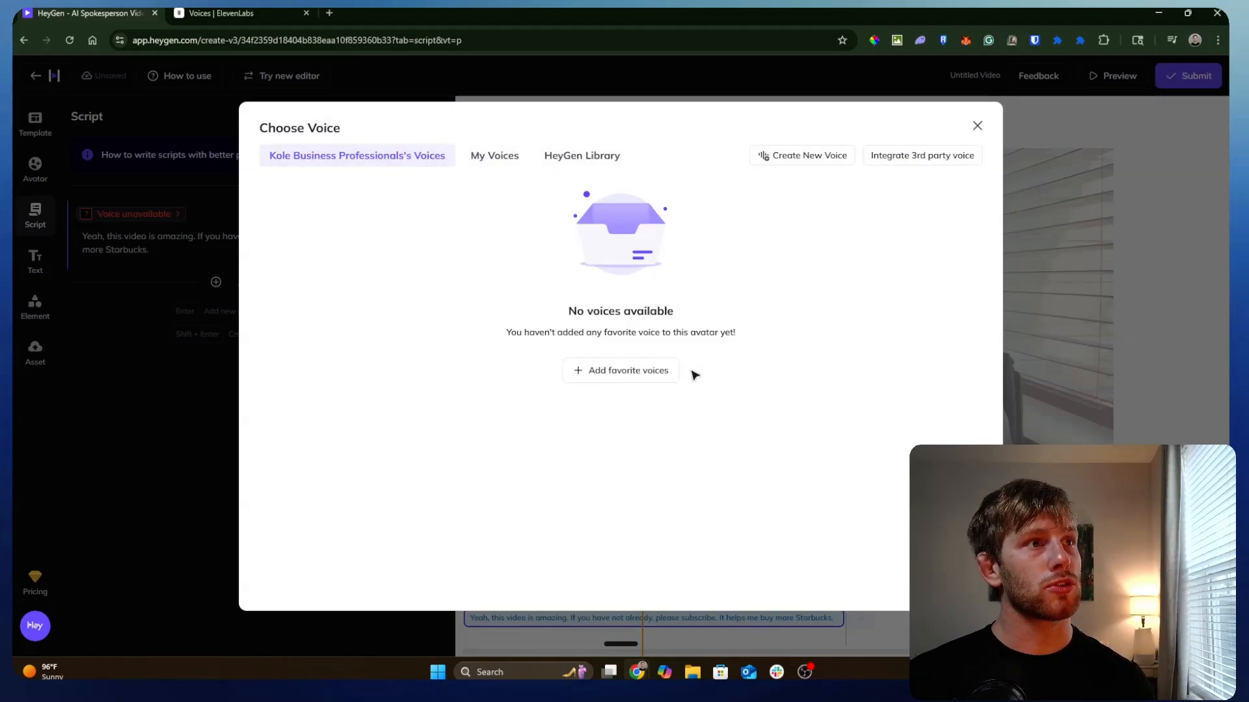
{"action": "left_click", "coordinate": [499, 167]}
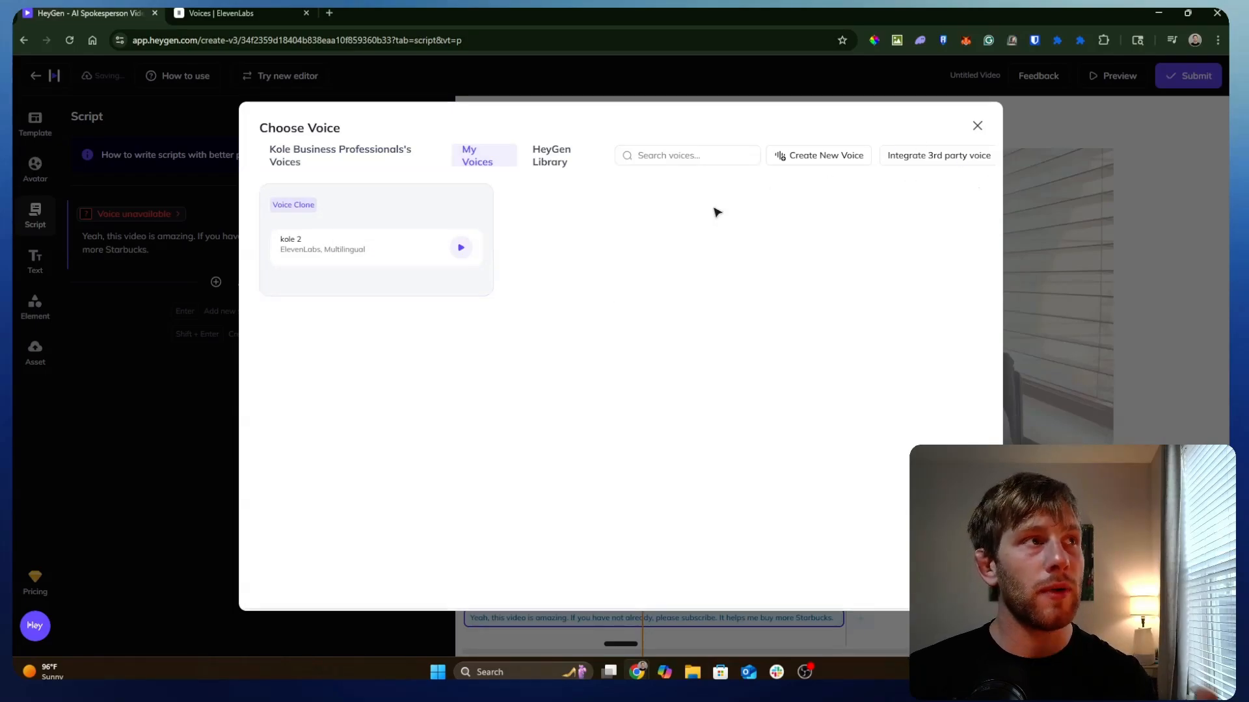
{"action": "left_click", "coordinate": [441, 204]}
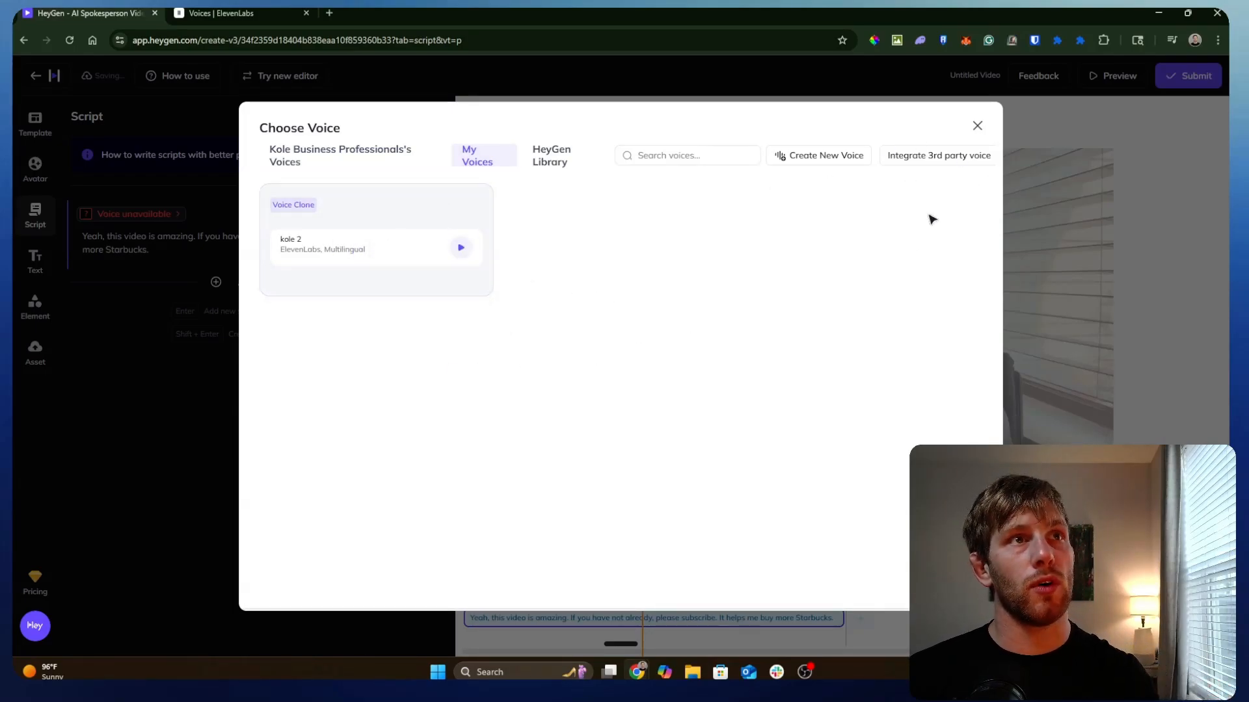
{"action": "left_click", "coordinate": [929, 157]}
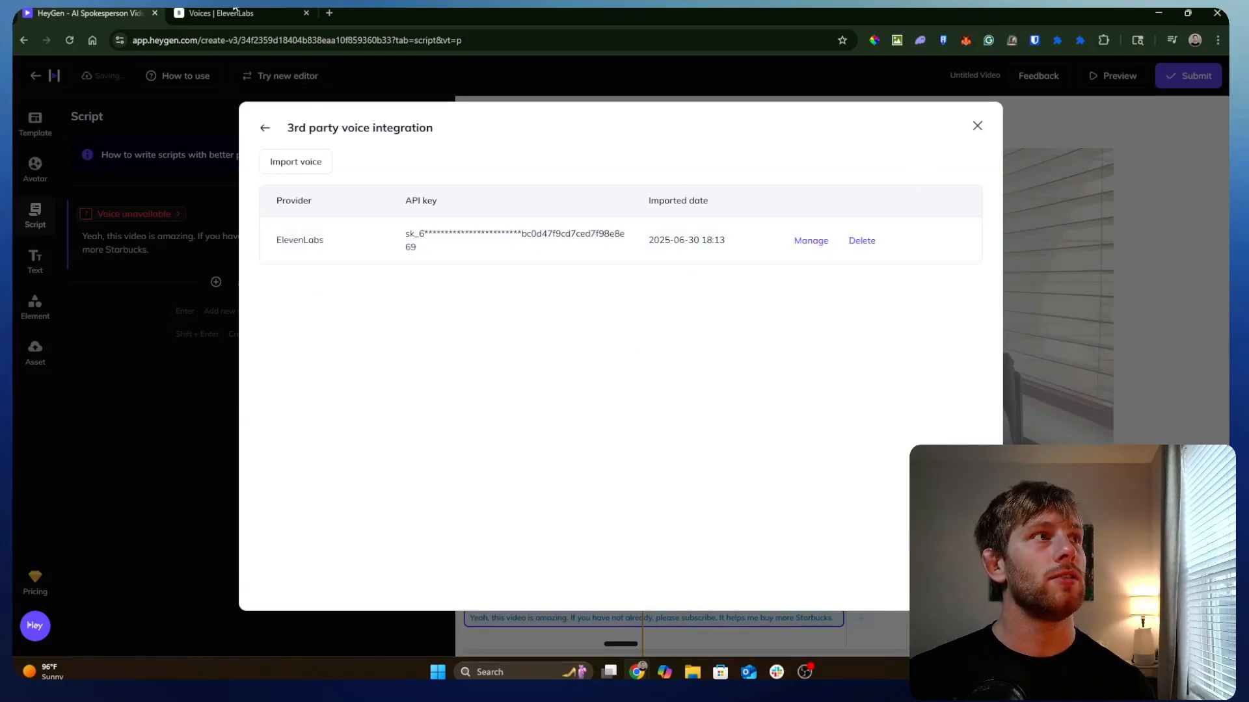
- Switch to ElevenLabs, create a restricted API key named Majestic Siberian Tiger and select the generated key
{"action": "left_click", "coordinate": [255, 18]}
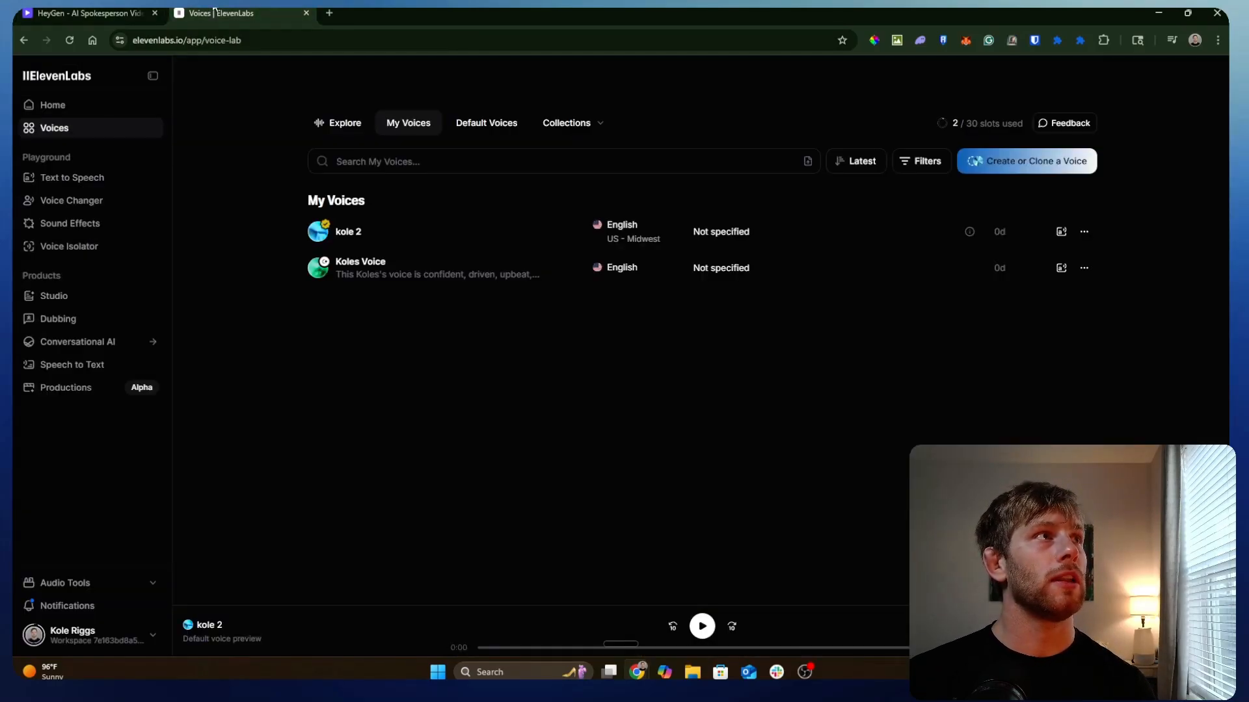
{"action": "left_click", "coordinate": [100, 631]}
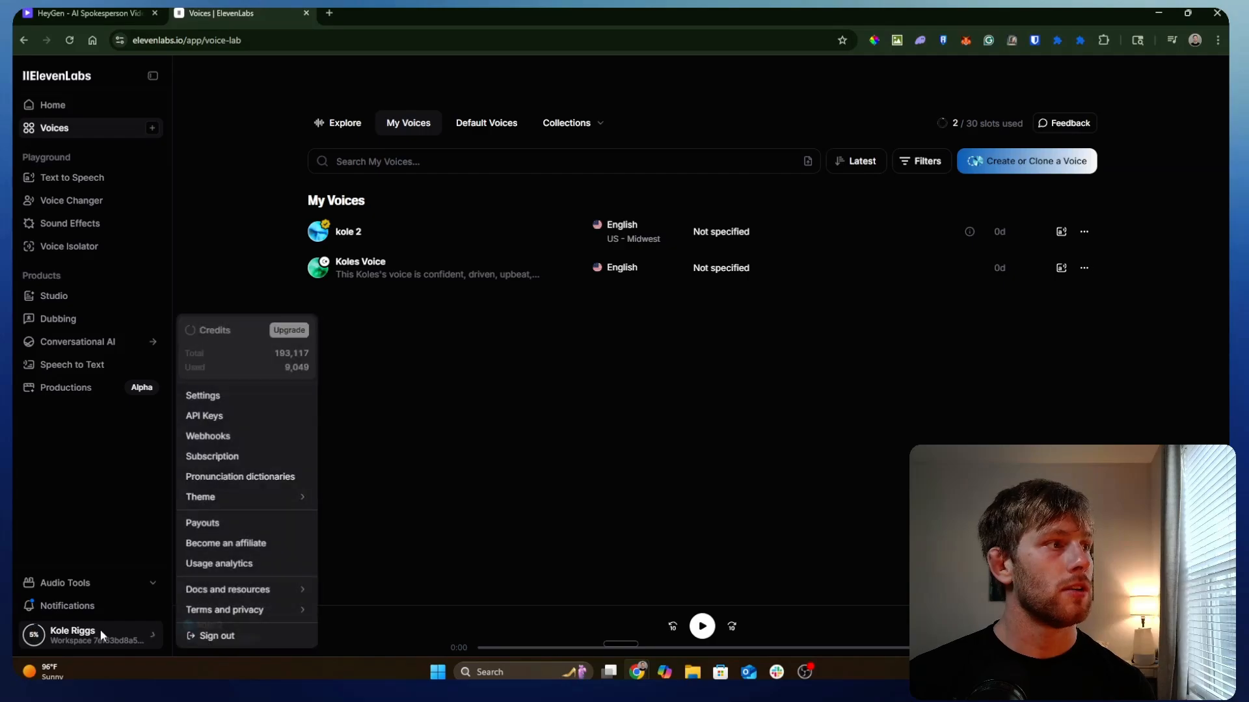
{"action": "left_click", "coordinate": [215, 416]}
{"action": "left_click", "coordinate": [904, 184]}
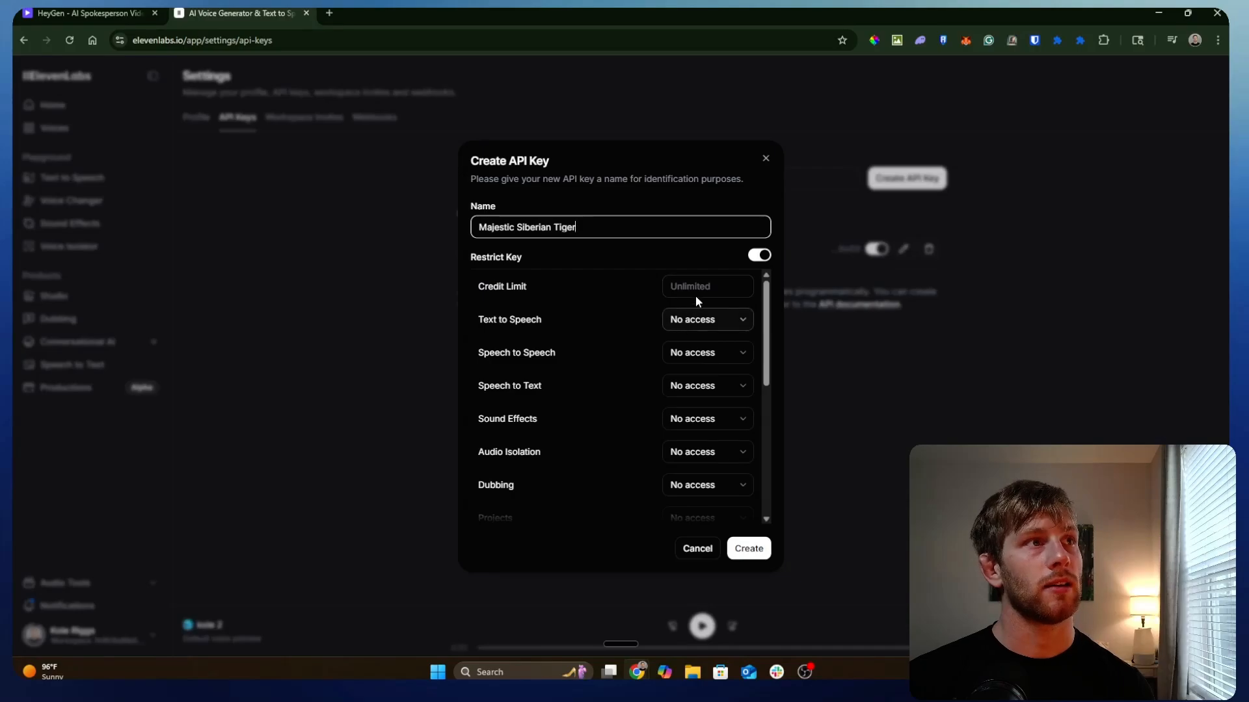
{"action": "left_click_drag", "start_coordinate": [634, 230], "coordinate": [360, 250]}
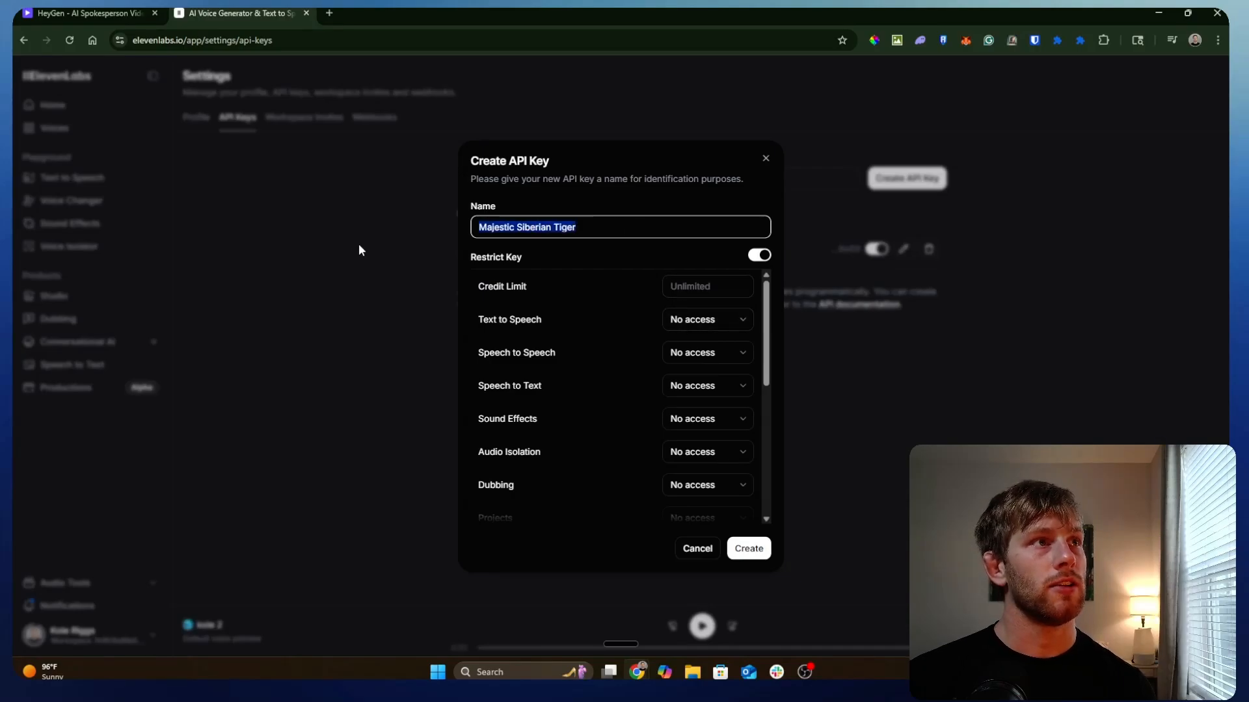
{"action": "left_click", "coordinate": [762, 554]}
{"action": "left_click", "coordinate": [746, 390]}
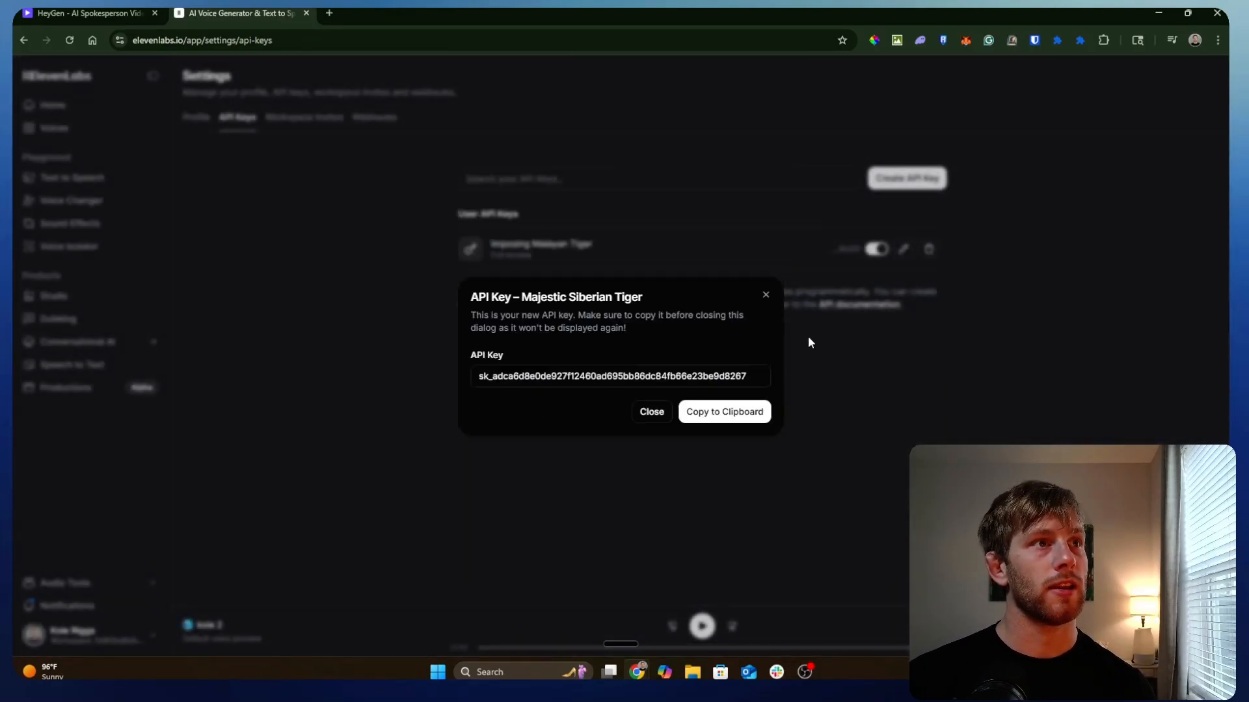
{"action": "left_click_drag", "start_coordinate": [765, 385], "coordinate": [229, 347]}
- Switch to HeyGen, view the voice import form for ElevenLabs with its API key field, and close it
{"action": "left_click", "coordinate": [107, 12]}
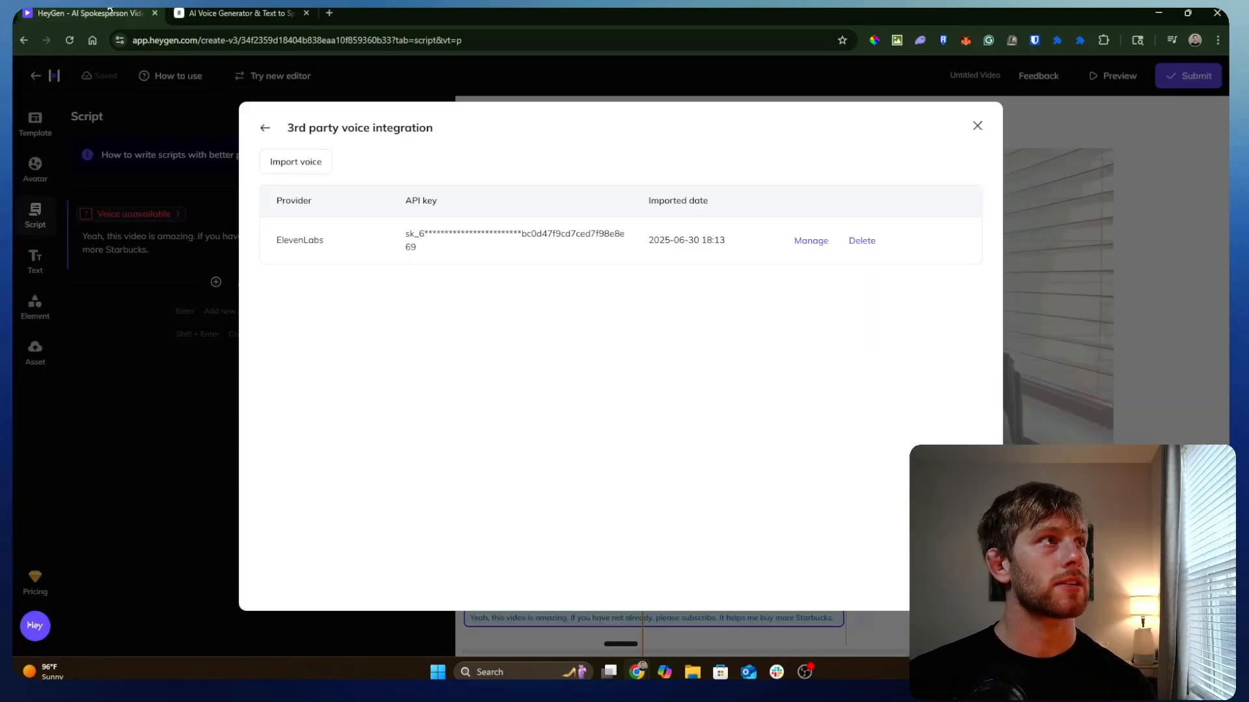
{"action": "left_click", "coordinate": [312, 160]}
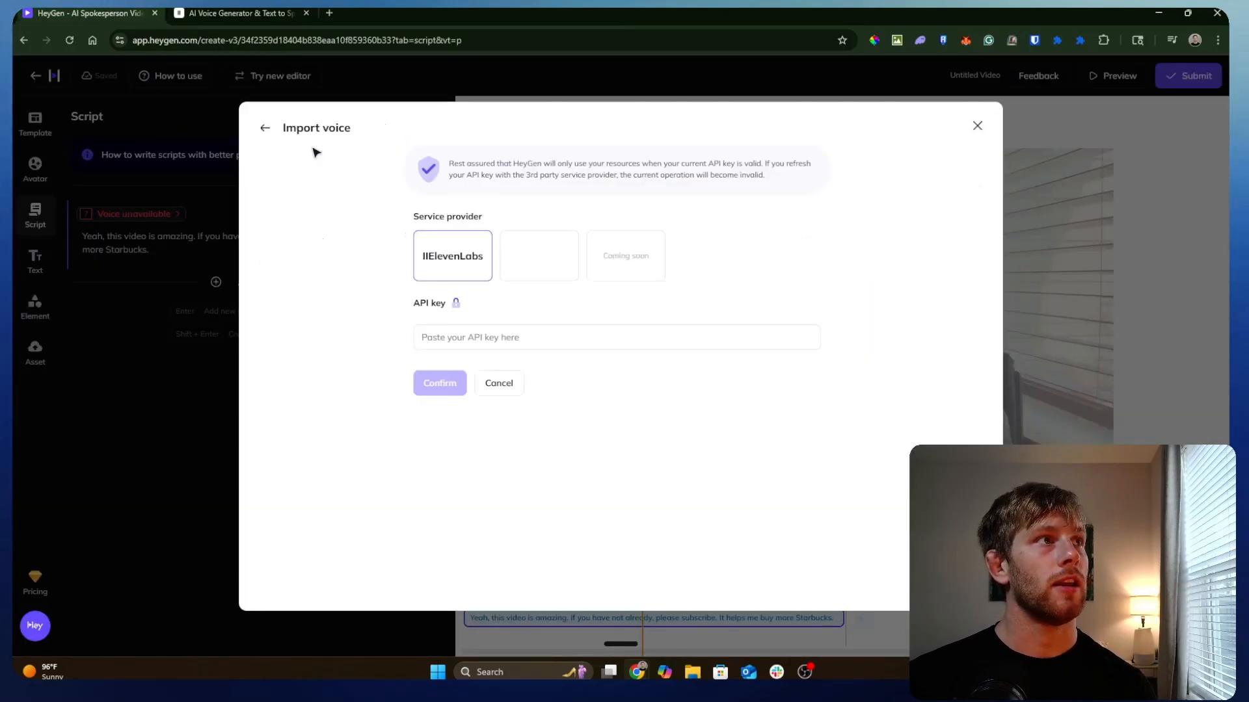
{"action": "left_click", "coordinate": [462, 333]}
{"action": "left_click", "coordinate": [297, 332]}
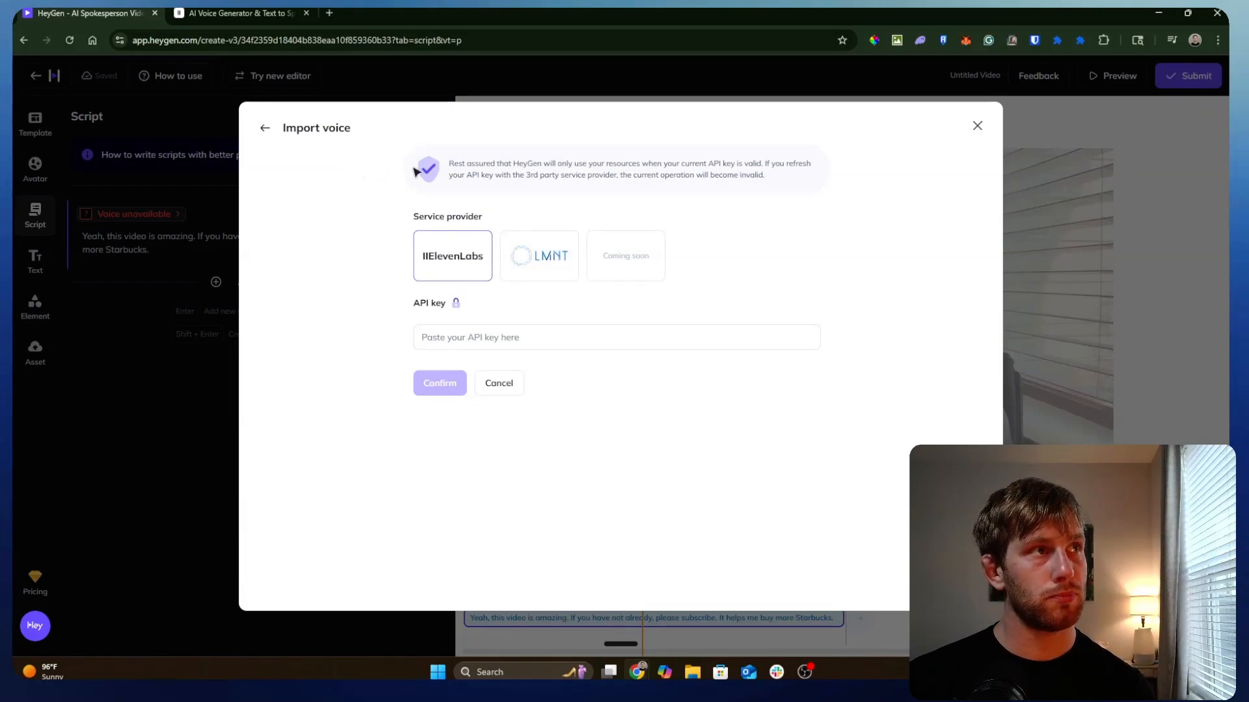
{"action": "left_click", "coordinate": [977, 126]}
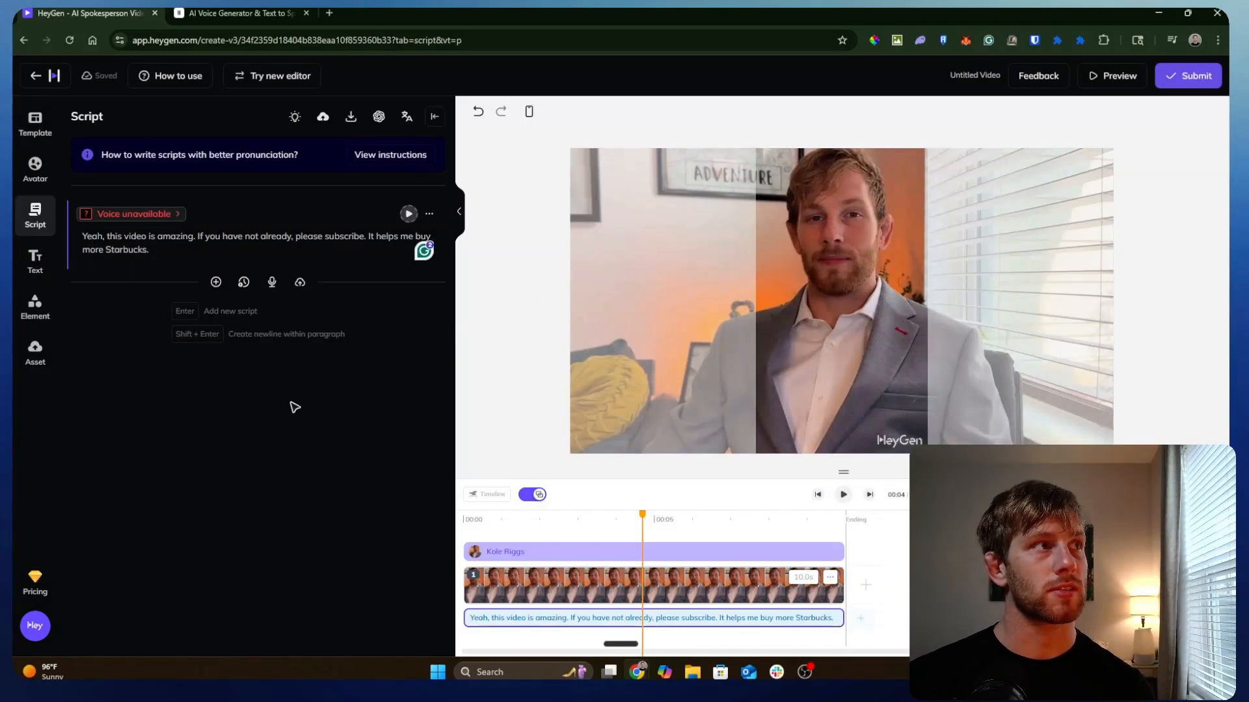
- Assign the own multilingual ElevenLabs voice clone to the script
{"action": "left_click", "coordinate": [174, 219]}
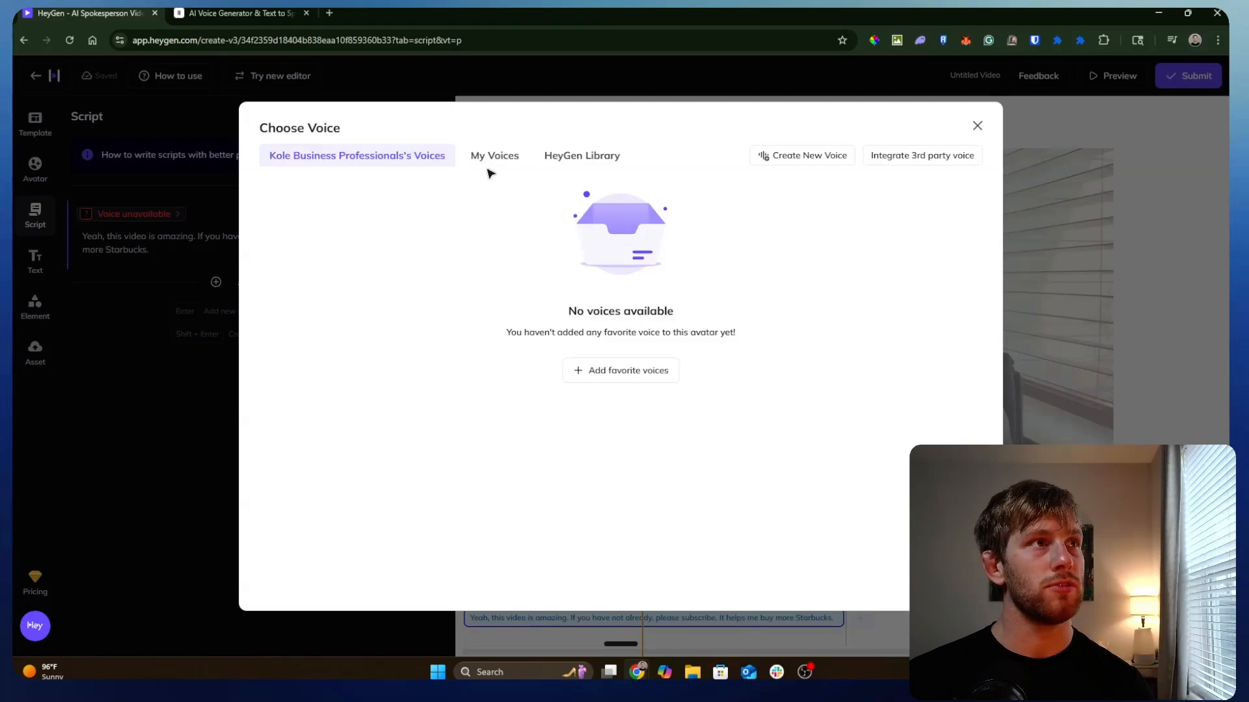
{"action": "left_click", "coordinate": [493, 163]}
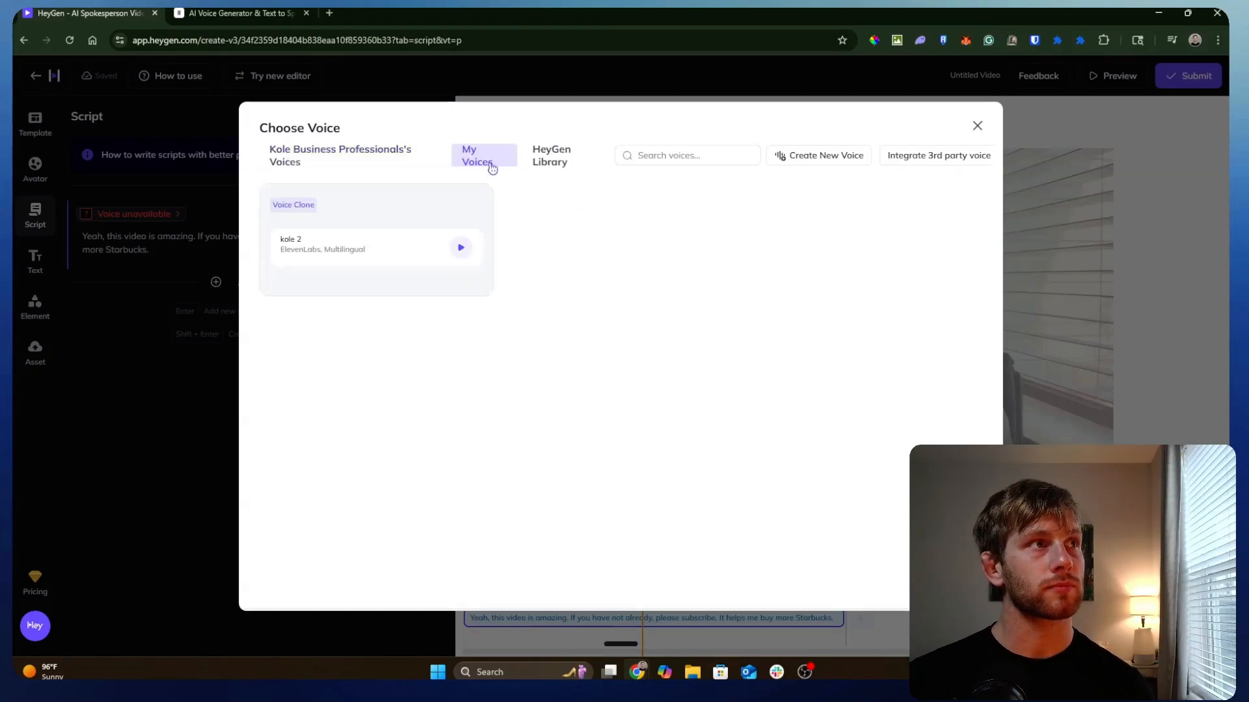
{"action": "left_click", "coordinate": [461, 249]}
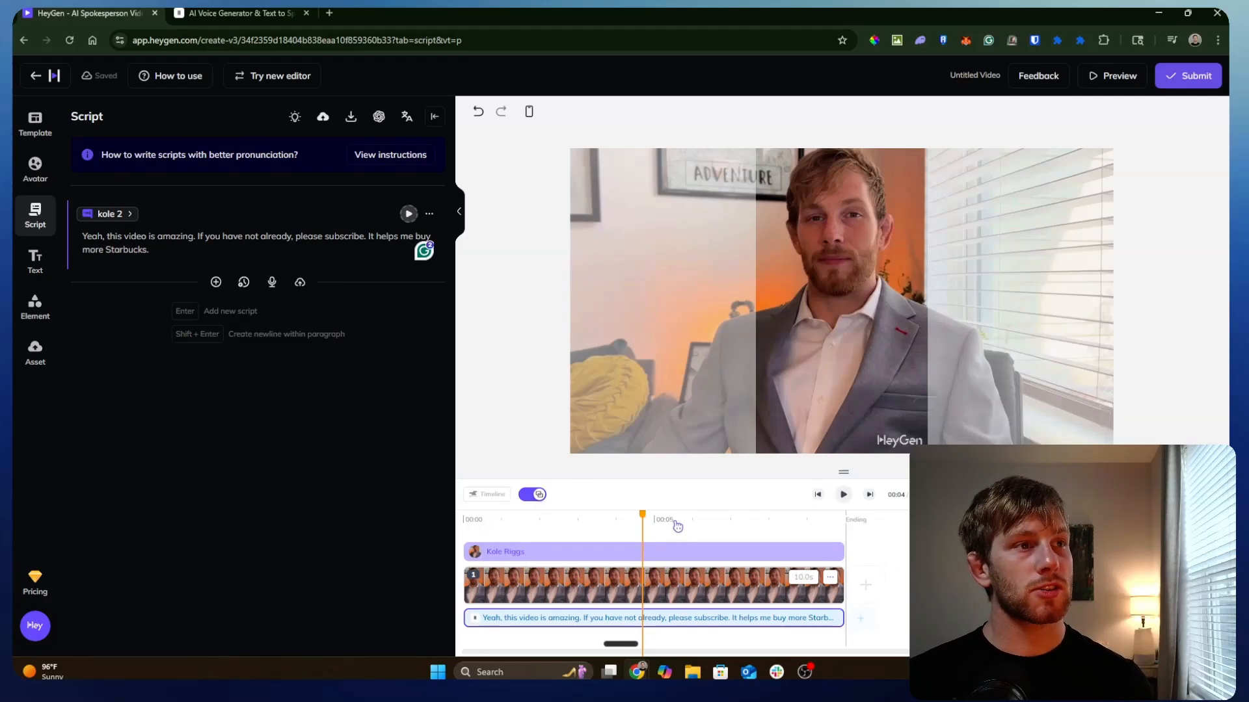
- Start submitting the avatar video and name the file video testerrr
{"action": "left_click", "coordinate": [1196, 78]}
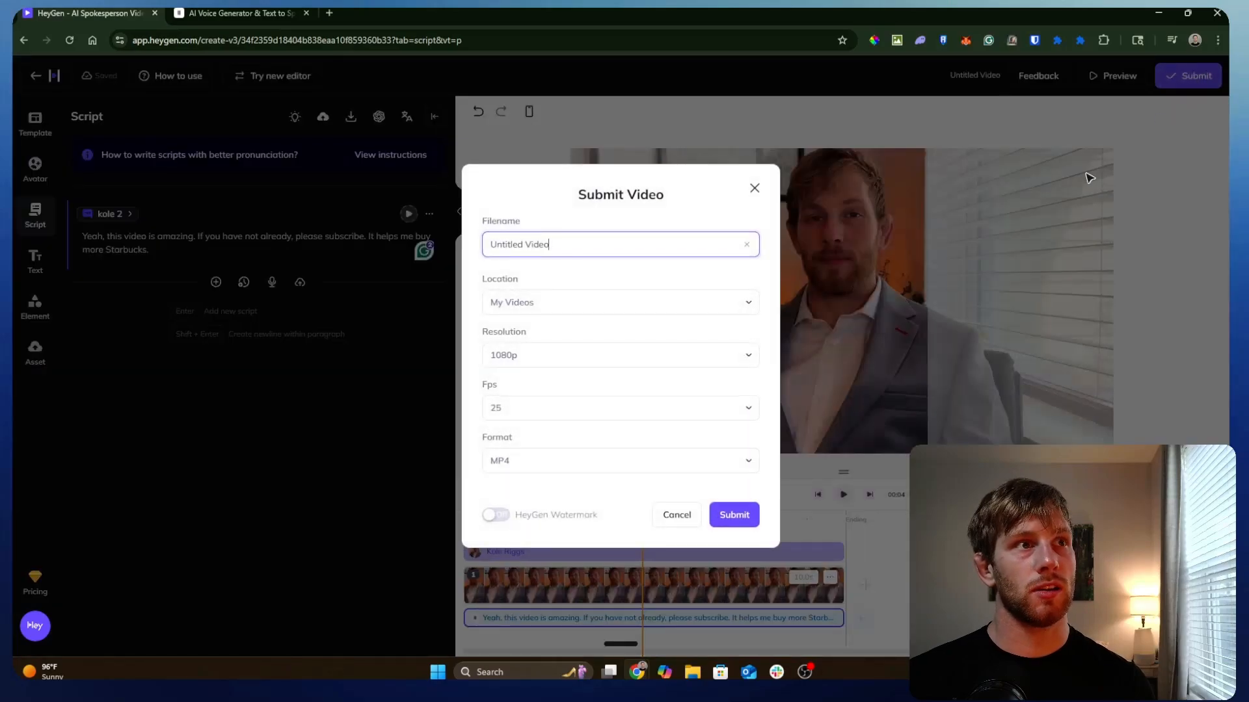
{"action": "left_click_drag", "start_coordinate": [563, 242], "coordinate": [429, 250]}
{"action": "type", "text": "video testerr"}
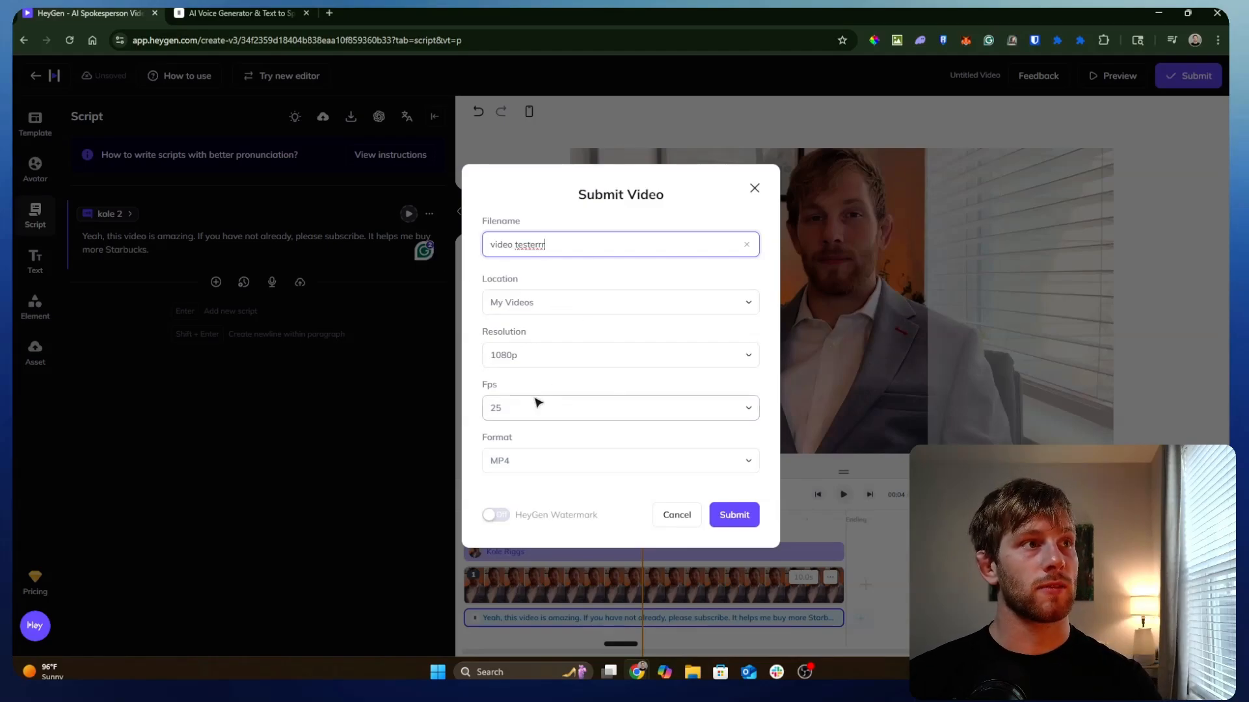
- Set the frame rate to 30 fps, keep 1080p resolution and MP4 format, and submit the video for rendering
{"action": "left_click", "coordinate": [560, 302]}
{"action": "left_click", "coordinate": [542, 364]}
{"action": "left_click", "coordinate": [540, 365]}
{"action": "left_click", "coordinate": [542, 408]}
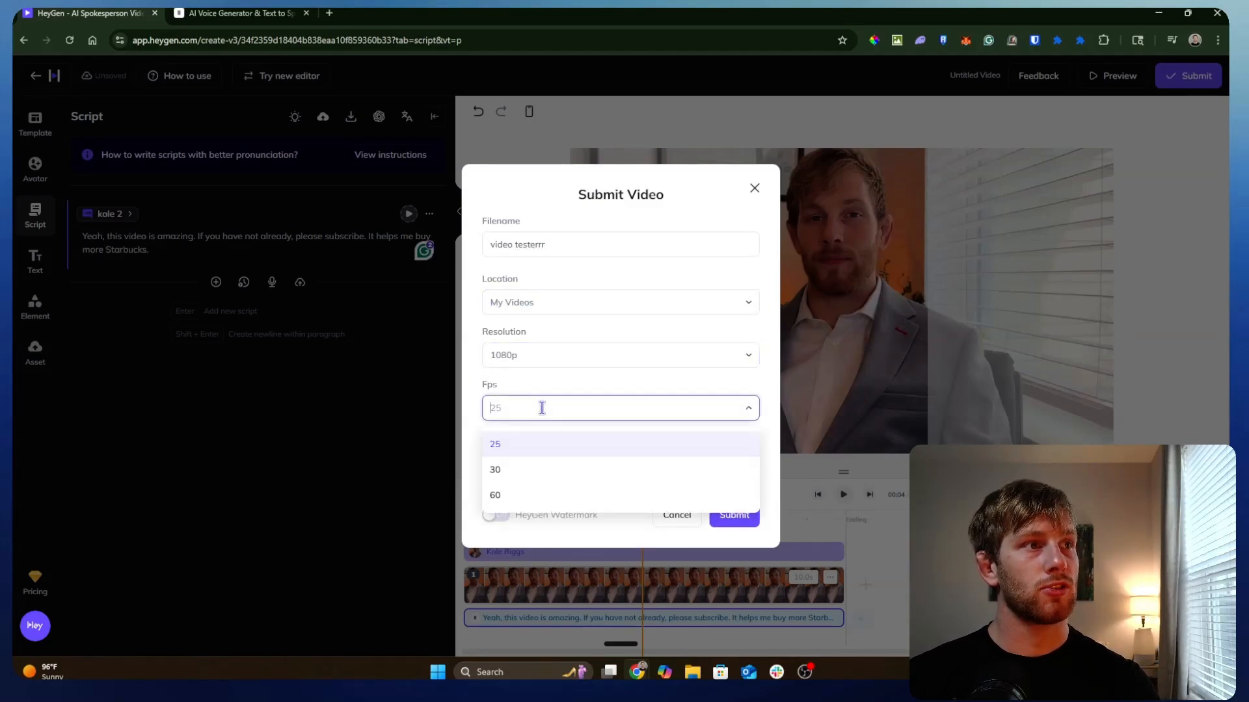
{"action": "left_click", "coordinate": [514, 469]}
{"action": "left_click", "coordinate": [522, 463]}
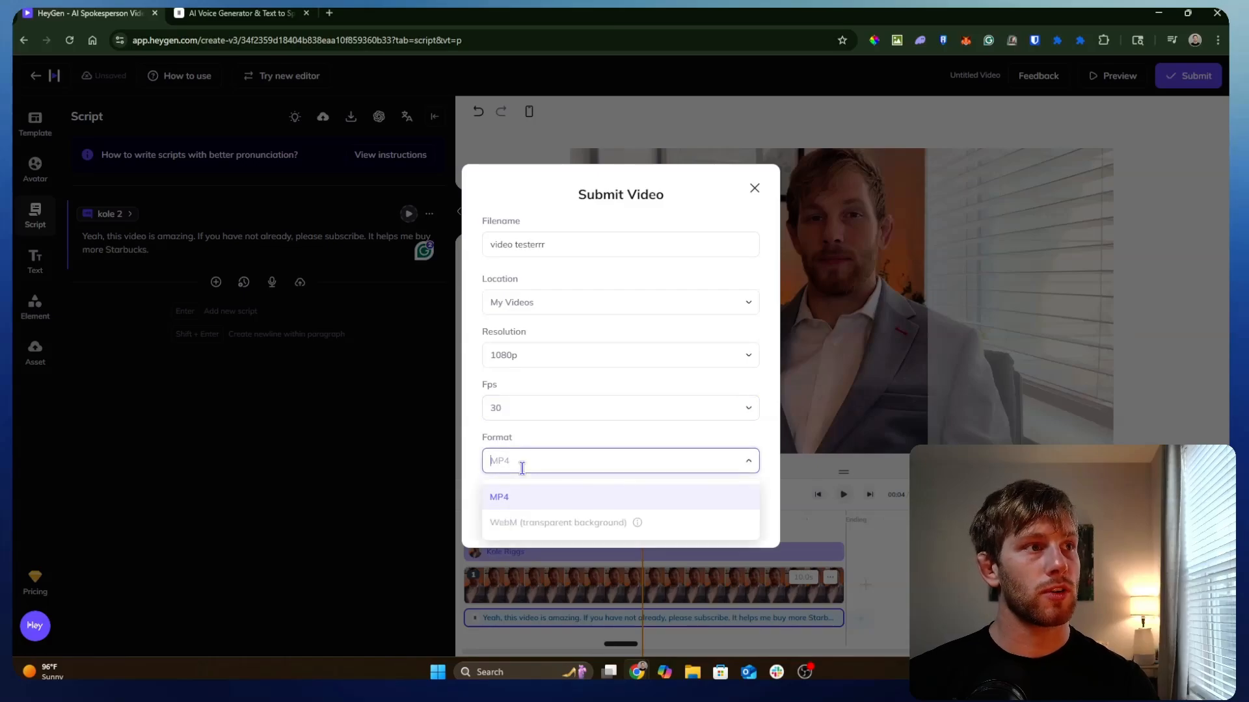
{"action": "left_click", "coordinate": [544, 440]}
{"action": "left_click", "coordinate": [532, 417]}
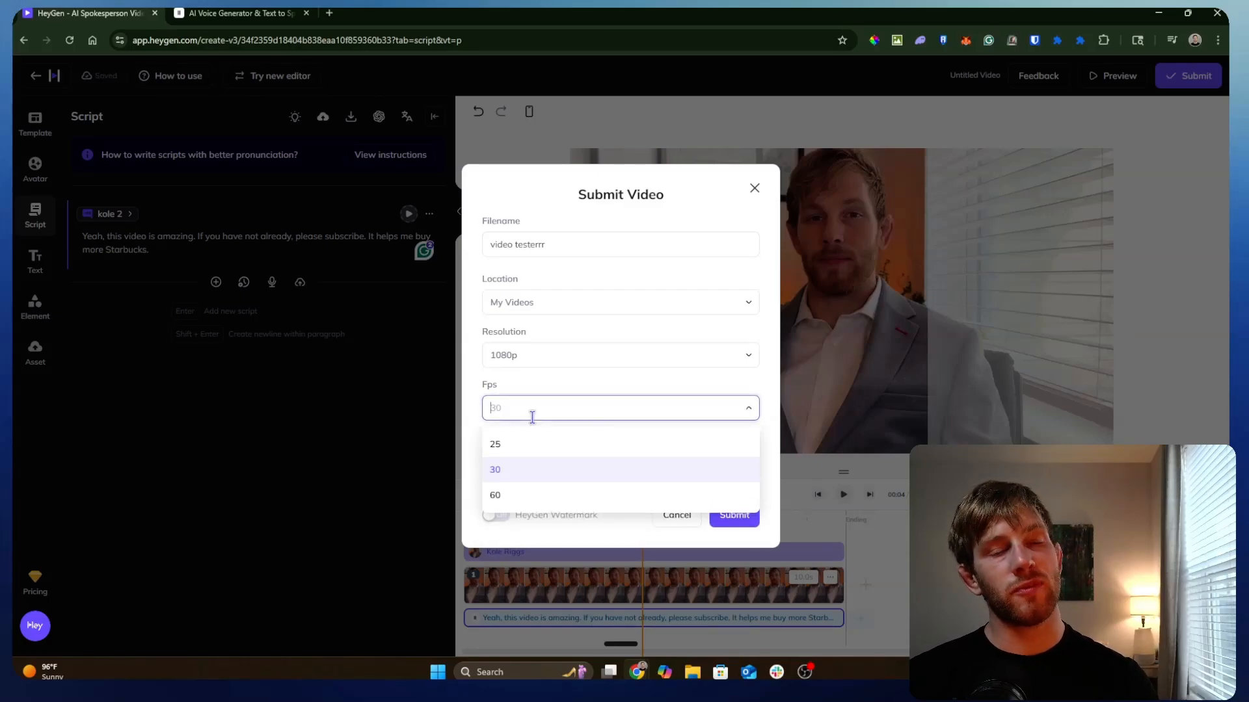
{"action": "left_click", "coordinate": [544, 388]}
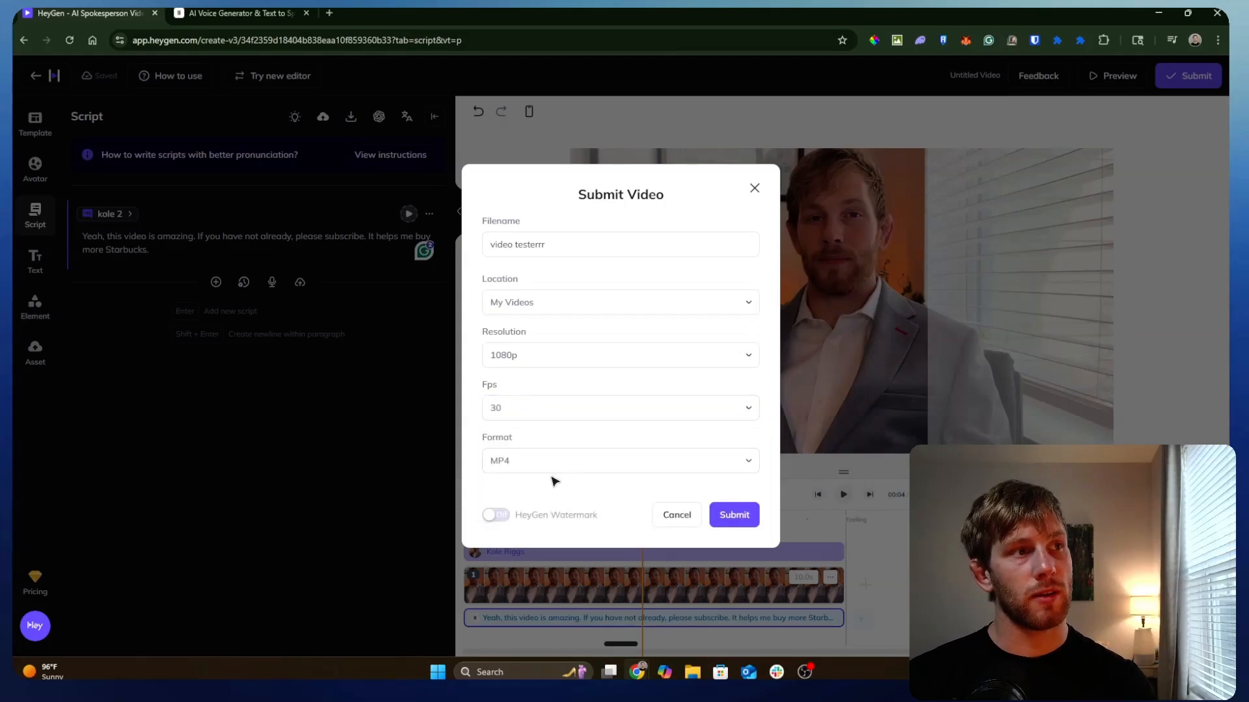
{"action": "left_click", "coordinate": [732, 517]}
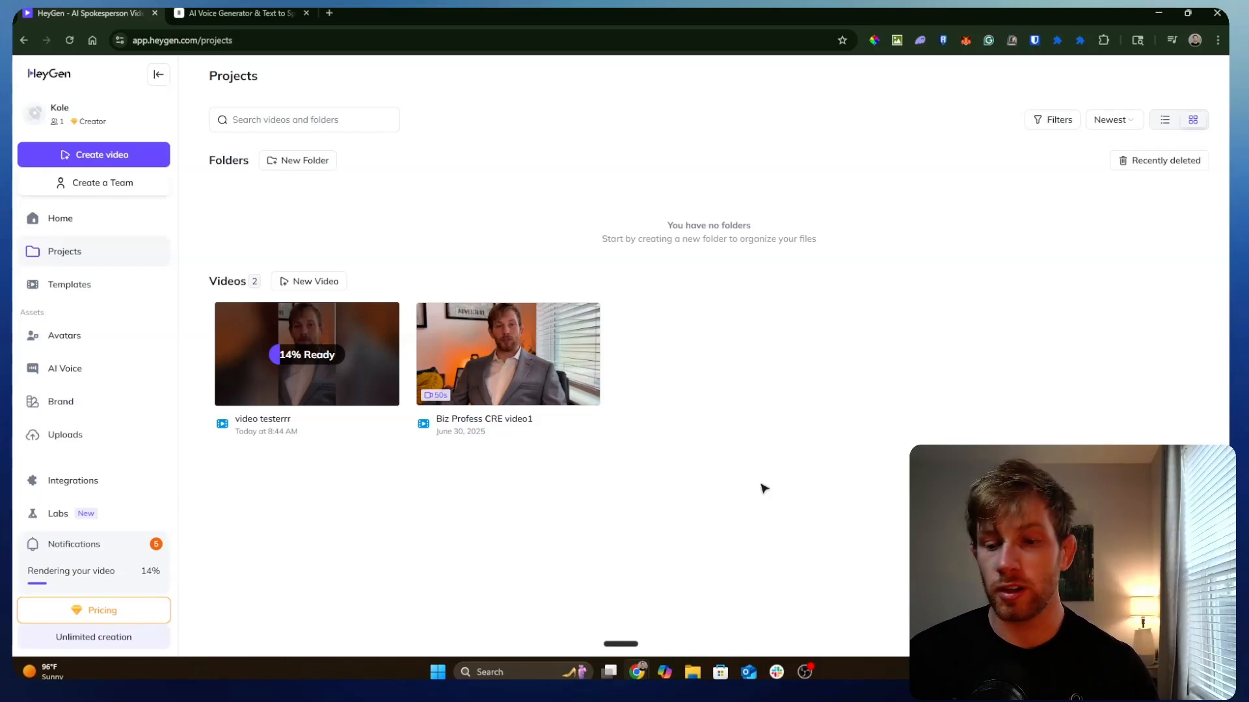
- Switch to Make on a new browser page, dismiss the AI apps announcement and create a new scenario
{"action": "left_click", "coordinate": [330, 13]}
{"action": "type", "text": "make"}
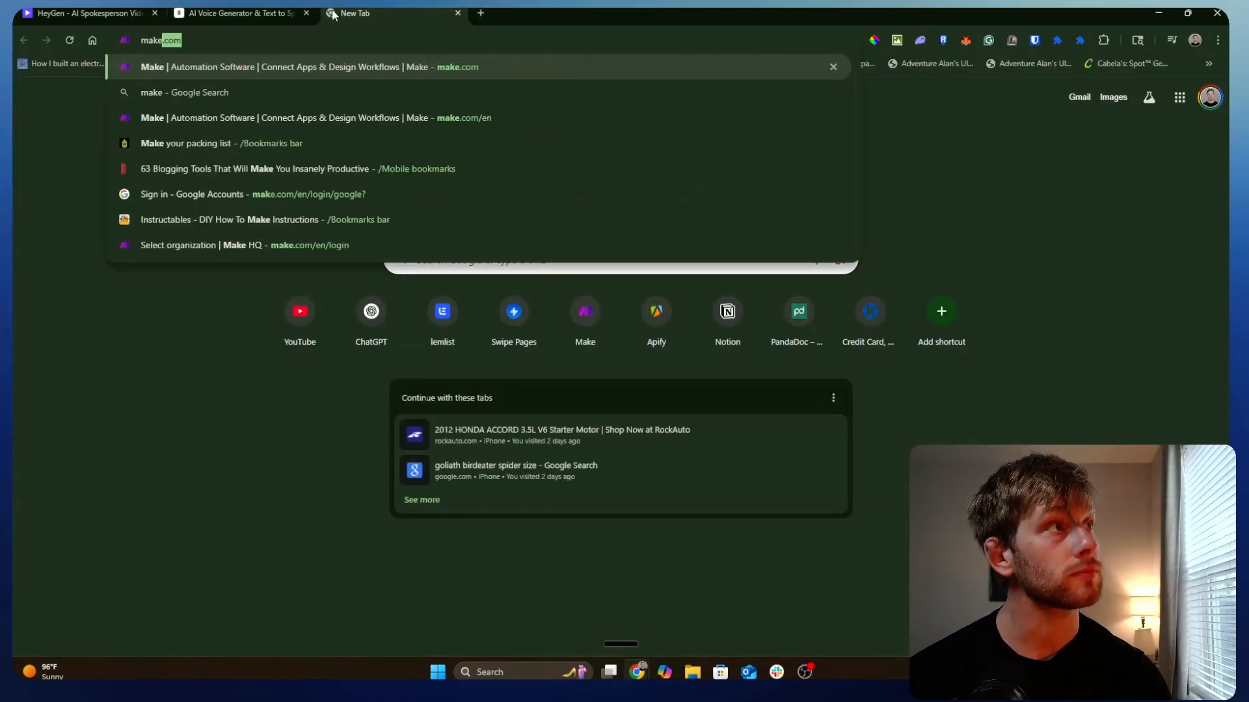
{"action": "key", "text": "Return"}
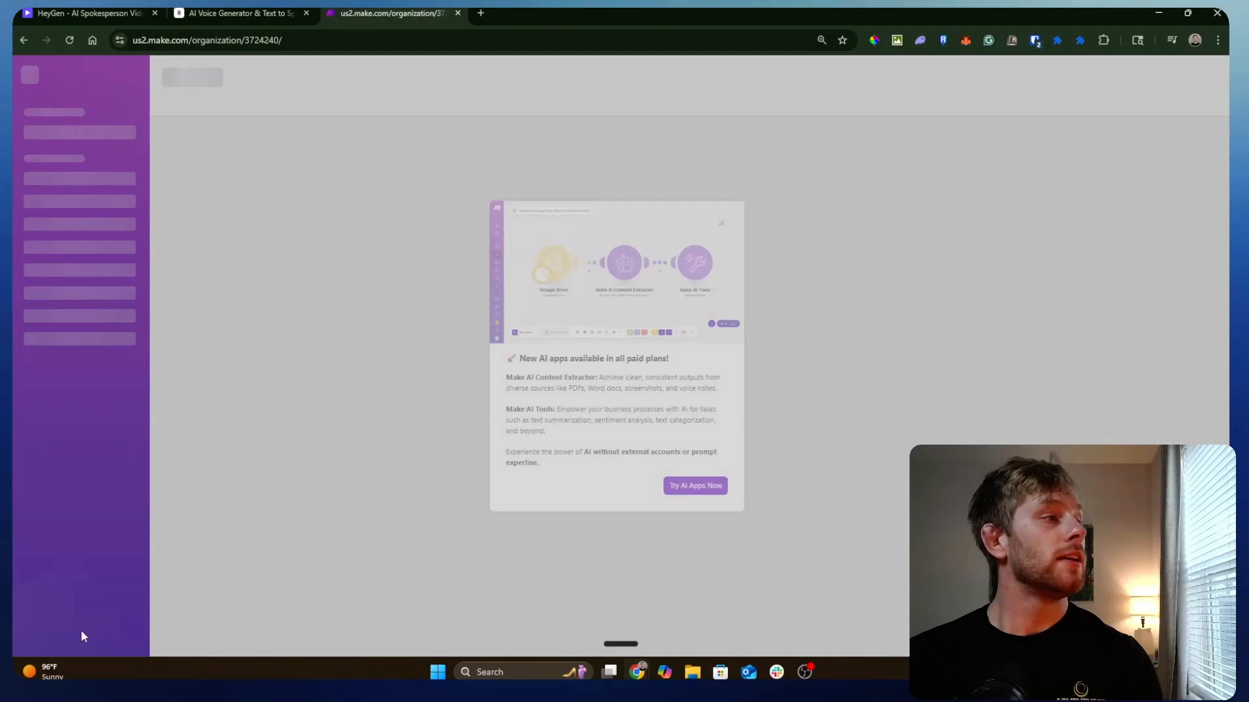
{"action": "left_click", "coordinate": [725, 226]}
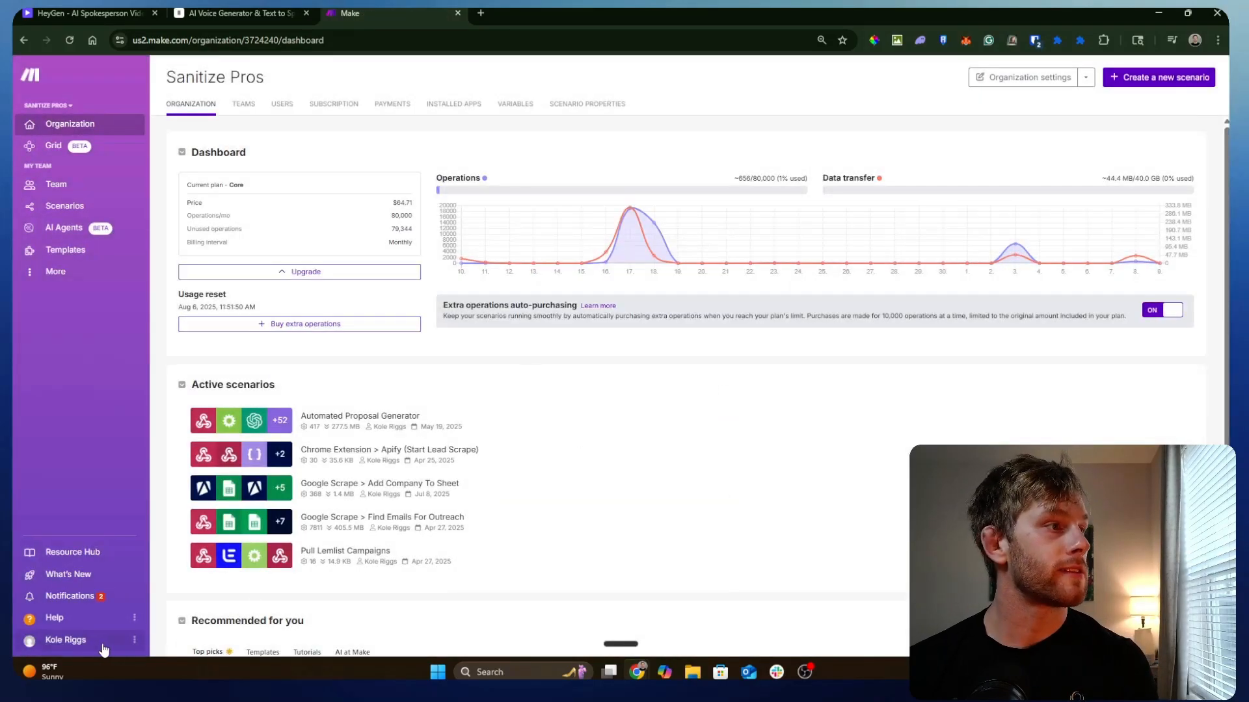
{"action": "left_click", "coordinate": [63, 212]}
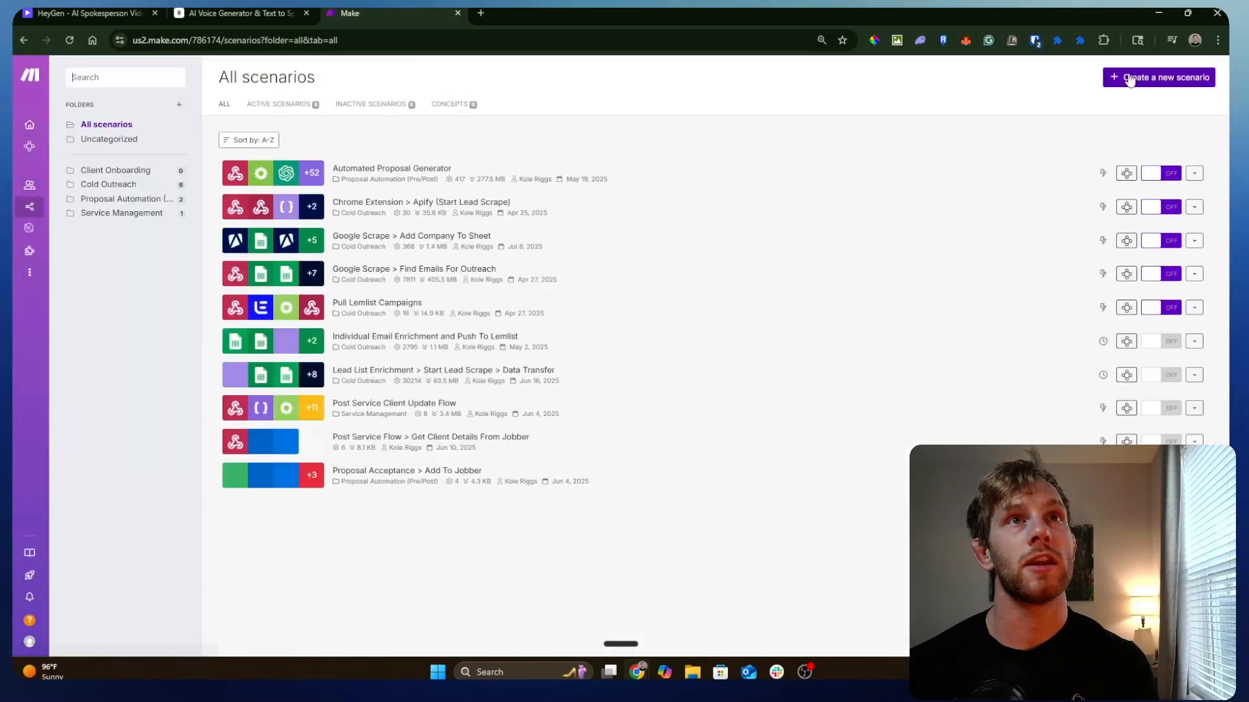
{"action": "left_click", "coordinate": [1145, 77]}
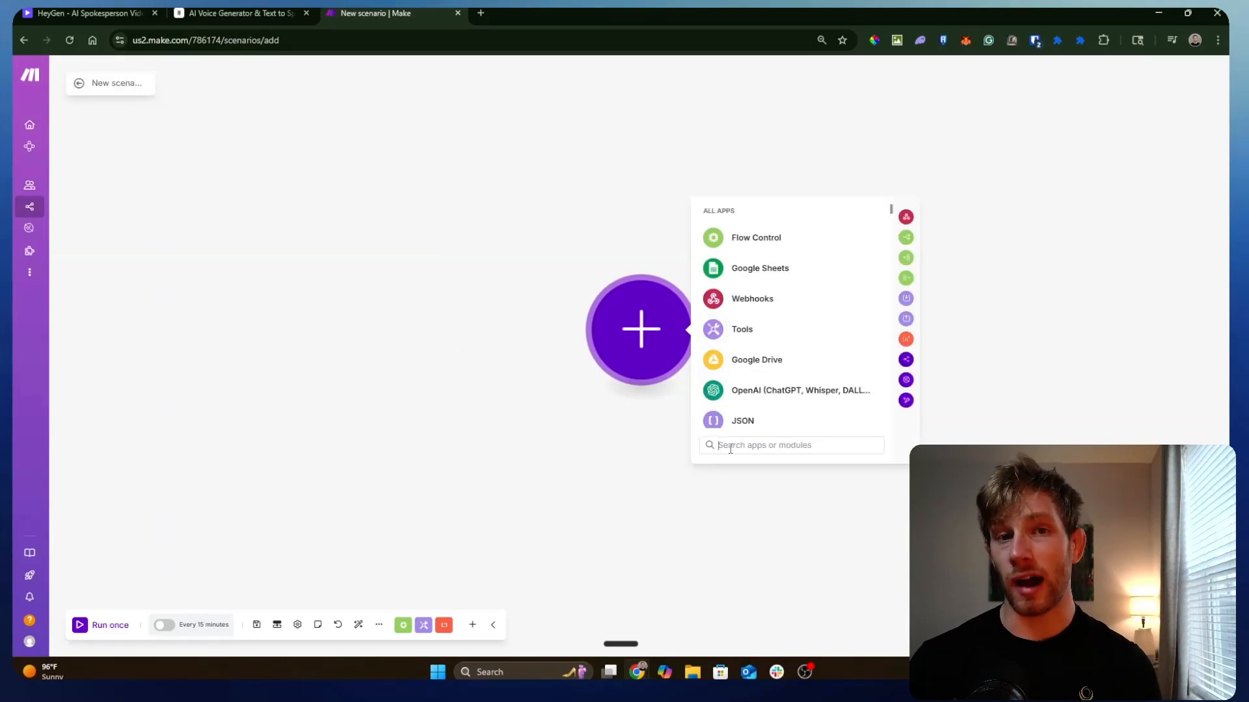
{"action": "type", "text": "sla"}
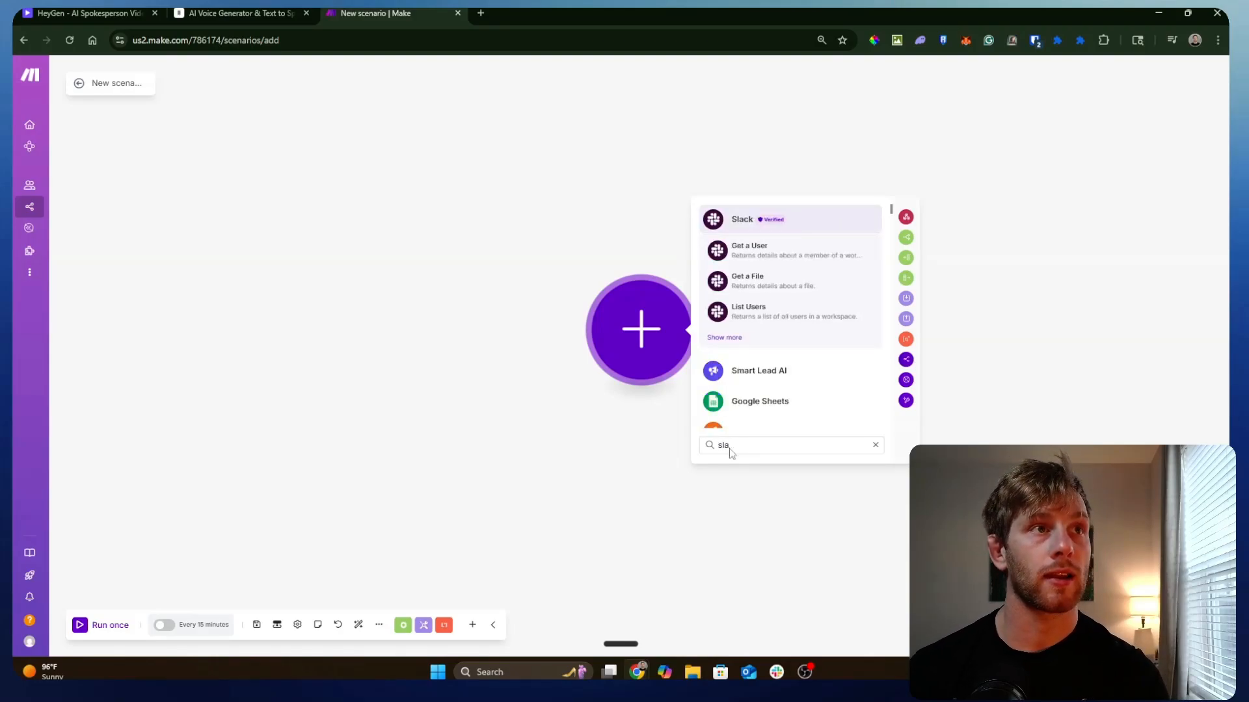
{"action": "left_click", "coordinate": [739, 341]}
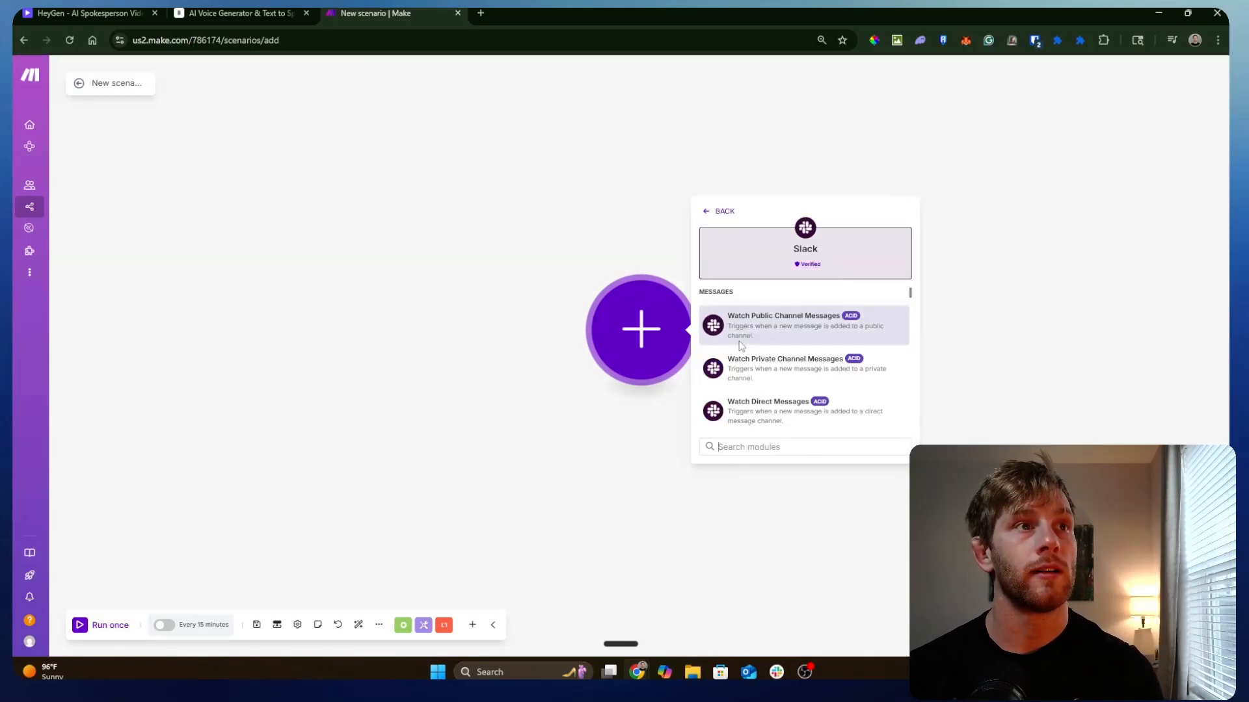
{"action": "left_click", "coordinate": [781, 334]}
{"action": "left_click", "coordinate": [757, 430]}
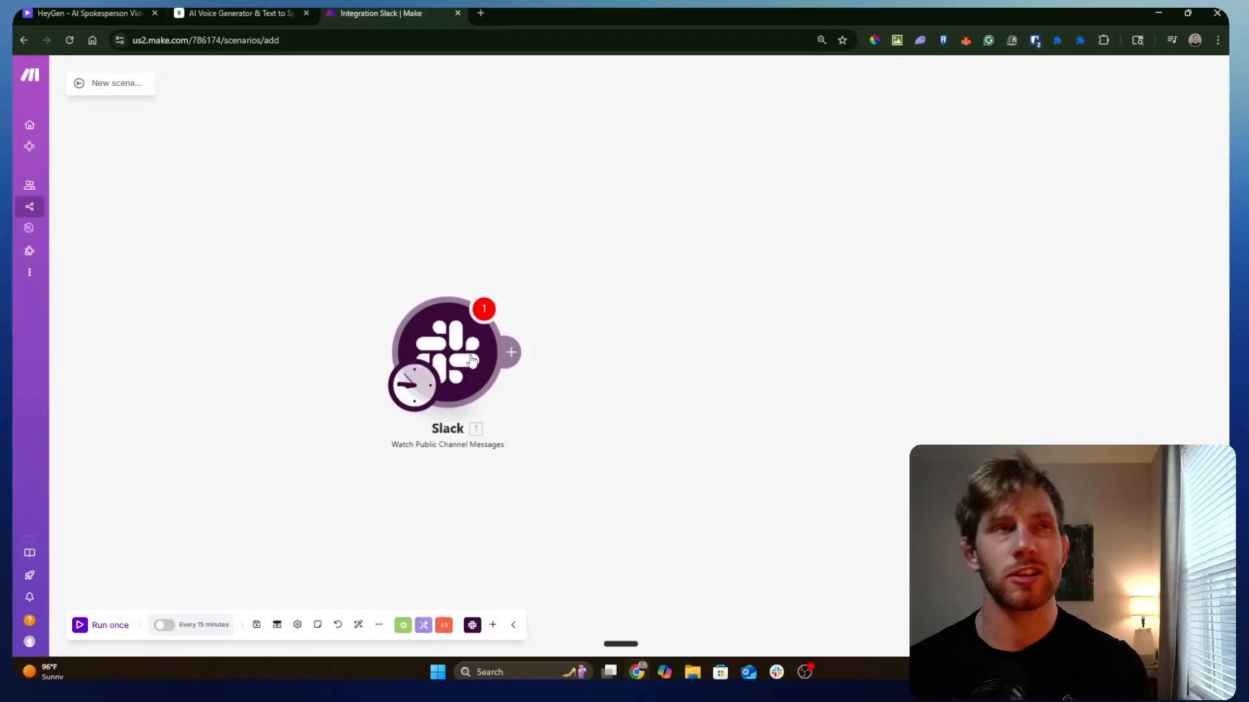
{"action": "right_click", "coordinate": [472, 360]}
{"action": "left_click", "coordinate": [544, 478]}
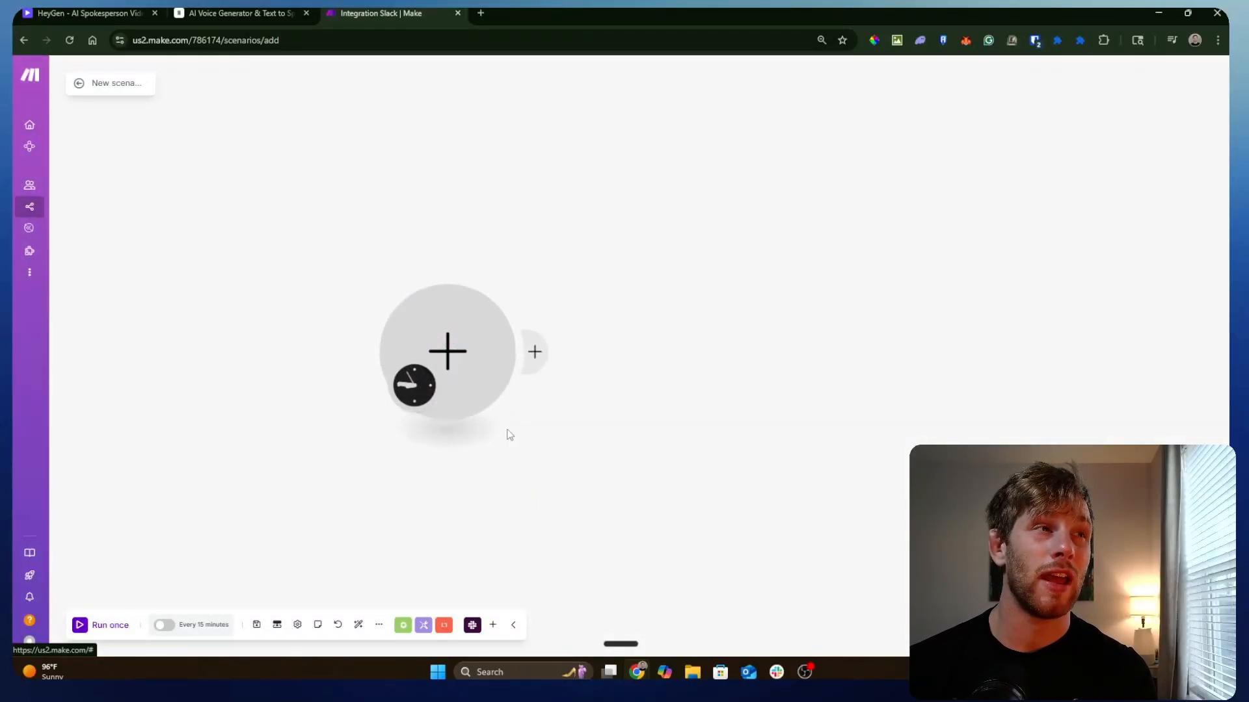
- Add a Slack Create a Message module as the first module of the scenario
{"action": "left_click", "coordinate": [457, 366]}
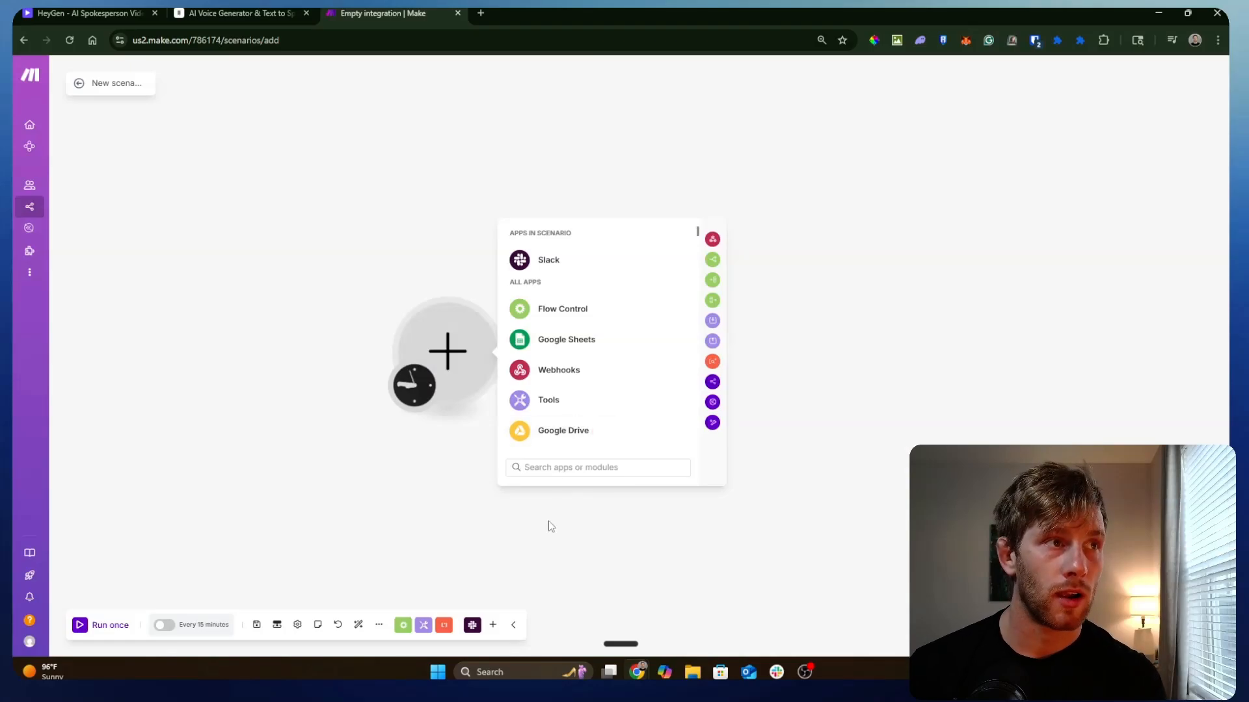
{"action": "left_click", "coordinate": [540, 260]}
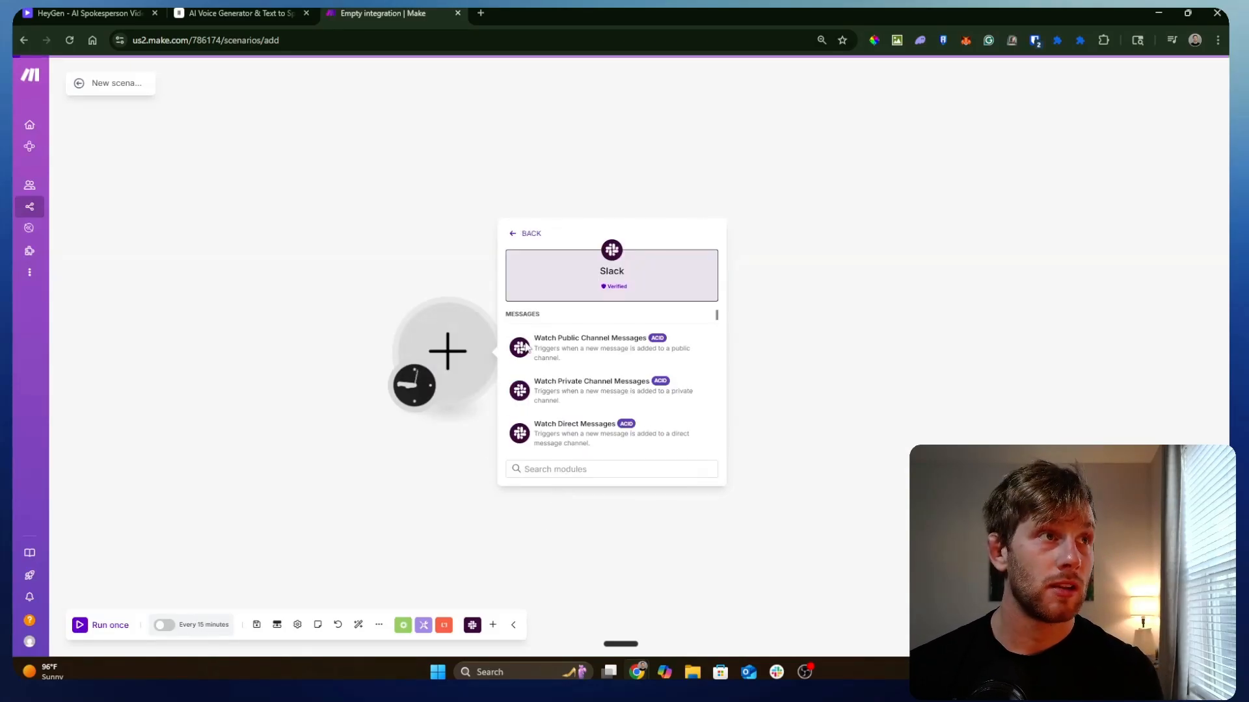
{"action": "scroll", "coordinate": [586, 371], "scroll_direction": "down", "scroll_amount": 3}
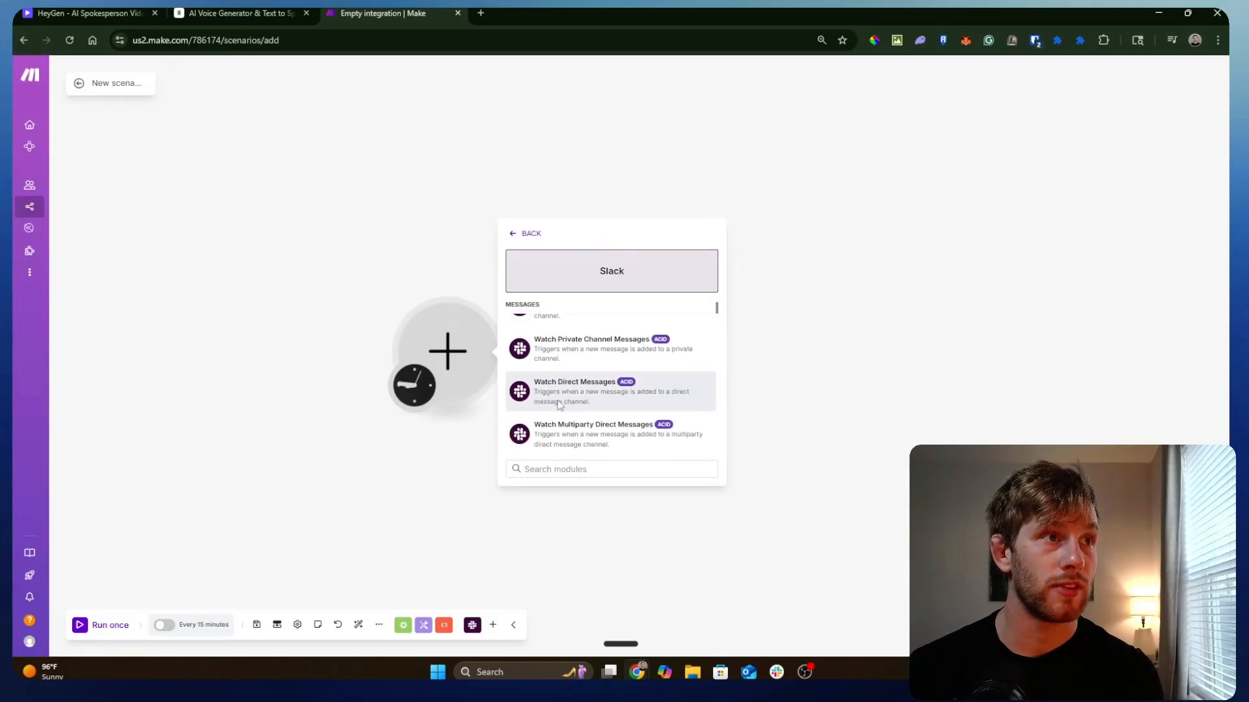
{"action": "scroll", "coordinate": [589, 362], "scroll_direction": "down", "scroll_amount": 2}
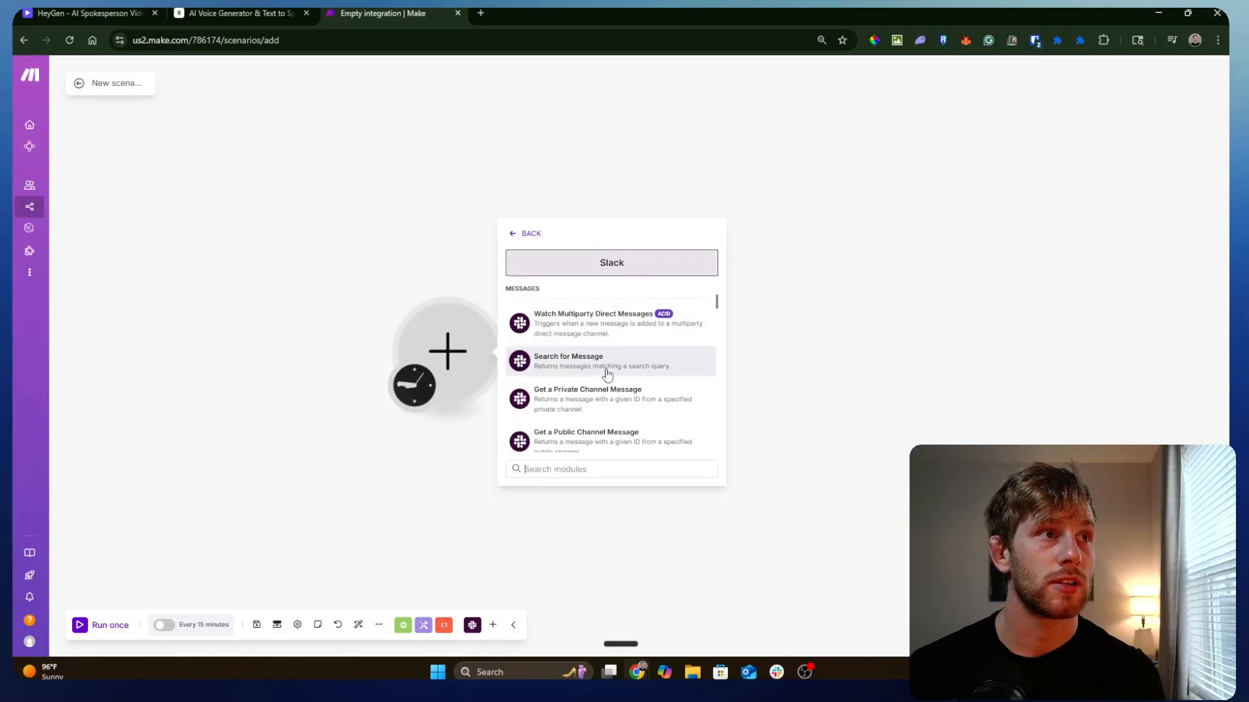
{"action": "left_click", "coordinate": [605, 364]}
{"action": "left_click", "coordinate": [715, 401]}
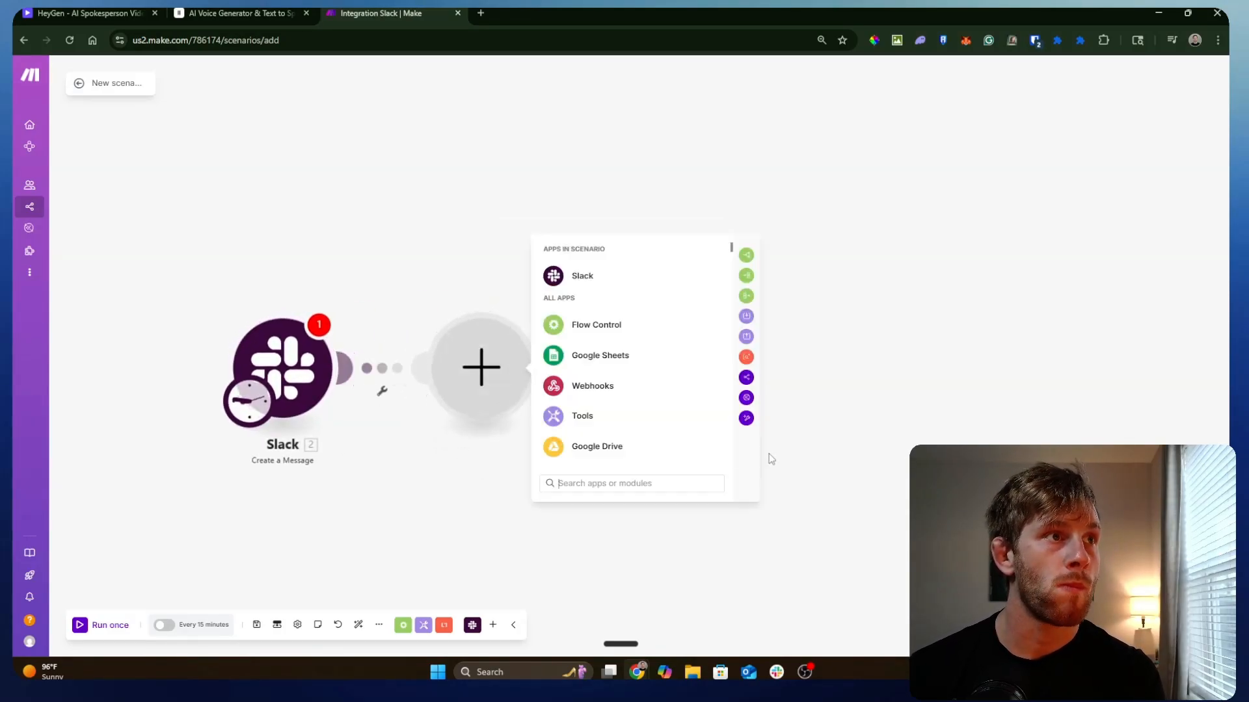
{"action": "left_click", "coordinate": [459, 209]}
- Rename the scenario as Send message to person each day
{"action": "left_click", "coordinate": [113, 83]}
{"action": "key", "text": "ctrl+a"}
{"action": "type", "text": "Send message to "}
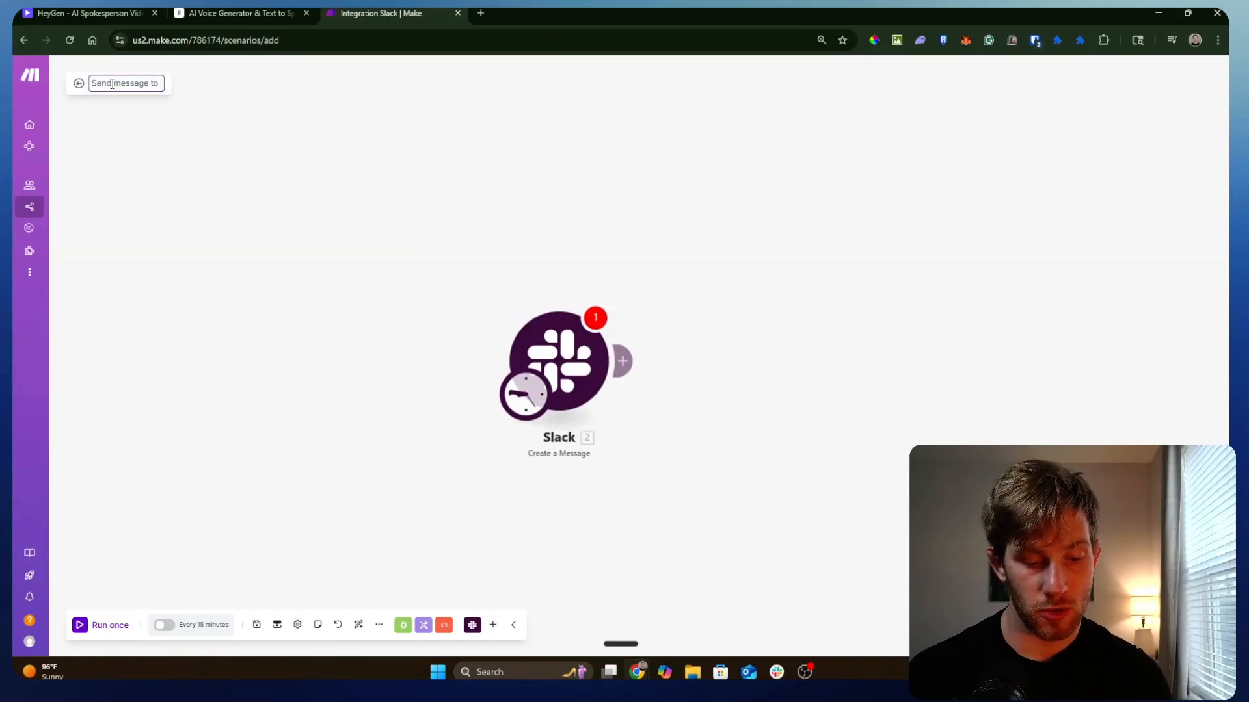
{"action": "type", "text": "person each day"}
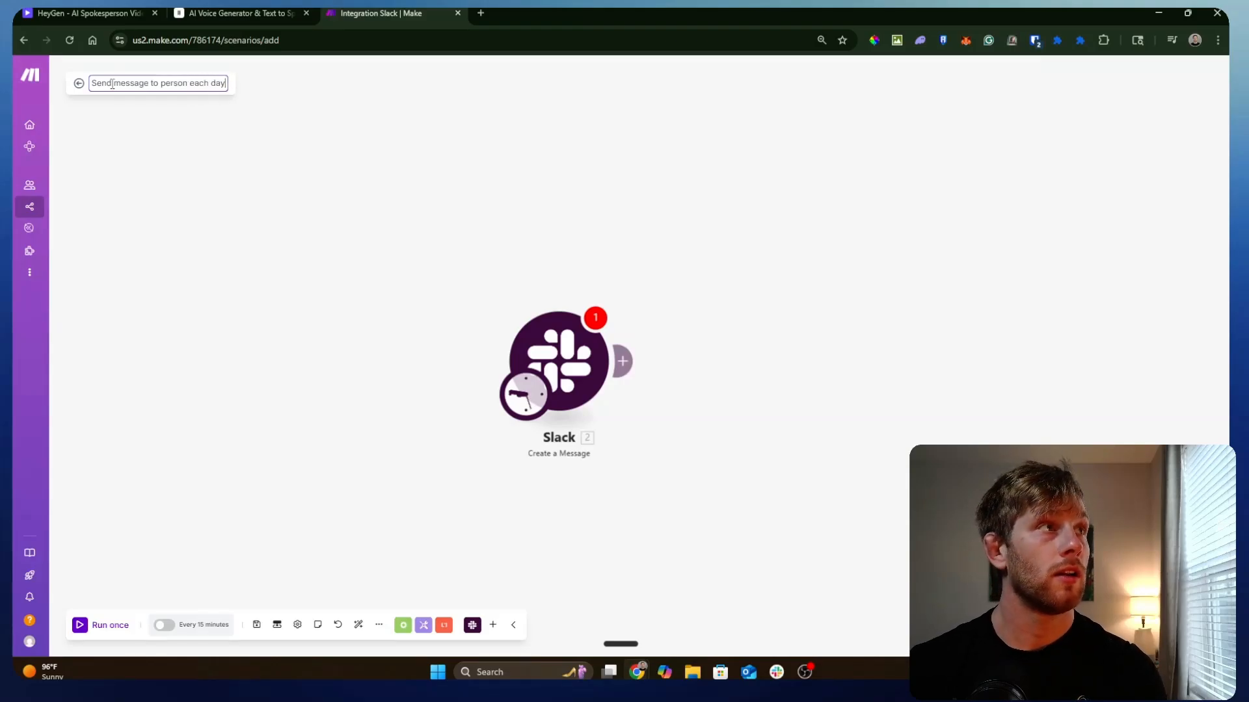
{"action": "left_click", "coordinate": [438, 298]}
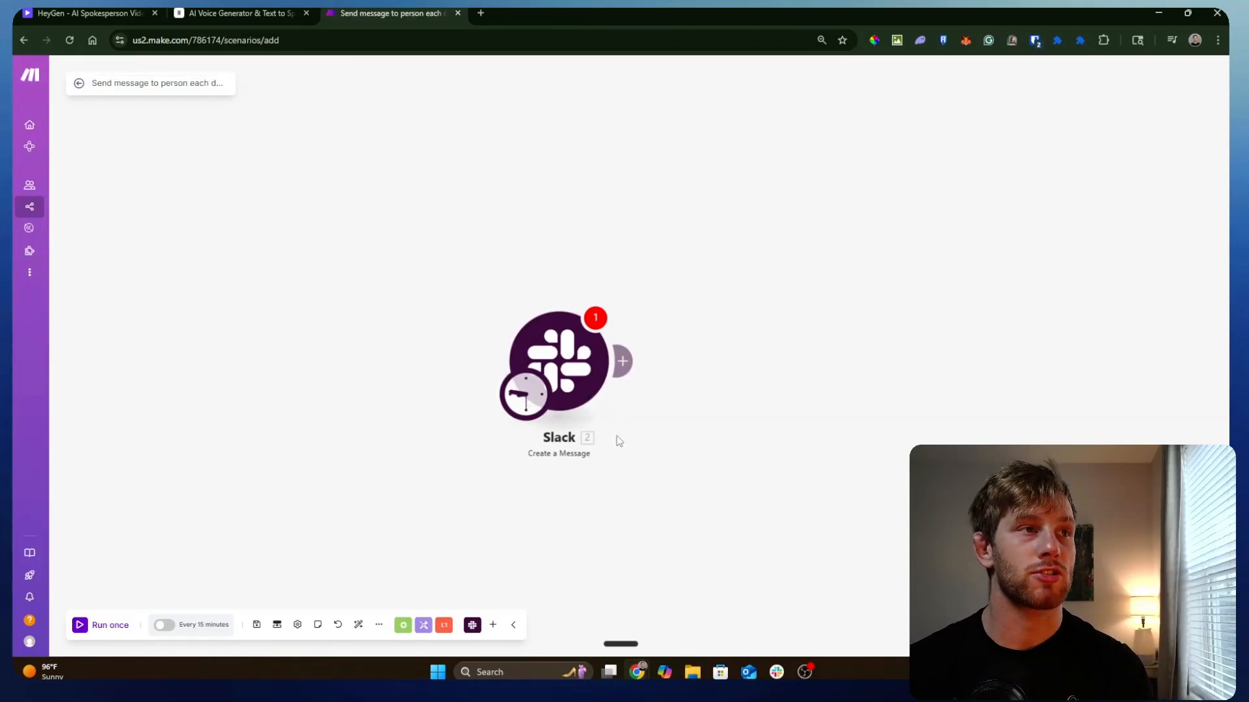
- Replace the Slack module with a Perplexity AI Create a Chat Completion module as the scenario's first module
{"action": "left_click", "coordinate": [622, 361]}
{"action": "right_click", "coordinate": [579, 371]}
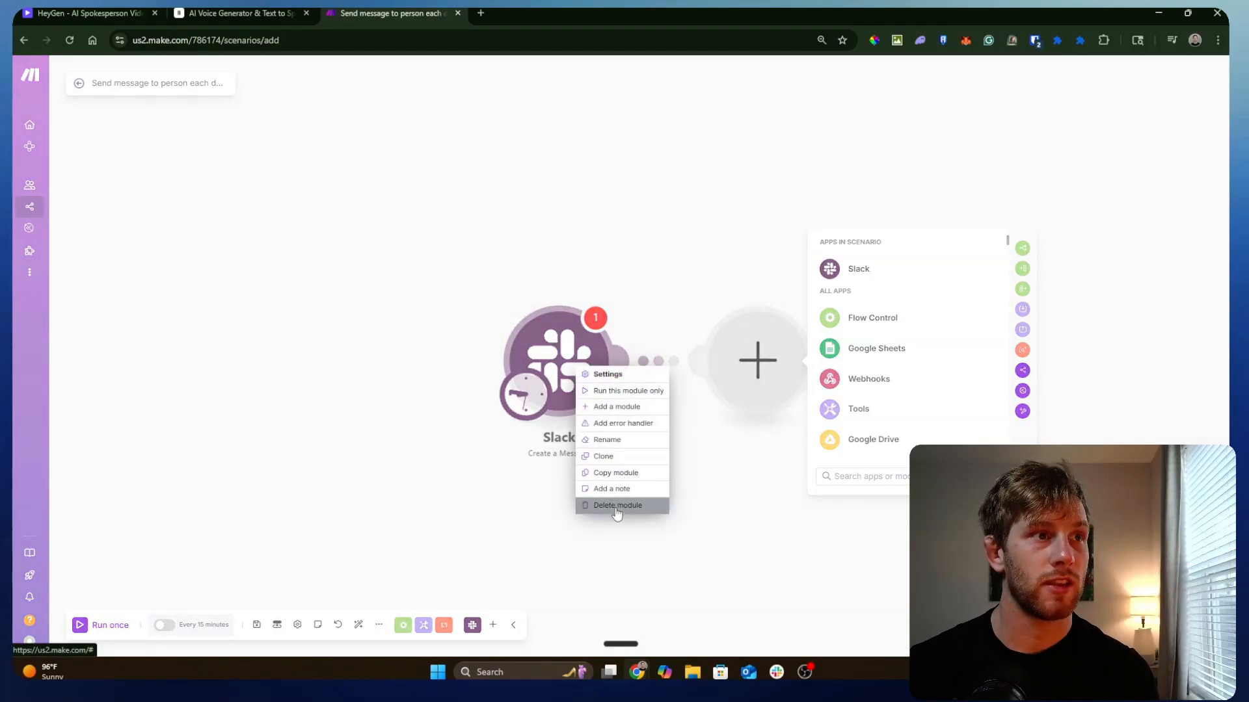
{"action": "left_click", "coordinate": [618, 505]}
{"action": "type", "text": "perpl"}
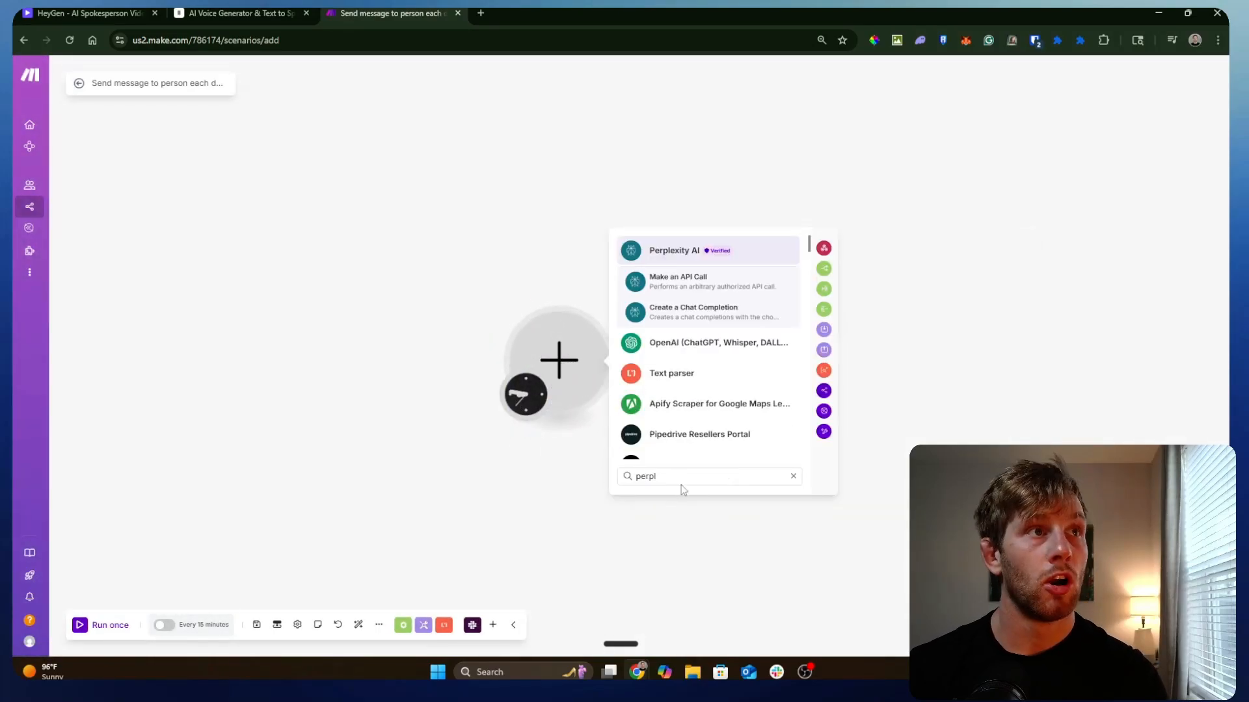
{"action": "left_click", "coordinate": [704, 257]}
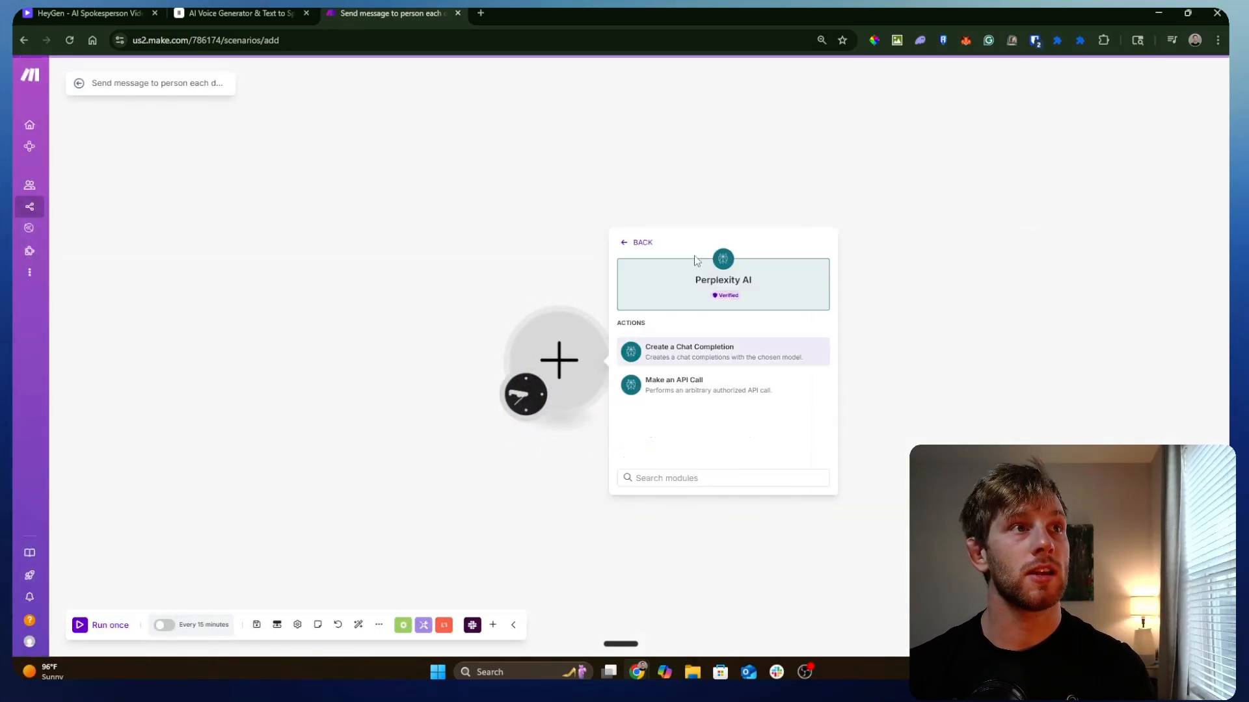
{"action": "left_click", "coordinate": [668, 358]}
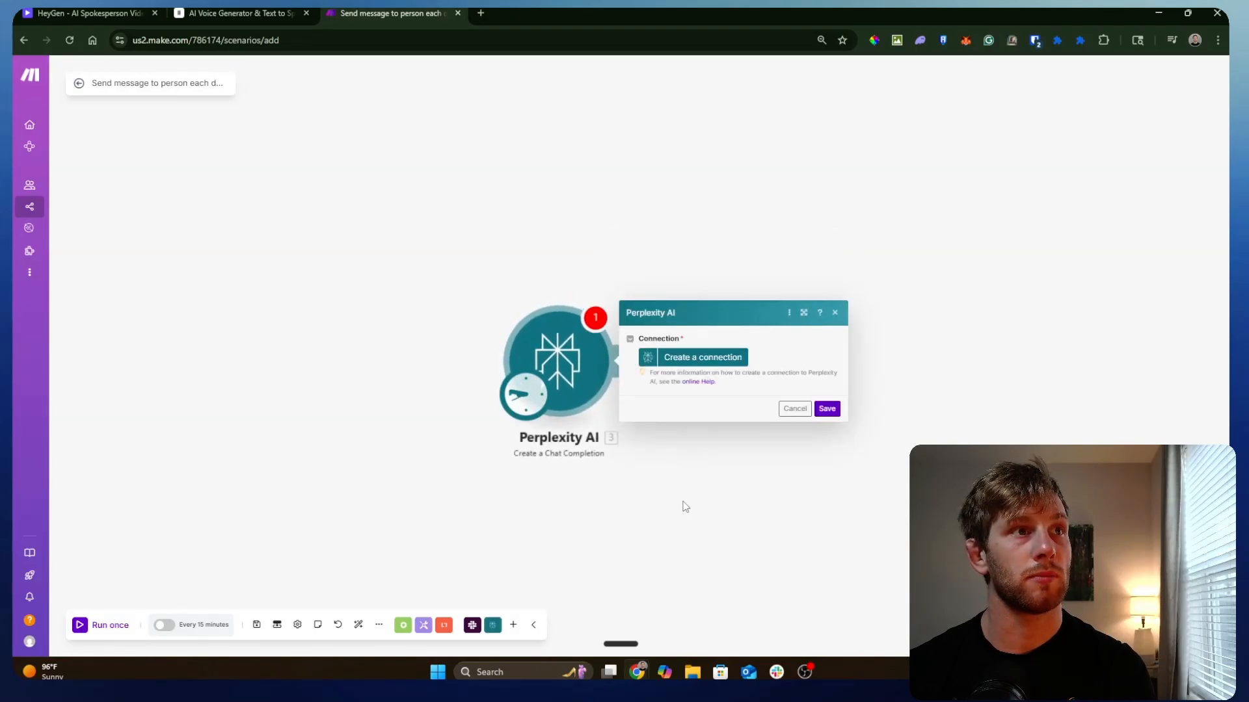
{"action": "left_click_drag", "start_coordinate": [557, 386], "coordinate": [341, 370]}
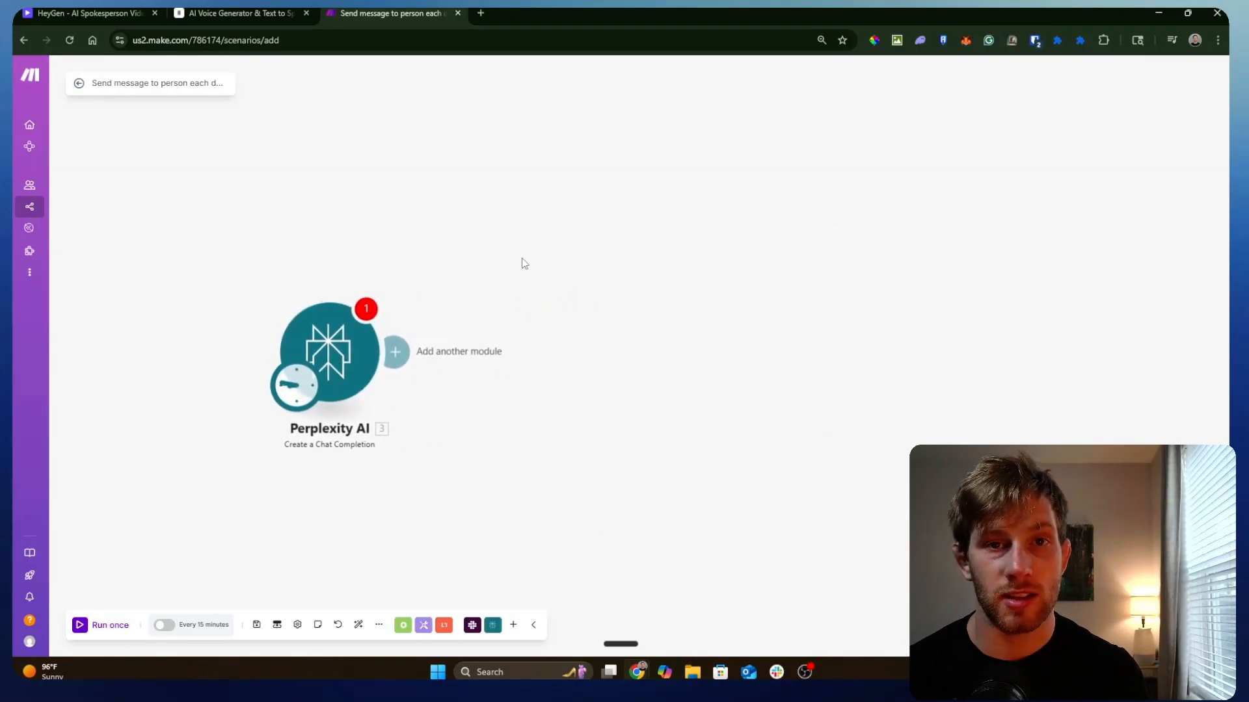
{"action": "left_click", "coordinate": [395, 352]}
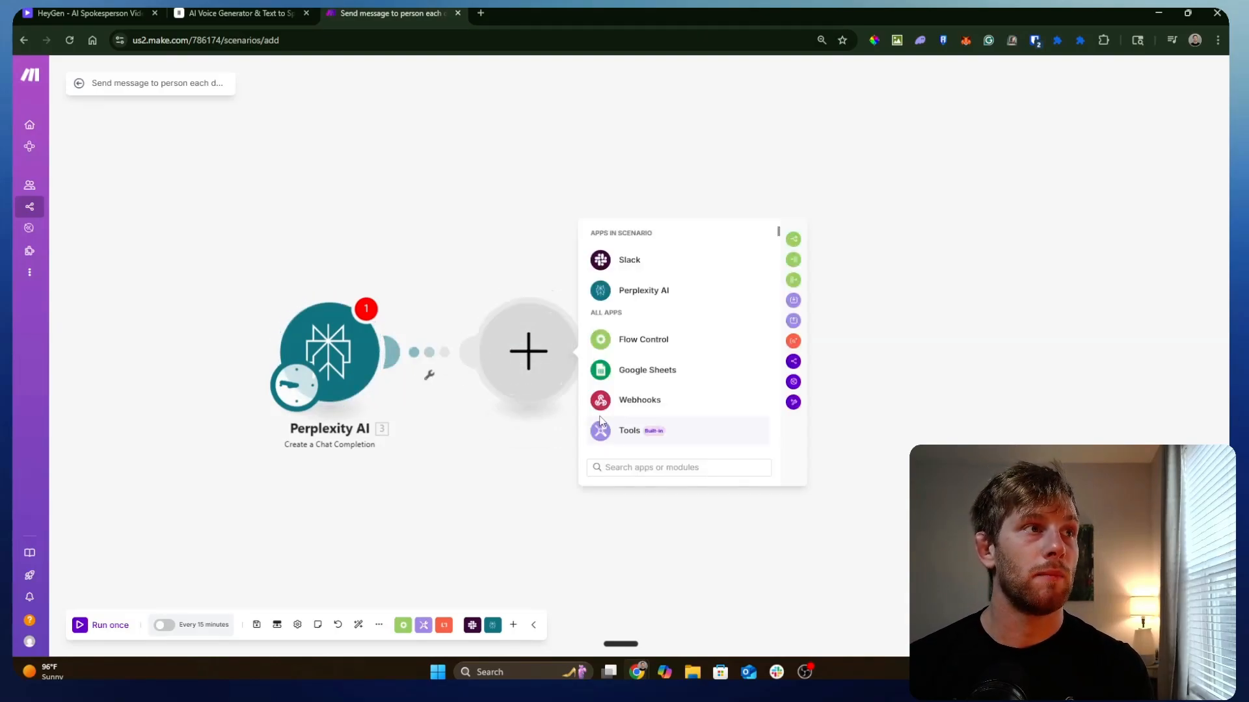
{"action": "left_click", "coordinate": [605, 260]}
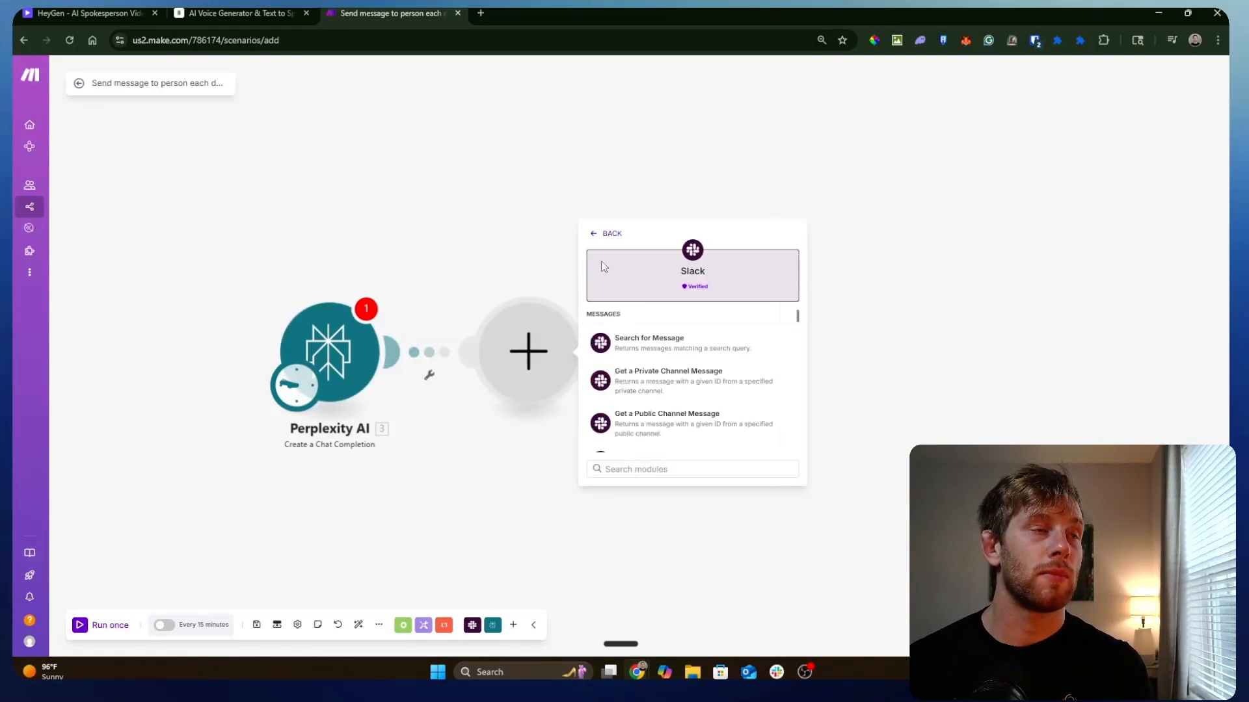
{"action": "left_click", "coordinate": [480, 469]}
- Add an OpenAI Create a Completion (Prompt) module after the Perplexity AI module
{"action": "left_click", "coordinate": [397, 354]}
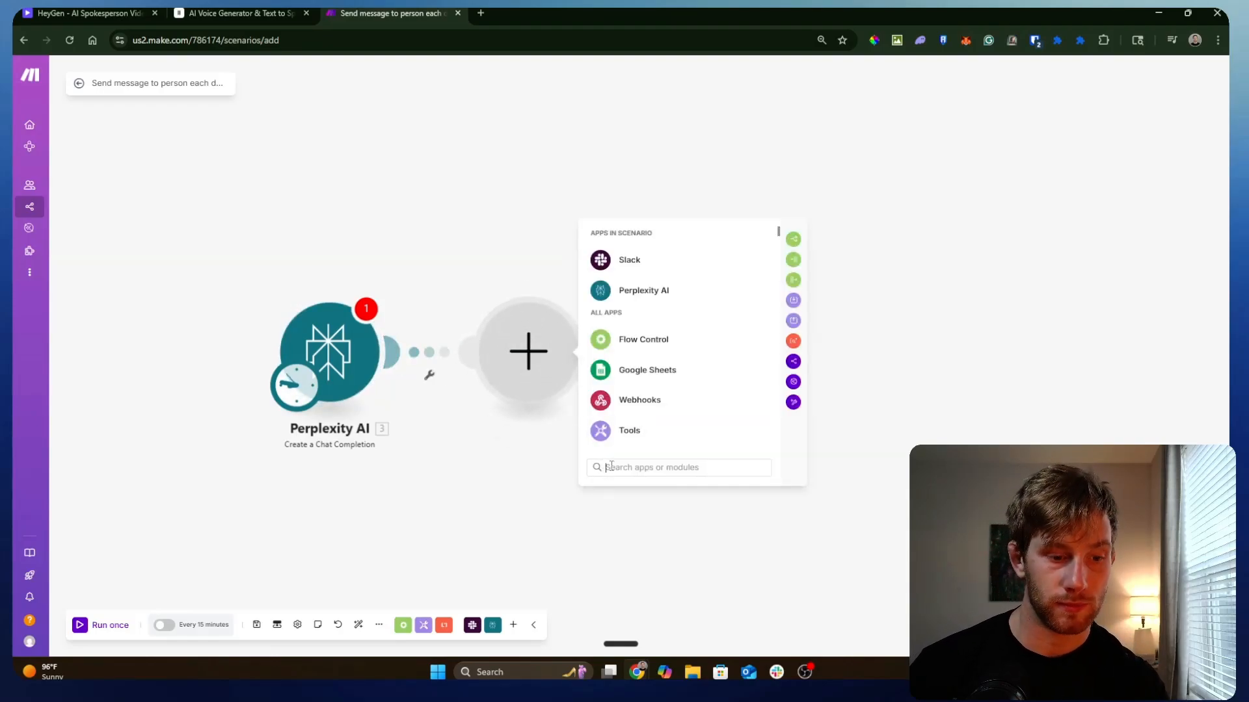
{"action": "type", "text": "chat"}
{"action": "left_click", "coordinate": [637, 402]}
{"action": "left_click", "coordinate": [628, 400]}
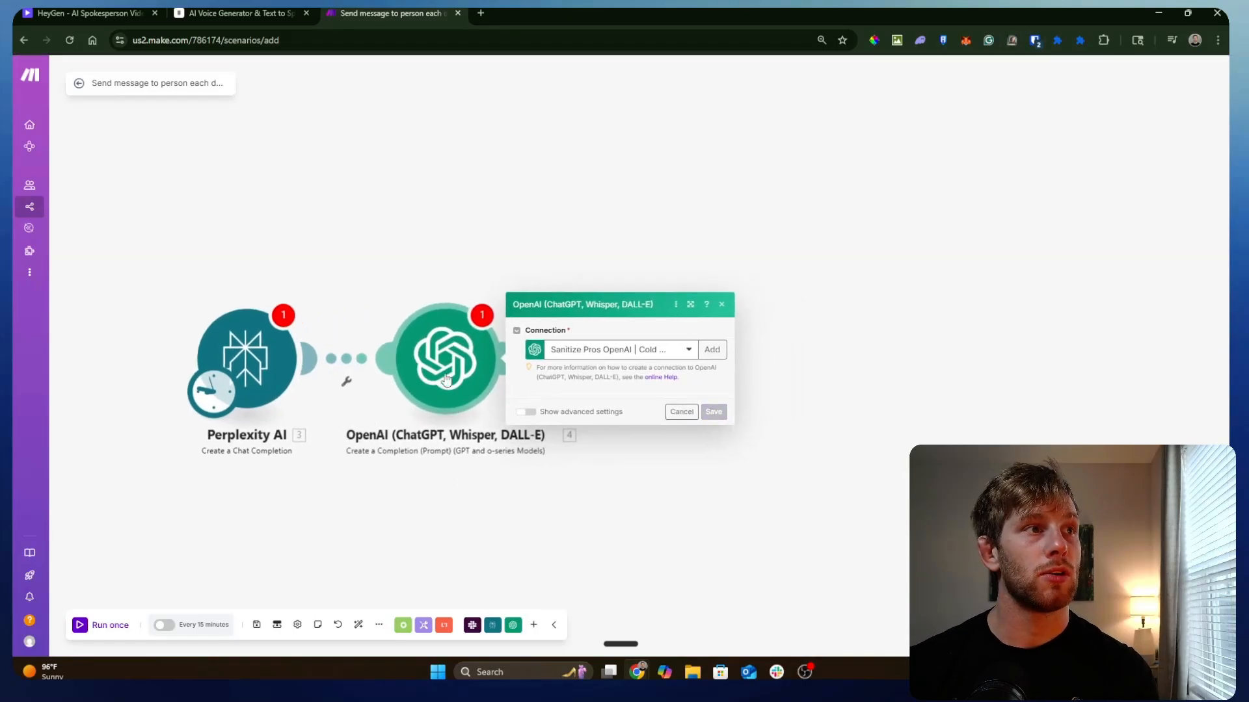
- Rename the OpenAI module as Idea organization assistant and close its settings without saving
{"action": "right_click", "coordinate": [447, 393]}
{"action": "left_click", "coordinate": [484, 405]}
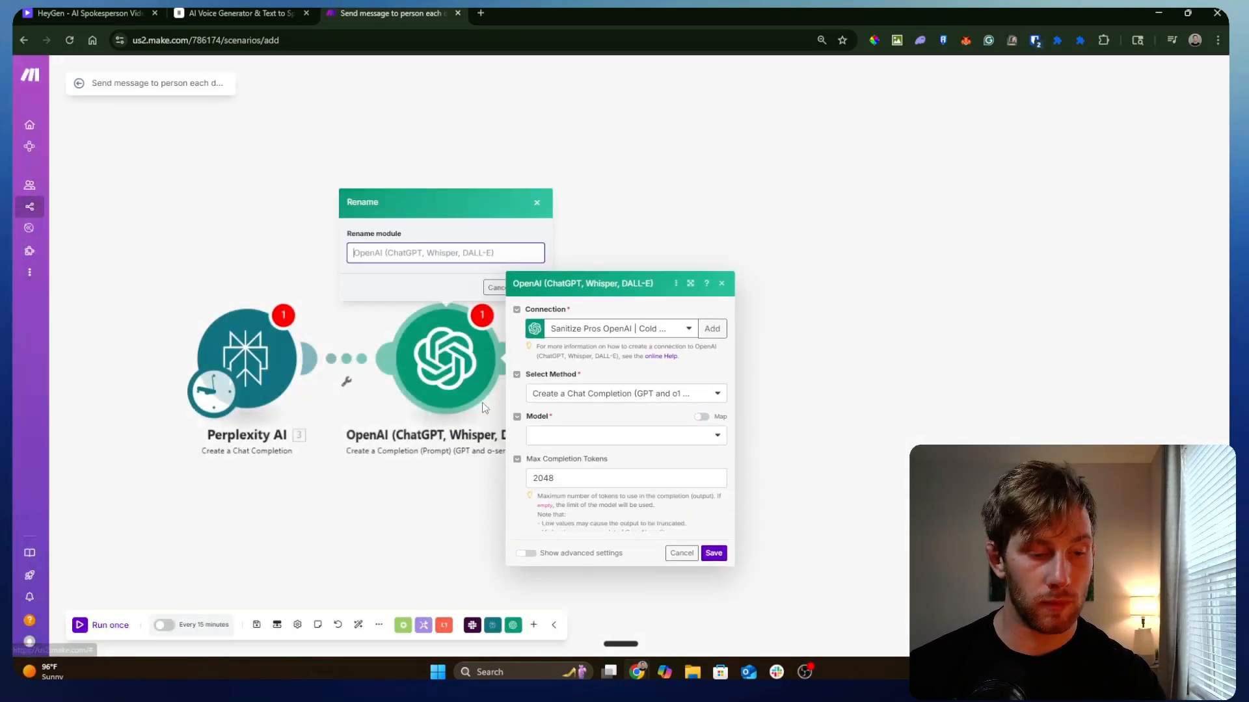
{"action": "type", "text": "Idea organization assis"}
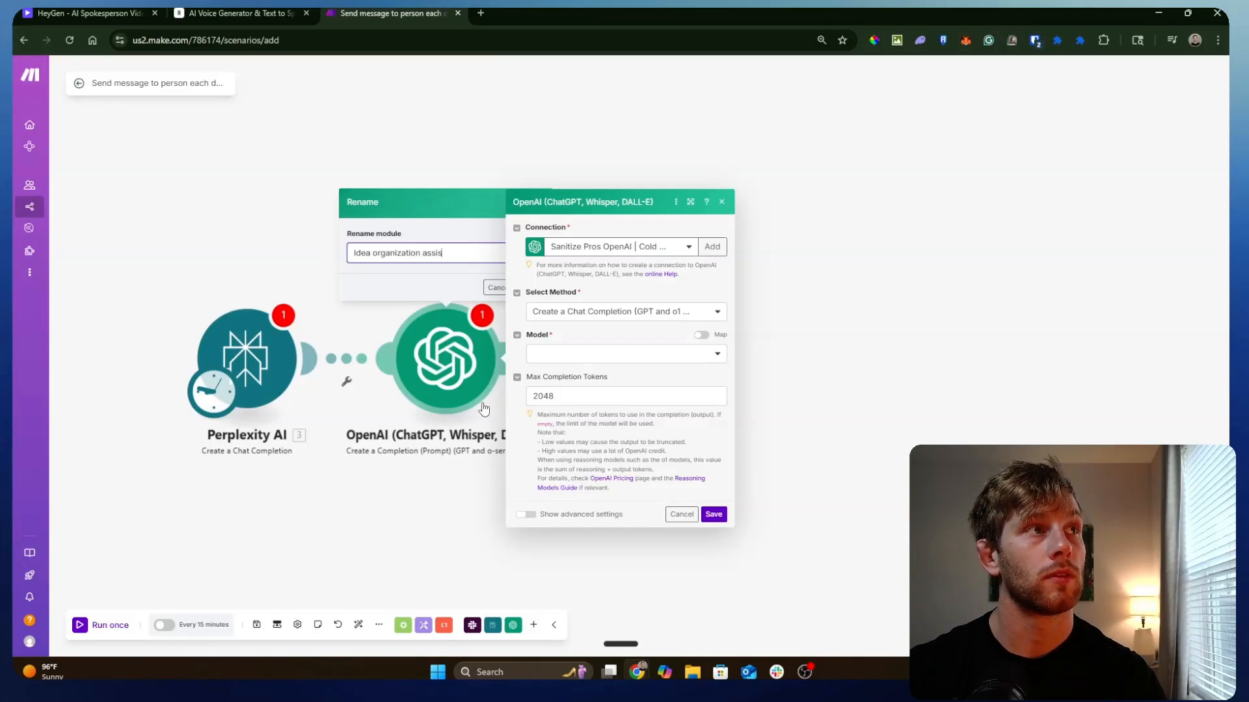
{"action": "type", "text": "t"}
{"action": "key", "text": "Return"}
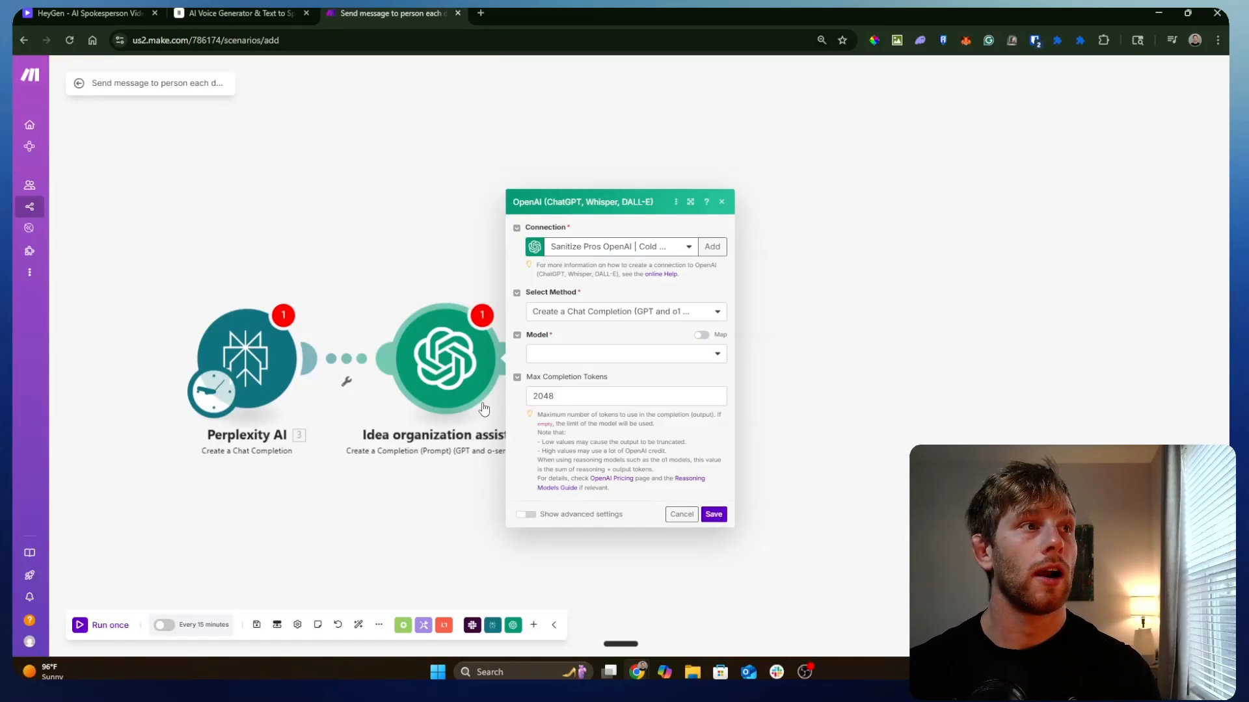
{"action": "left_click", "coordinate": [381, 541]}
{"action": "left_click_drag", "start_coordinate": [174, 373], "coordinate": [157, 310]}
{"action": "left_click_drag", "start_coordinate": [344, 367], "coordinate": [313, 287]}
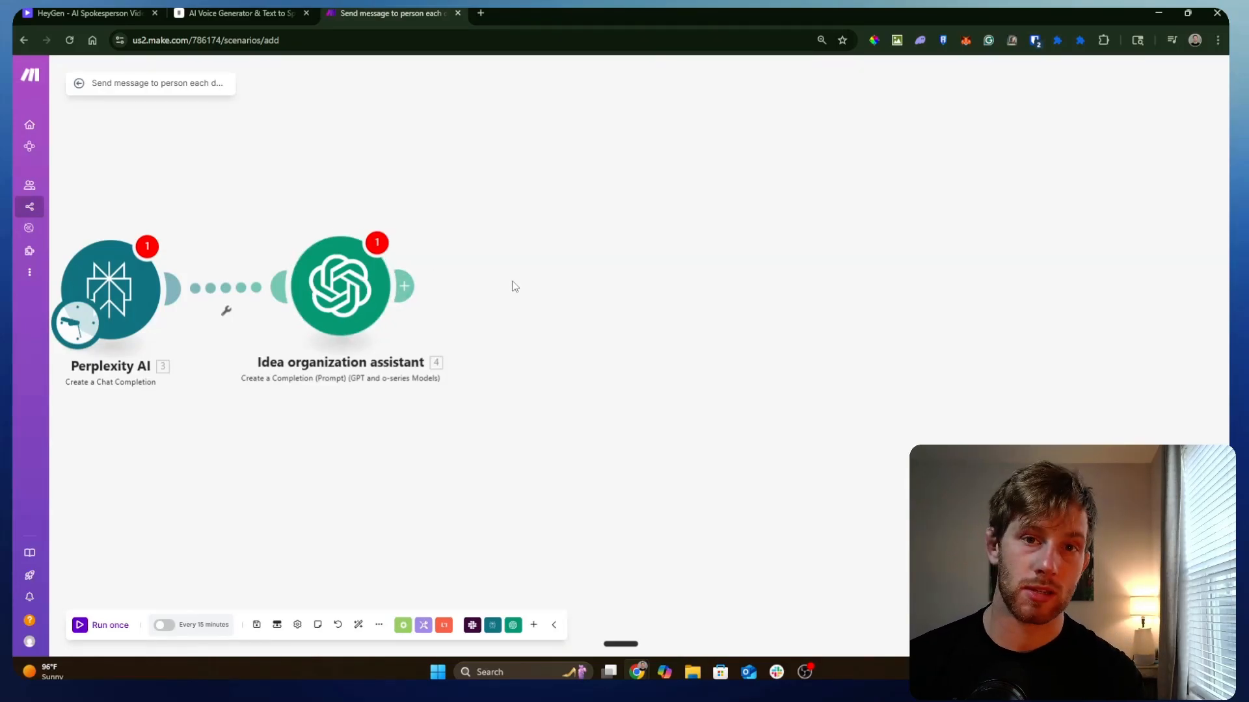
- Add a Slack Create a Message module after the Idea organization assistant module and try to save the scenario
{"action": "left_click", "coordinate": [404, 286]}
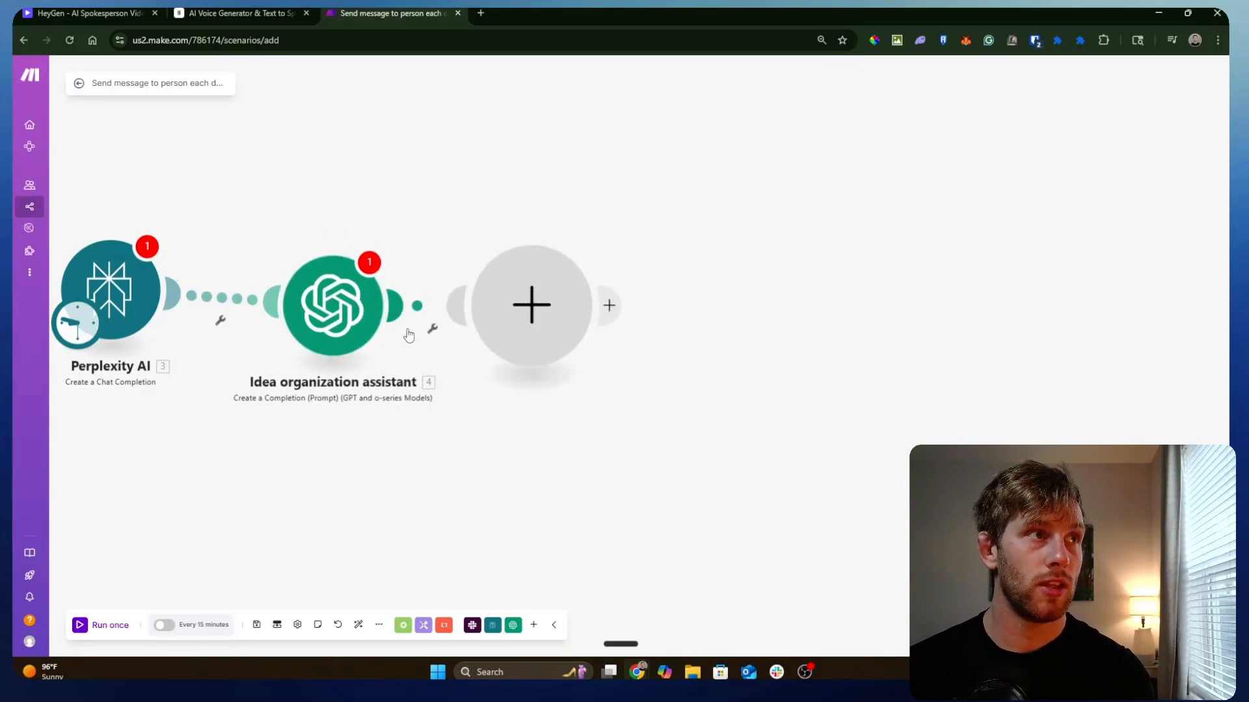
{"action": "left_click", "coordinate": [623, 213]}
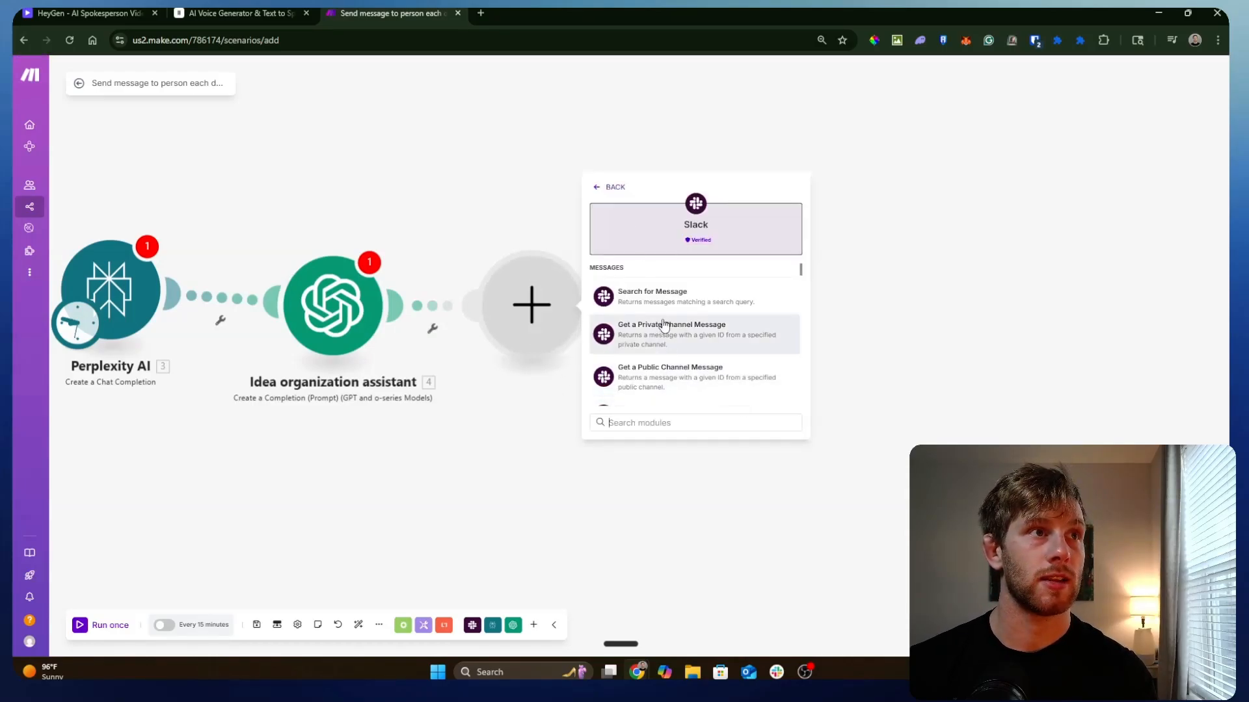
{"action": "scroll", "coordinate": [677, 329], "scroll_direction": "down", "scroll_amount": 5}
{"action": "scroll", "coordinate": [676, 329], "scroll_direction": "up", "scroll_amount": 5}
{"action": "scroll", "coordinate": [680, 331], "scroll_direction": "down", "scroll_amount": 3}
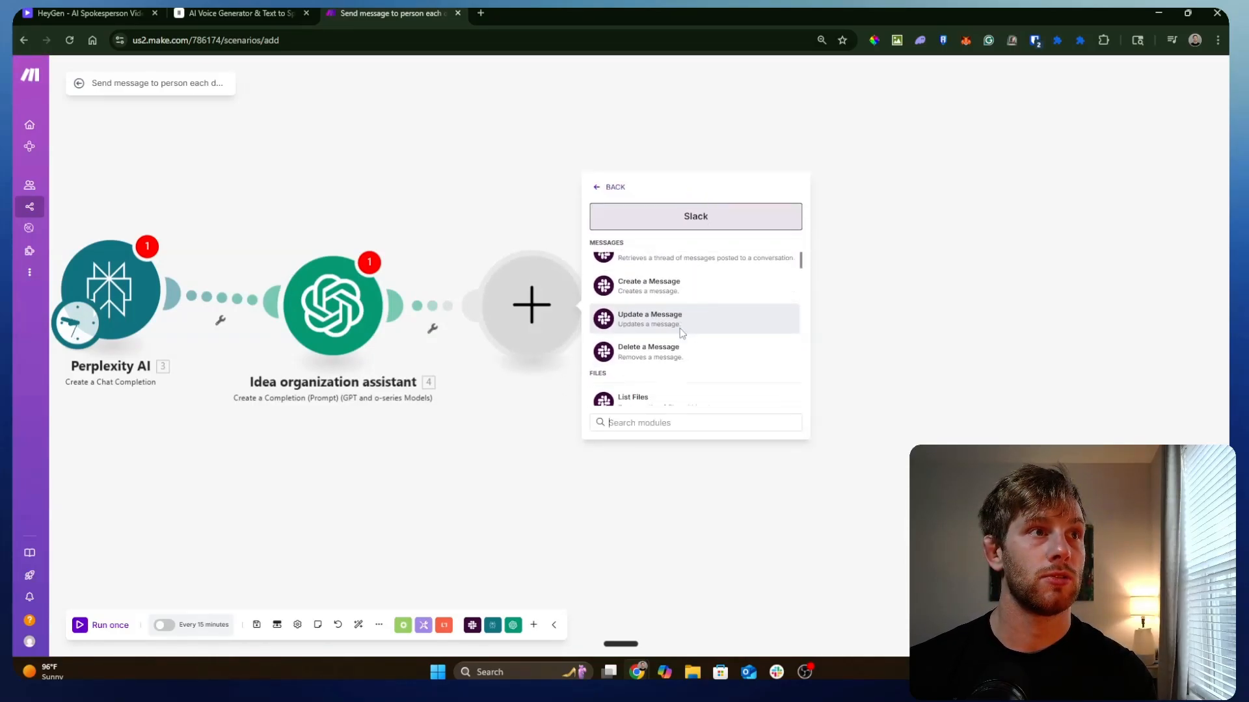
{"action": "scroll", "coordinate": [681, 312], "scroll_direction": "down", "scroll_amount": 1}
{"action": "scroll", "coordinate": [679, 286], "scroll_direction": "up", "scroll_amount": 1}
{"action": "left_click", "coordinate": [683, 294]}
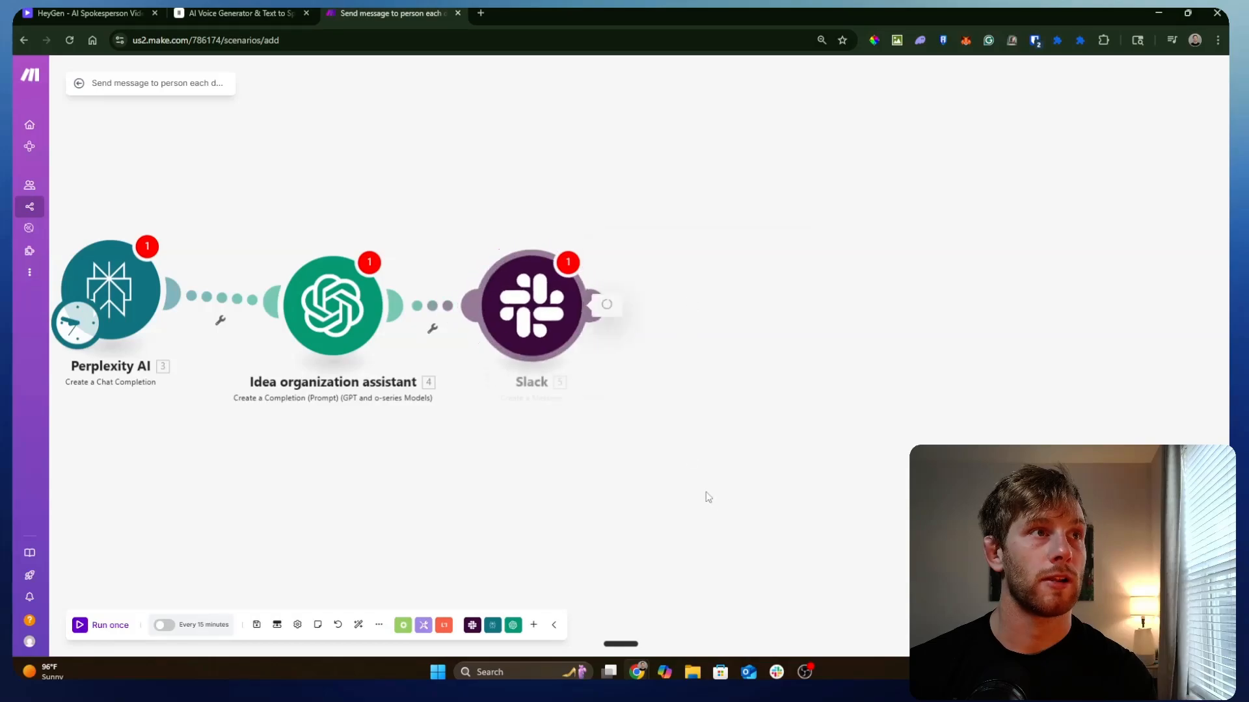
{"action": "left_click", "coordinate": [799, 354]}
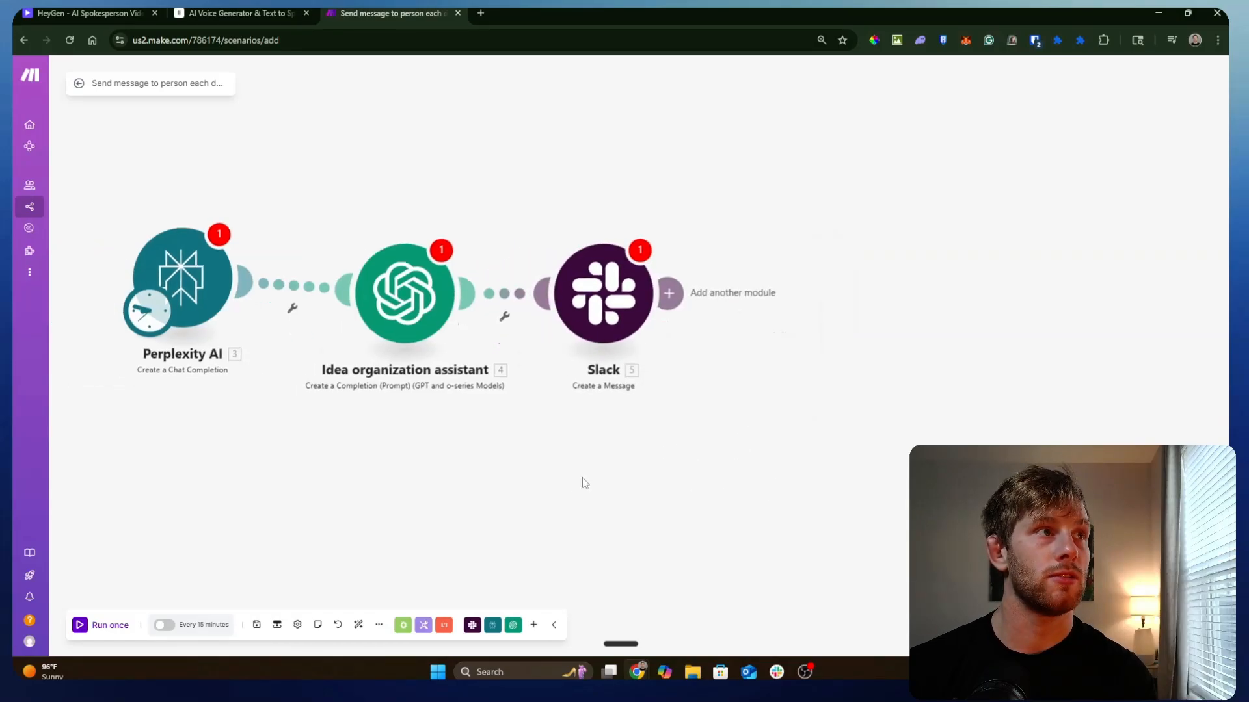
{"action": "left_click", "coordinate": [256, 624]}
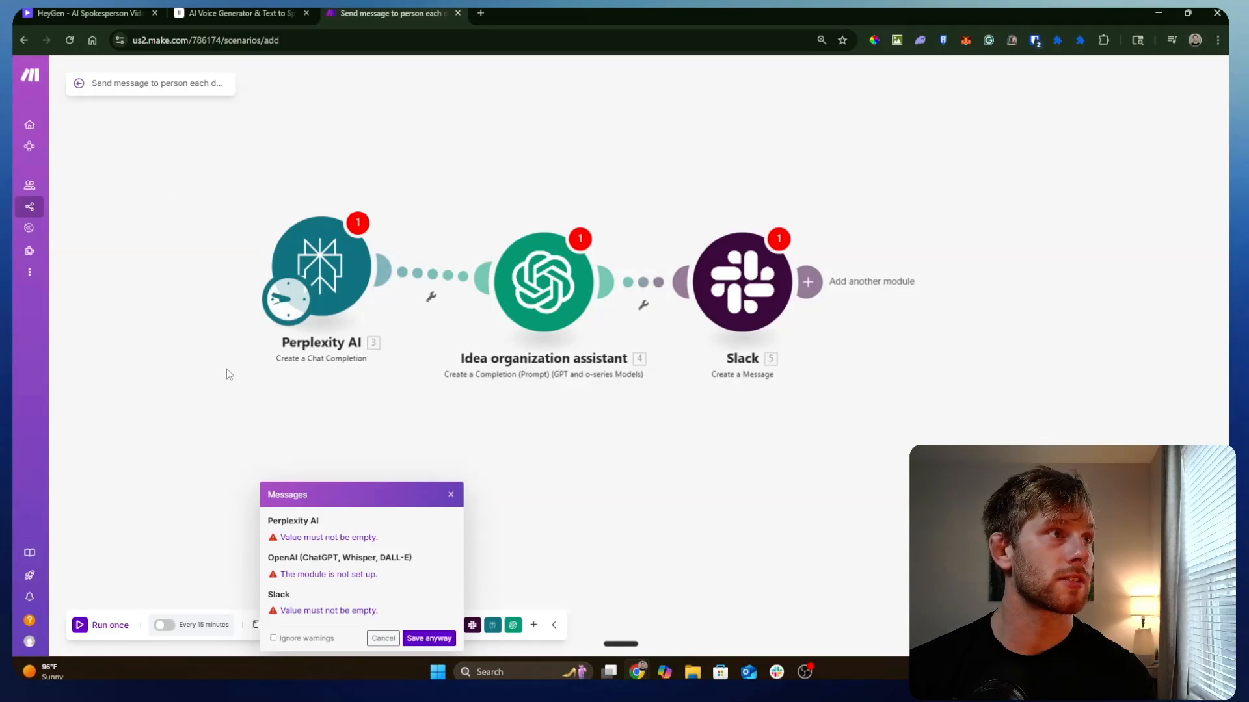
{"action": "left_click", "coordinate": [384, 638]}
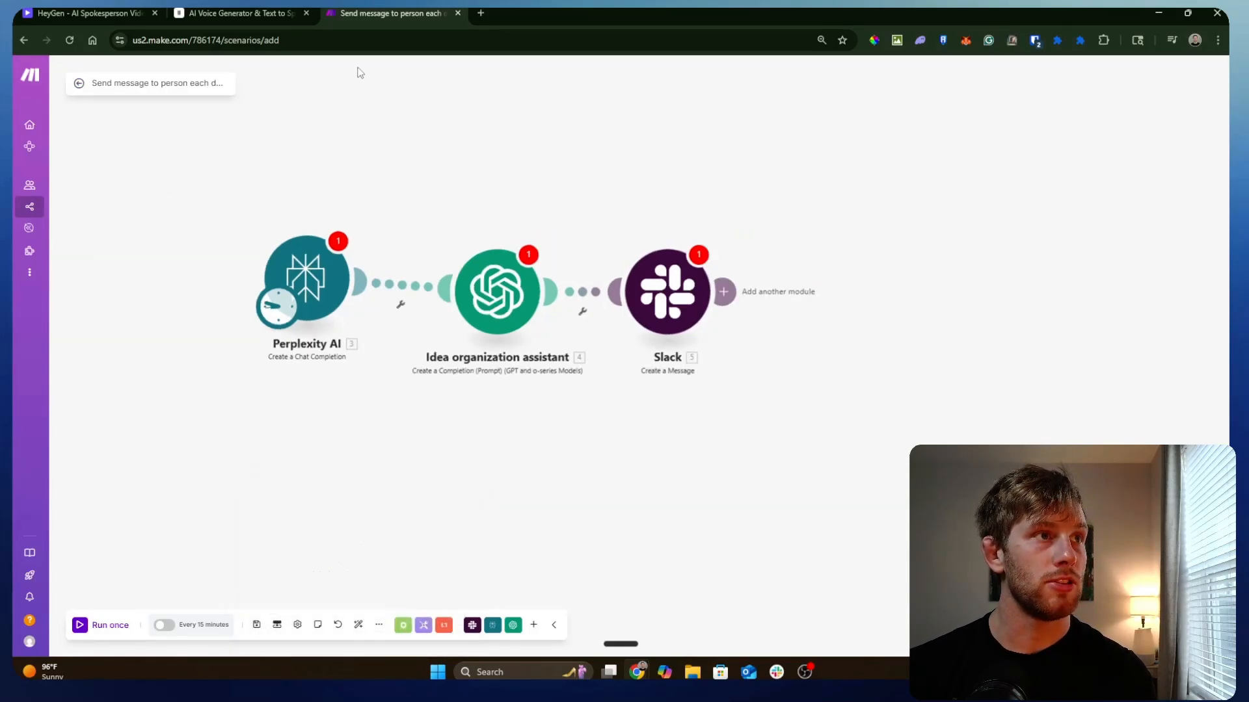
- Replace all three modules with a Slack Watch Private Channel Messages trigger as the scenario's first module
{"action": "left_click_drag", "start_coordinate": [273, 172], "coordinate": [848, 435]}
{"action": "key", "text": "Delete"}
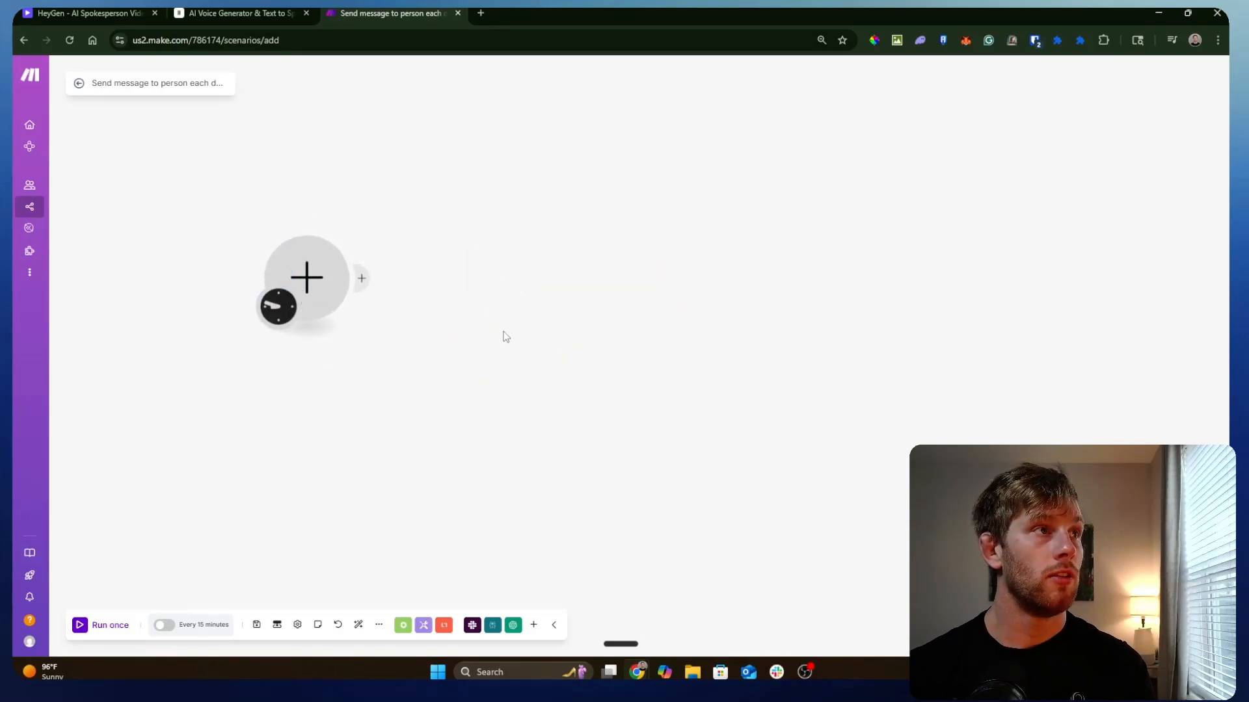
{"action": "left_click", "coordinate": [297, 267]}
{"action": "left_click", "coordinate": [412, 188]}
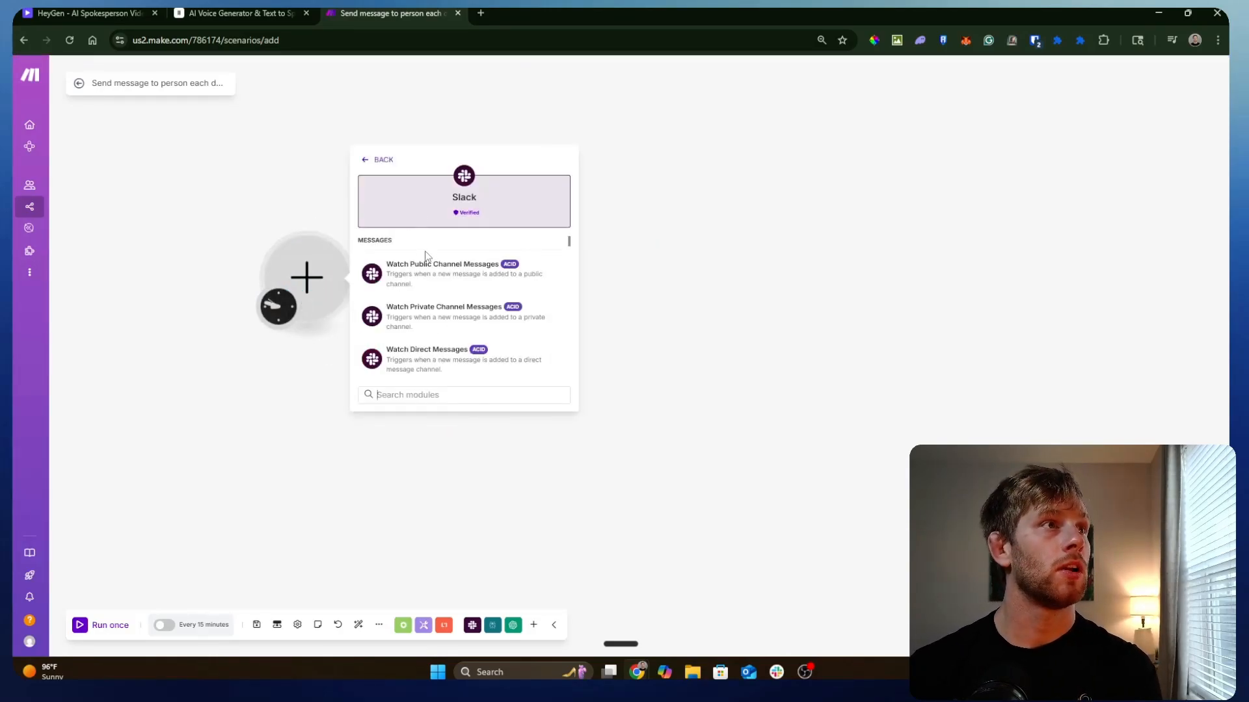
{"action": "left_click", "coordinate": [420, 329]}
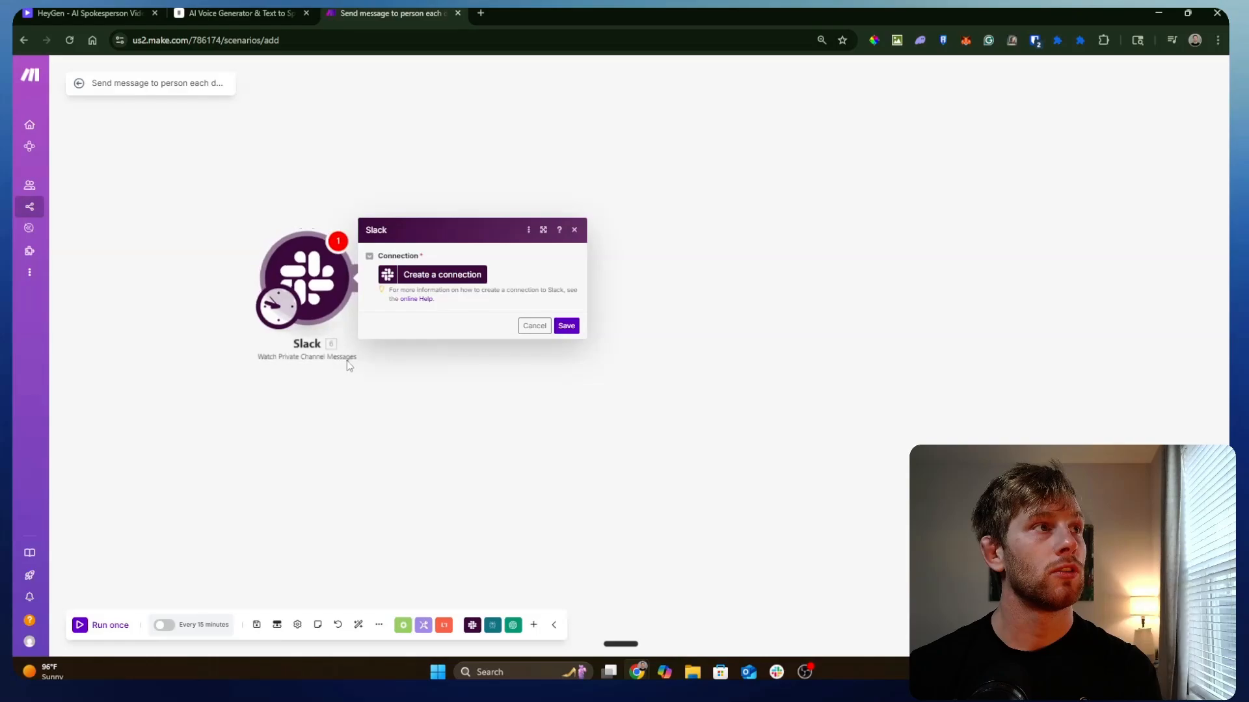
{"action": "left_click", "coordinate": [487, 419]}
{"action": "left_click", "coordinate": [290, 287]}
{"action": "left_click", "coordinate": [381, 415]}
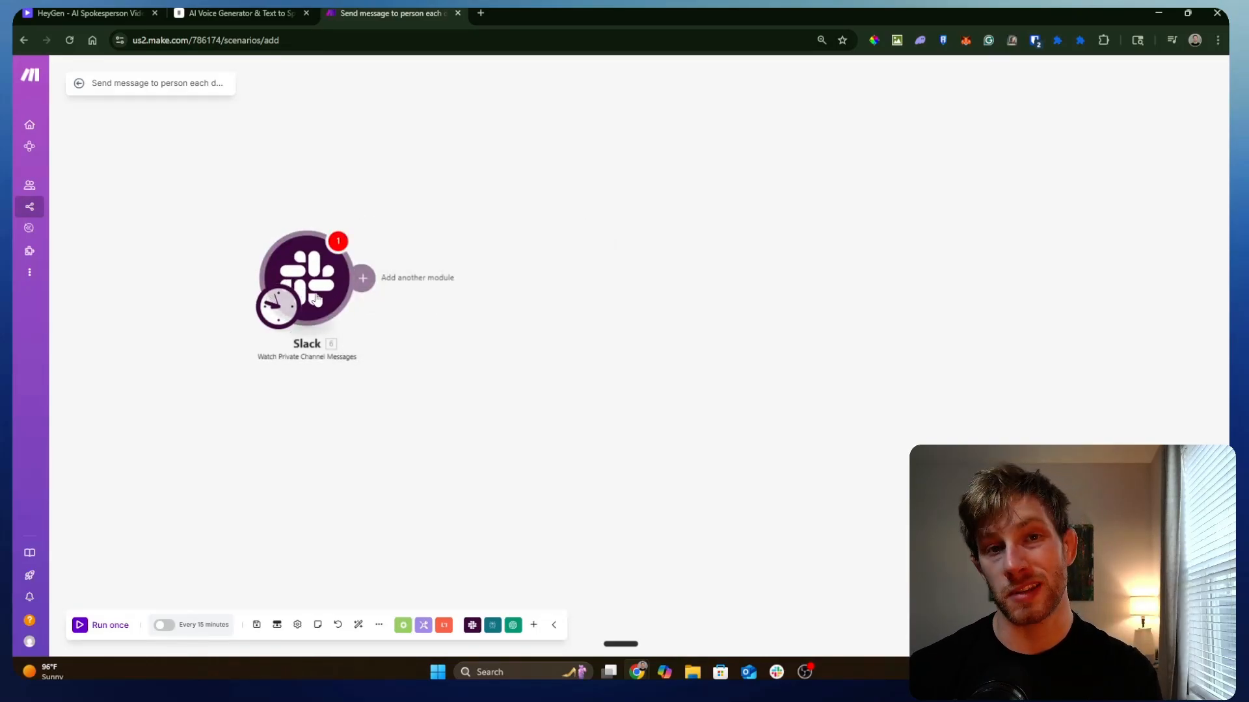
- Add an OpenAI Create a Completion (Prompt) module after the Slack trigger
{"action": "left_click", "coordinate": [362, 277]}
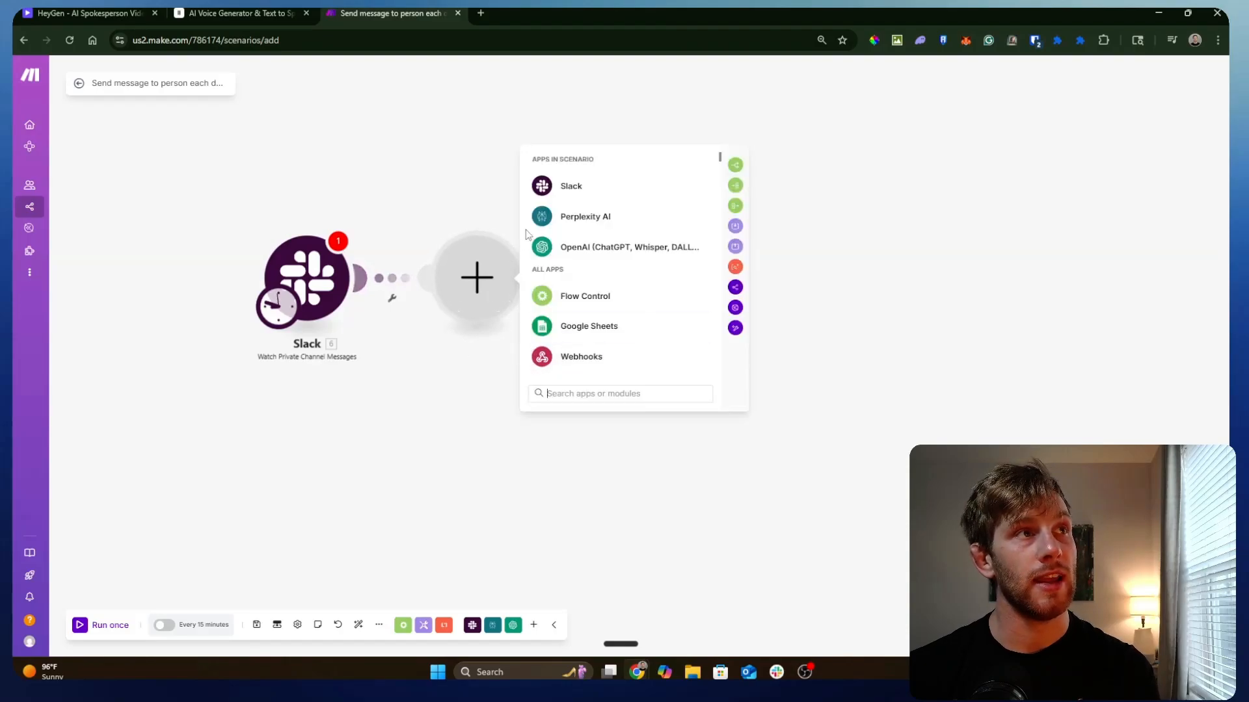
{"action": "left_click", "coordinate": [563, 254]}
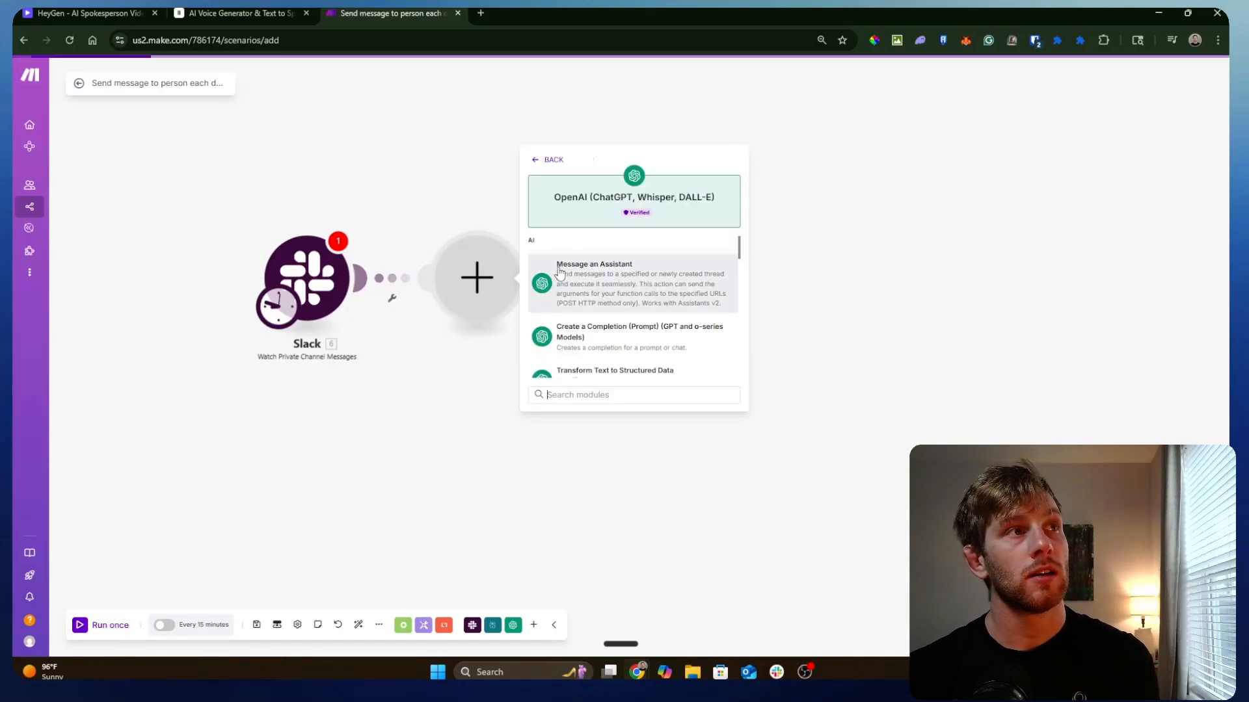
{"action": "left_click", "coordinate": [586, 328]}
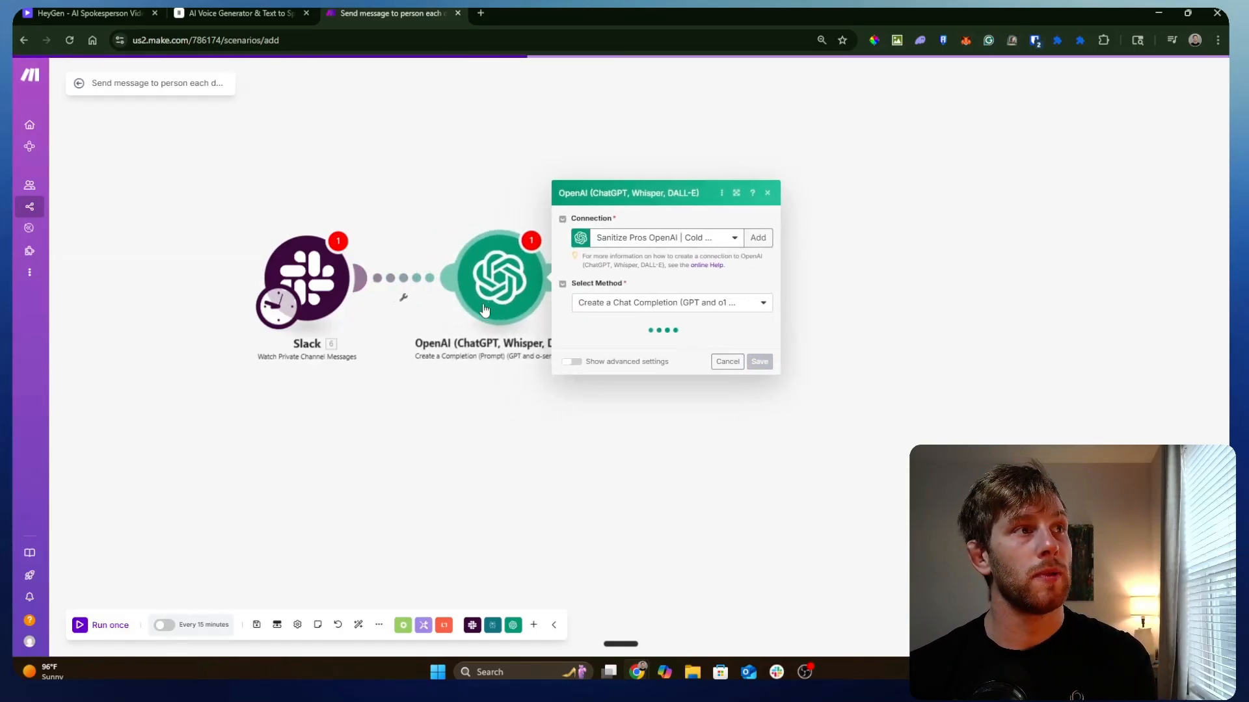
- Rename the OpenAI module as Accepts Idea and Does deeper research
{"action": "right_click", "coordinate": [499, 289]}
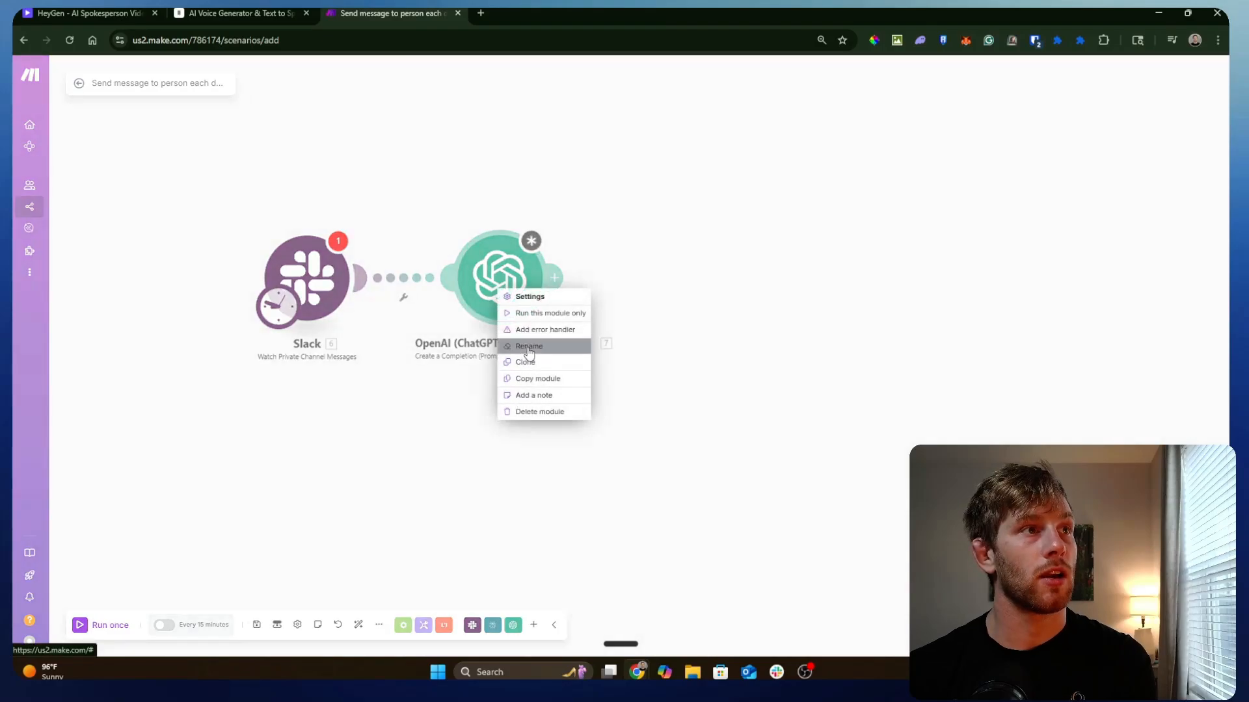
{"action": "left_click", "coordinate": [528, 349]}
{"action": "type", "text": "g"}
{"action": "key", "text": "BackSpace"}
{"action": "type", "text": "Accepts IDe"}
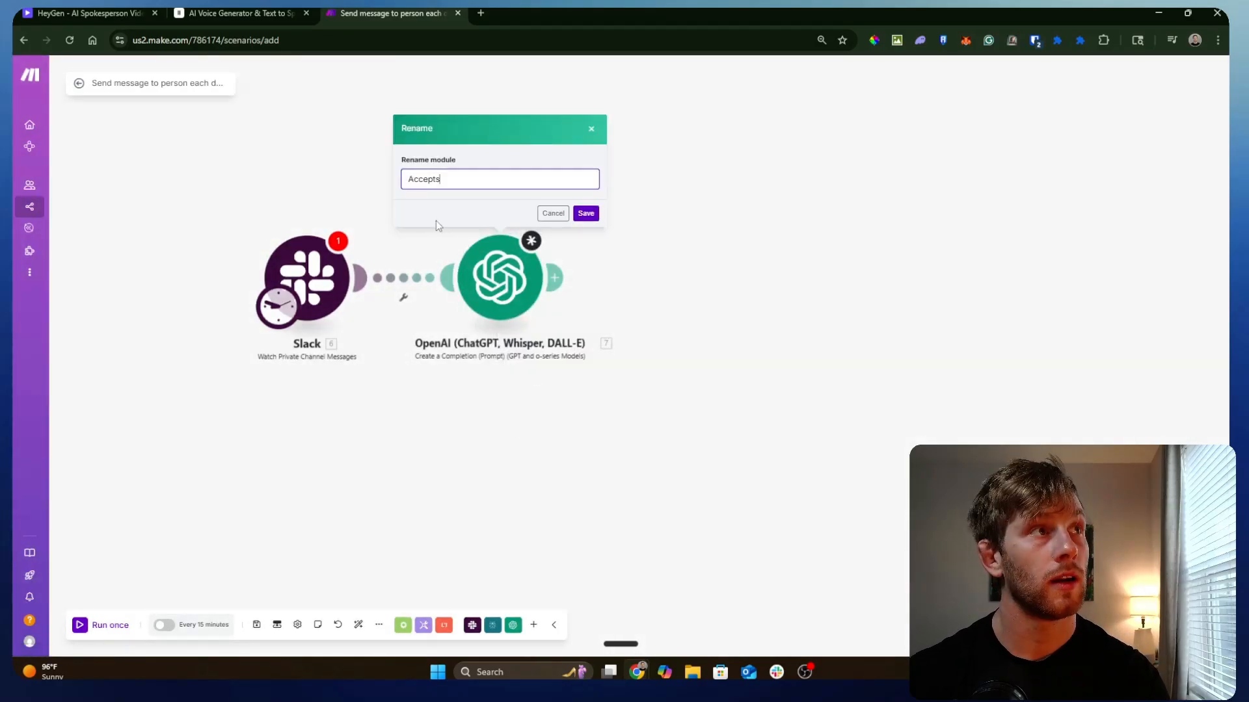
{"action": "type", "text": "a"}
{"action": "key", "text": "BackSpace"}
{"action": "key", "text": "BackSpace"}
{"action": "key", "text": "BackSpace"}
{"action": "type", "text": "dea and"}
{"action": "type", "text": "Generates"}
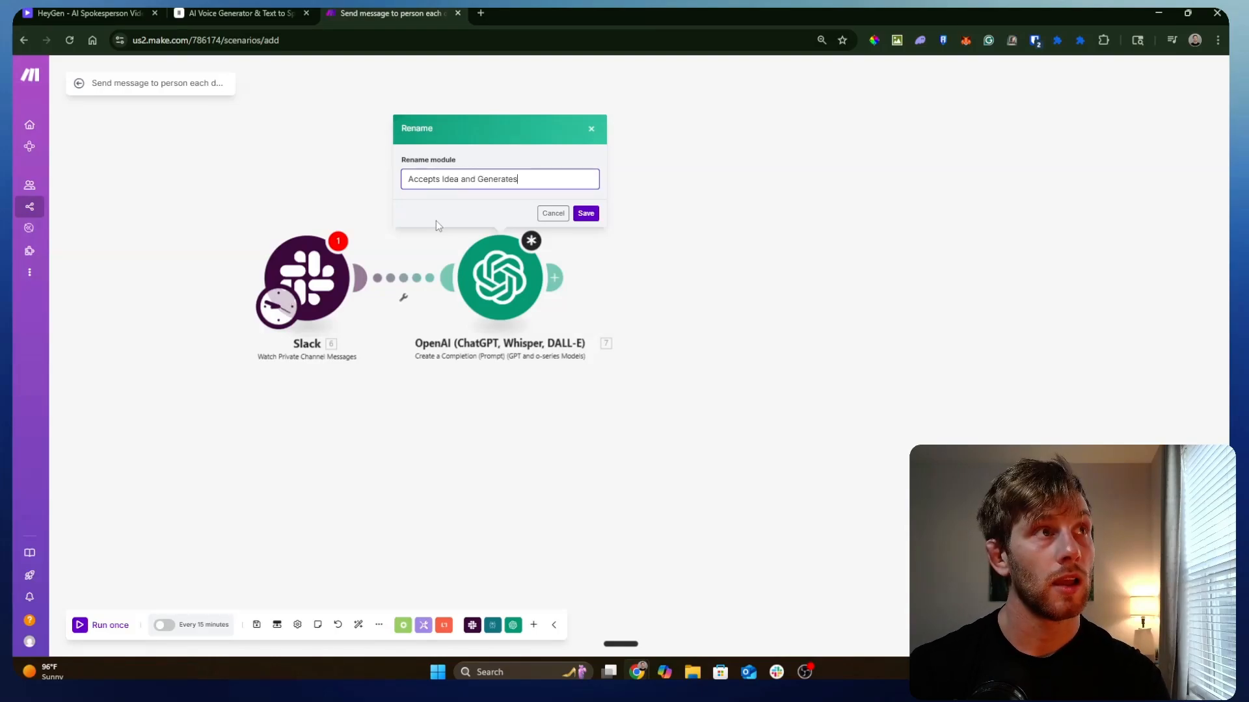
{"action": "key", "text": "BackSpace"}
{"action": "key", "text": "ctrl+BackSpace"}
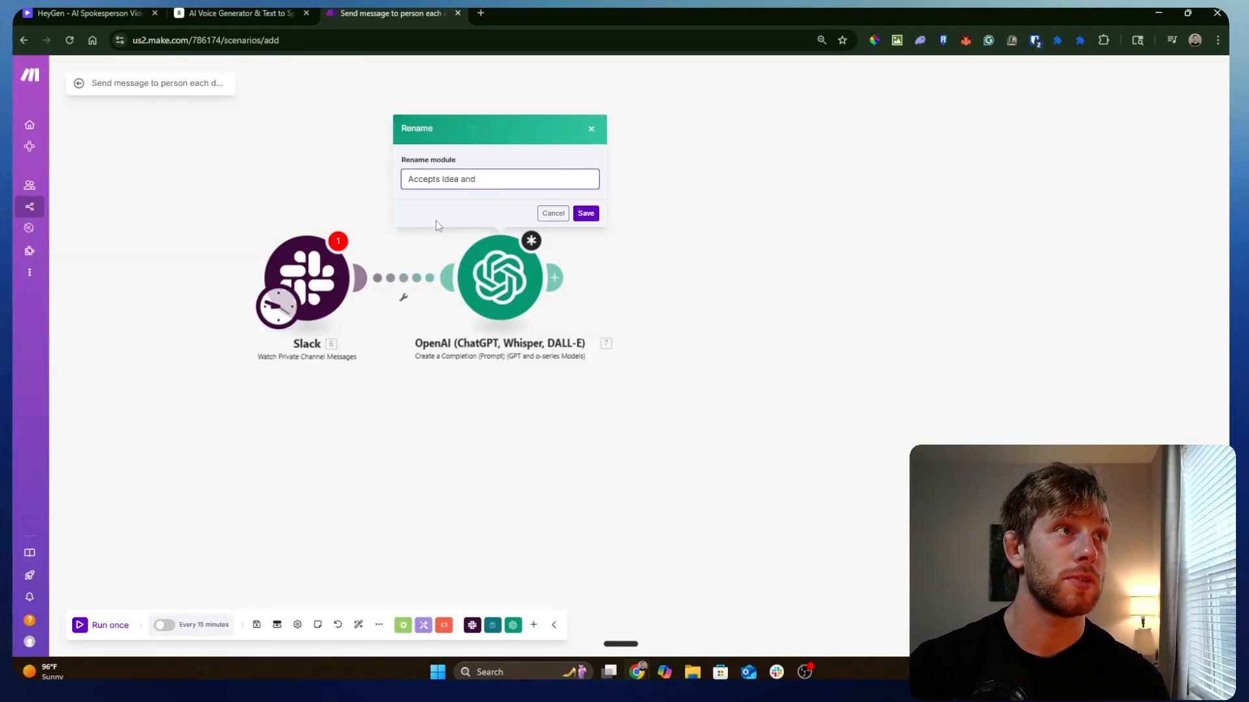
{"action": "type", "text": "Does deper research"}
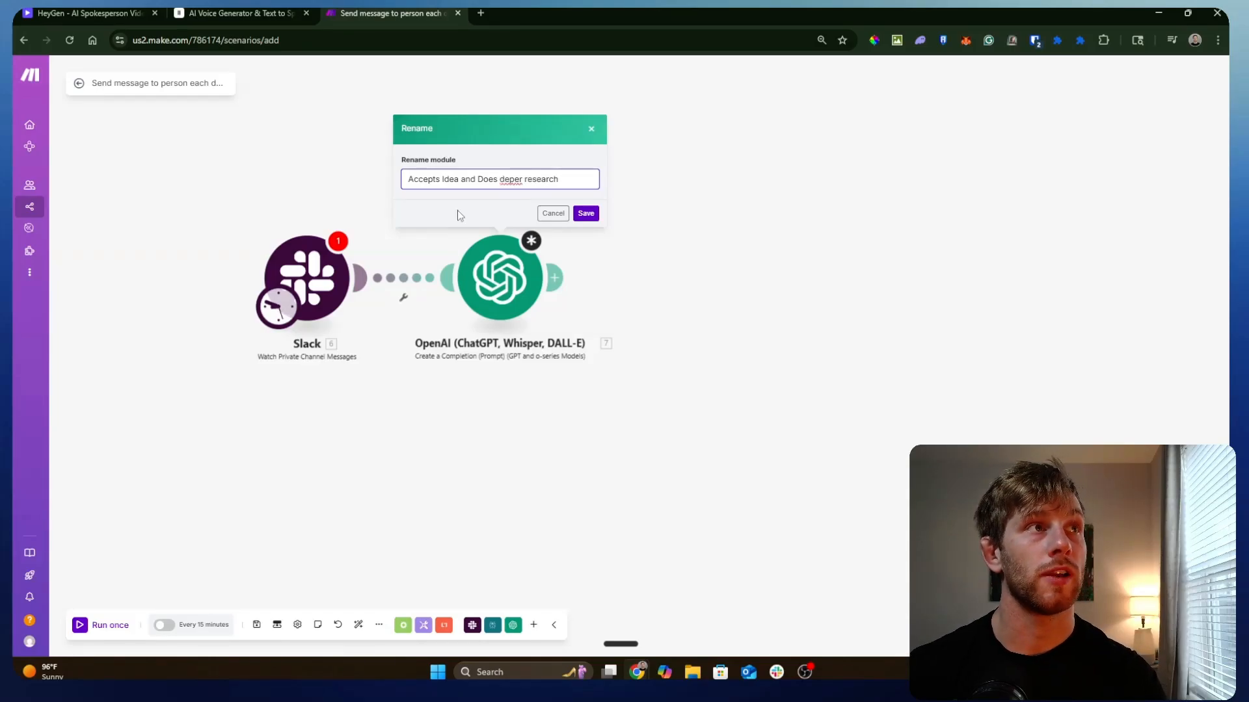
{"action": "left_click", "coordinate": [511, 180]}
{"action": "type", "text": "w"}
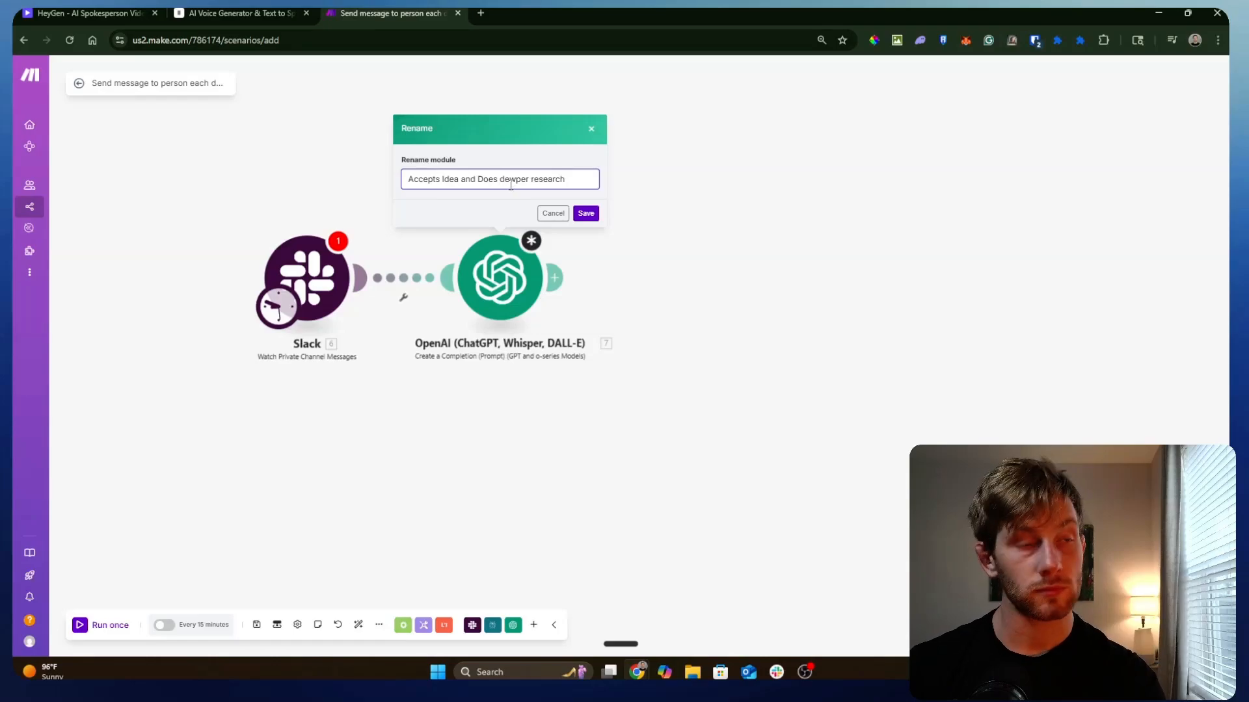
{"action": "key", "text": "BackSpace"}
{"action": "type", "text": "e"}
{"action": "left_click", "coordinate": [586, 214]}
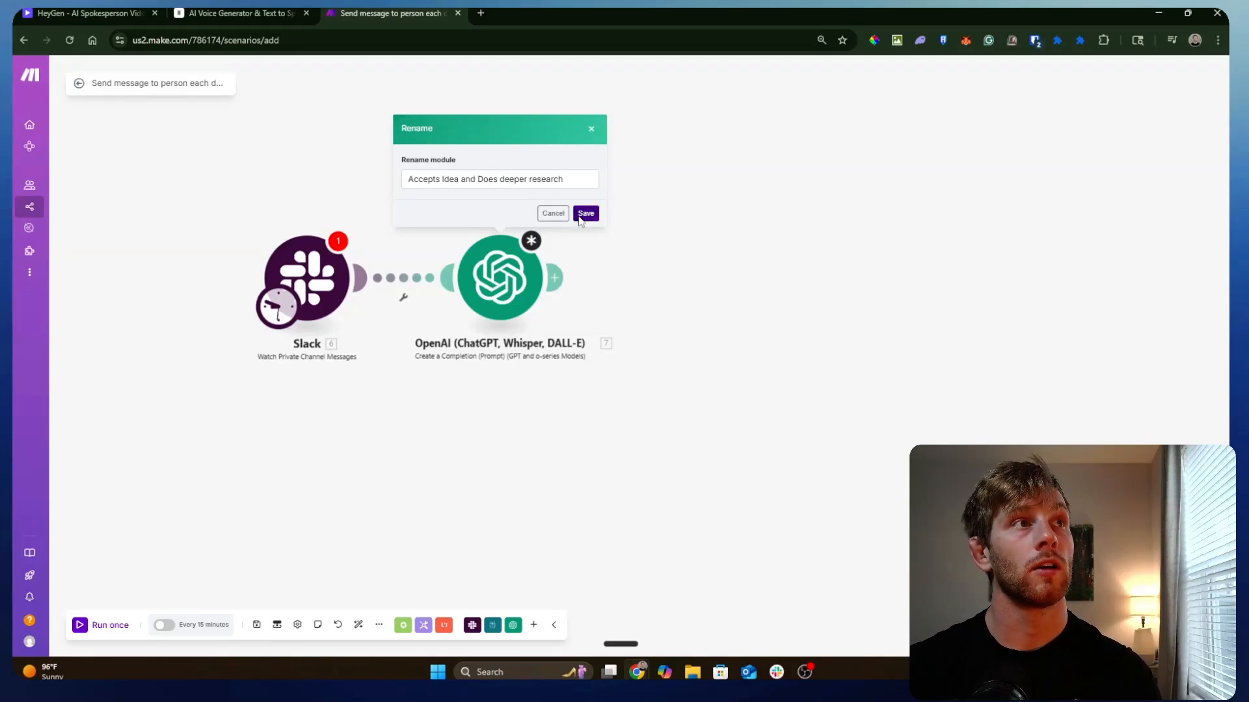
- Clone the Accepts Idea and Does deeper research module and connect the copy directly after the original
{"action": "right_click", "coordinate": [500, 277]}
{"action": "left_click", "coordinate": [547, 346]}
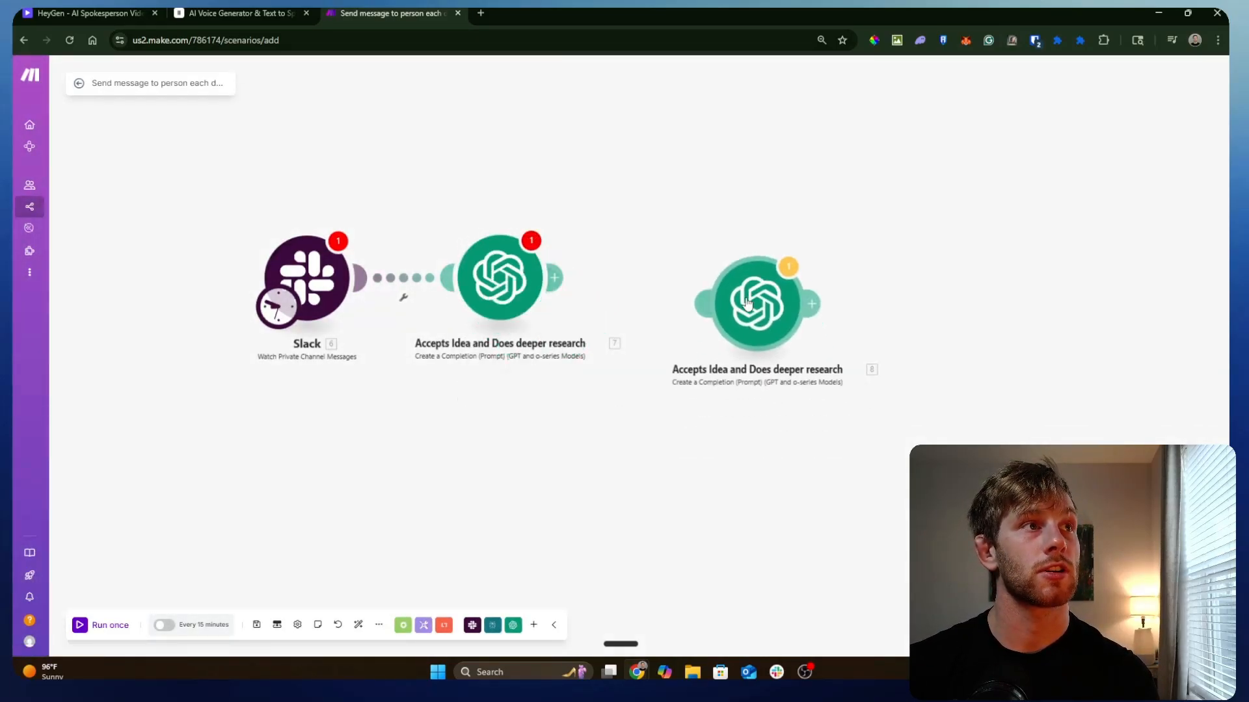
{"action": "right_click", "coordinate": [636, 284]}
{"action": "left_click", "coordinate": [882, 285]}
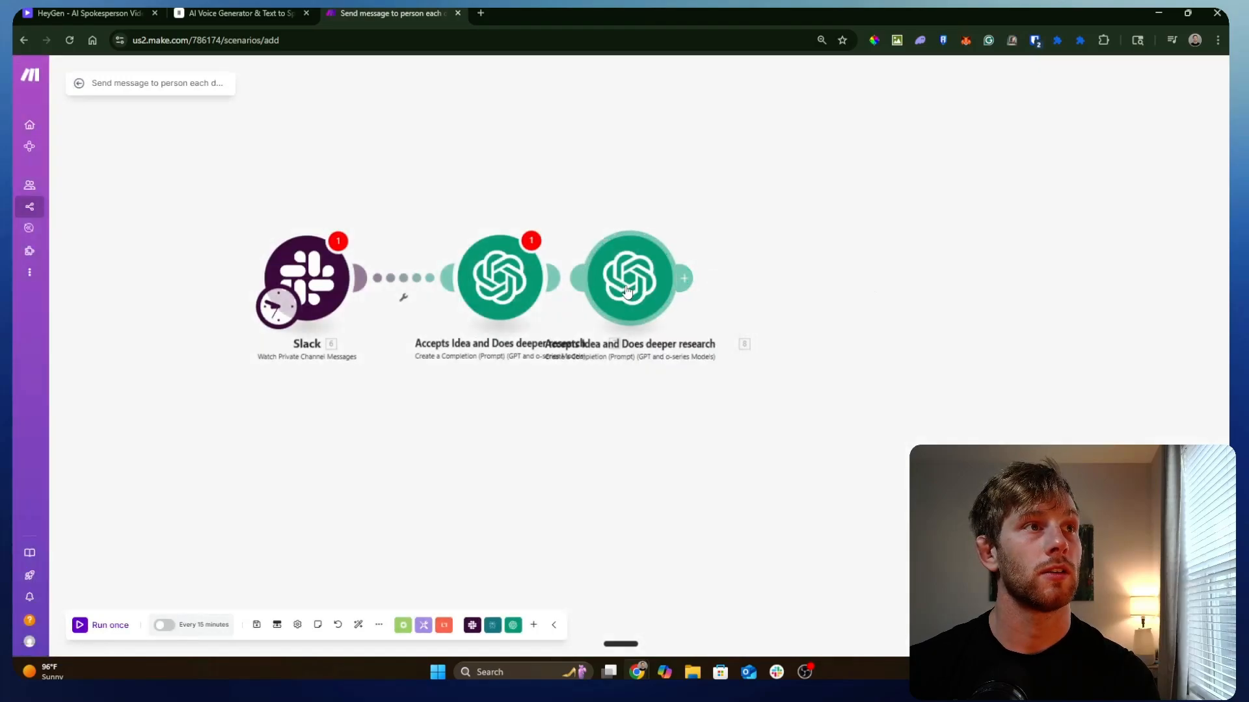
{"action": "left_click_drag", "start_coordinate": [634, 285], "coordinate": [692, 285]}
{"action": "right_click", "coordinate": [694, 290]}
{"action": "left_click", "coordinate": [723, 358]}
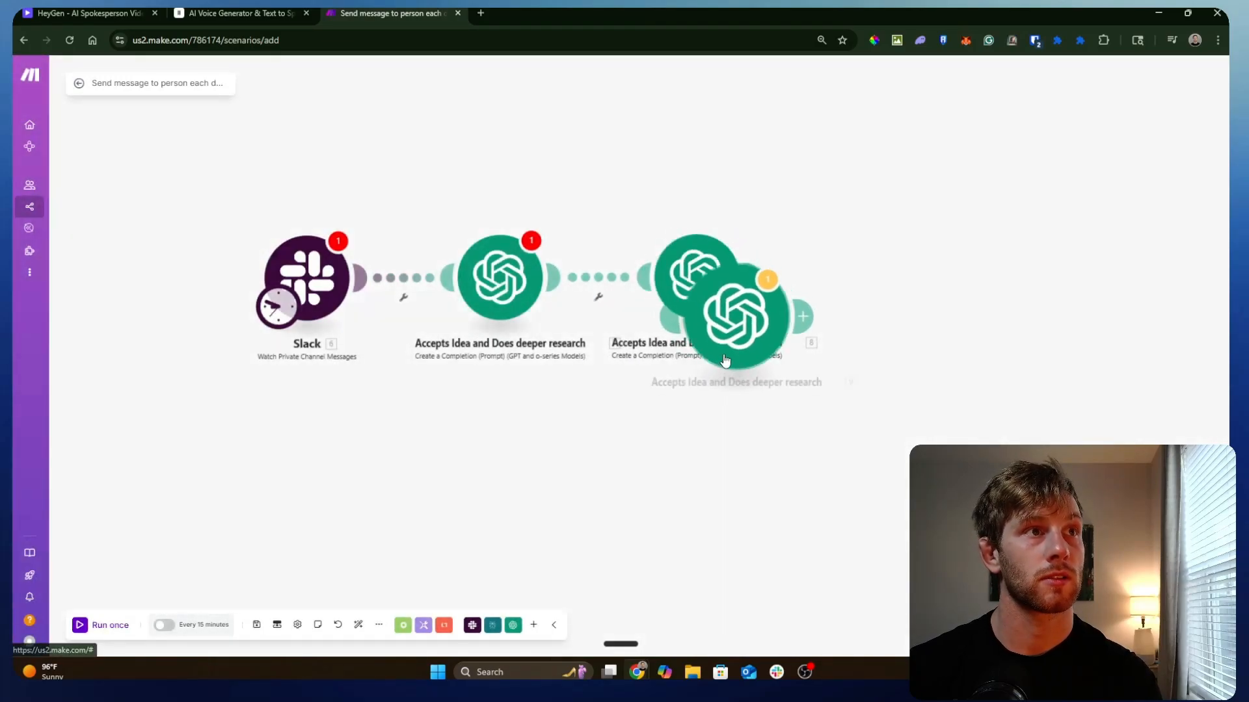
{"action": "left_click_drag", "start_coordinate": [801, 344], "coordinate": [852, 329]}
{"action": "right_click", "coordinate": [853, 327]}
{"action": "left_click", "coordinate": [877, 453]}
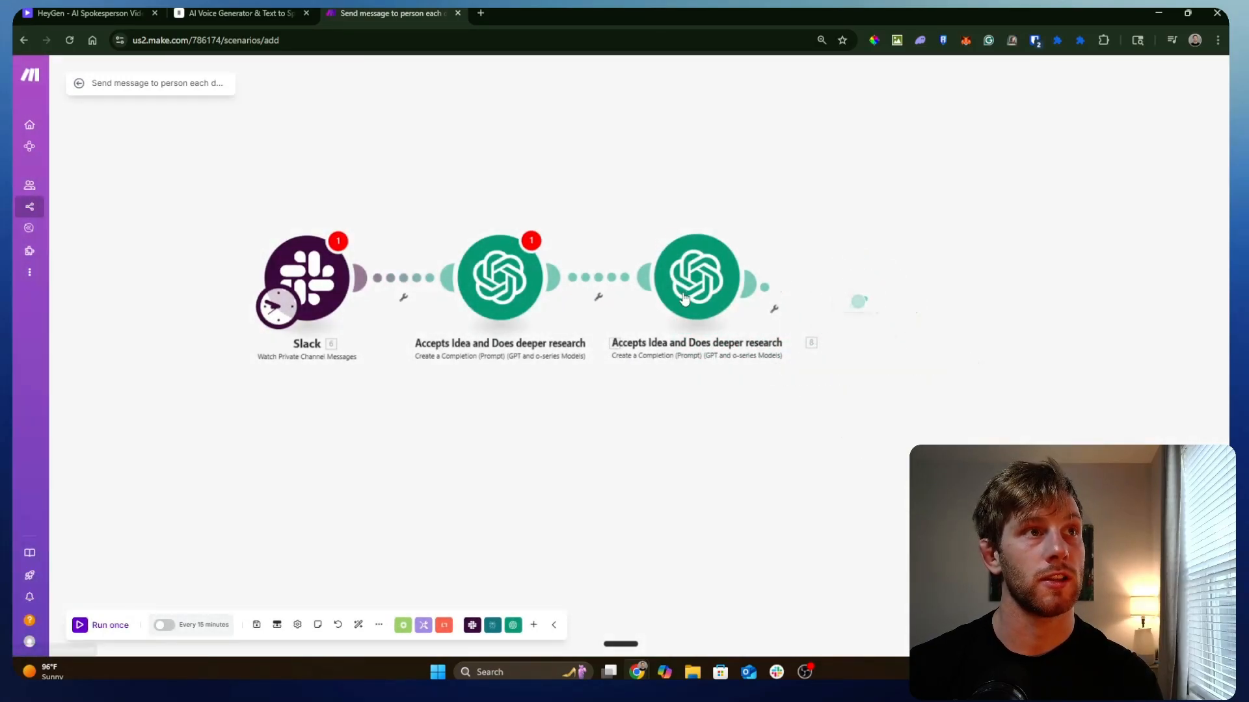
- Rename the cloned OpenAI module as Generates script
{"action": "right_click", "coordinate": [683, 291]}
{"action": "left_click", "coordinate": [712, 349]}
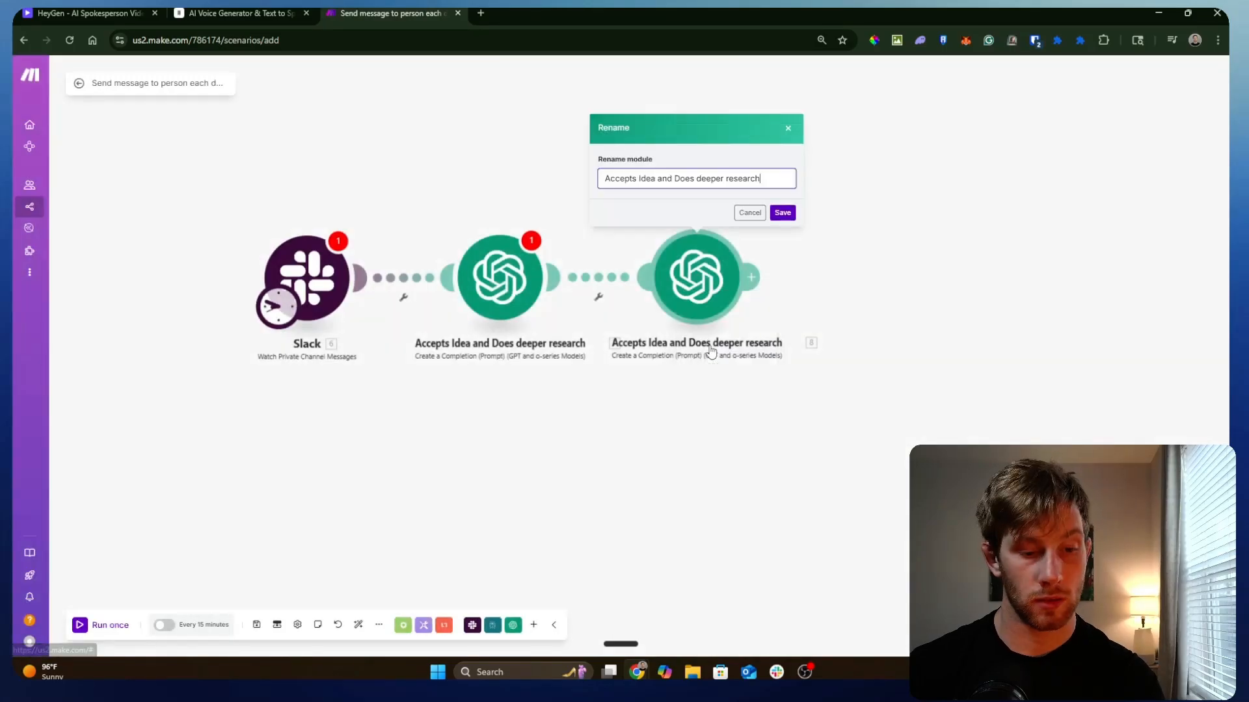
{"action": "key", "text": "ctrl+a"}
{"action": "type", "text": "Gener"}
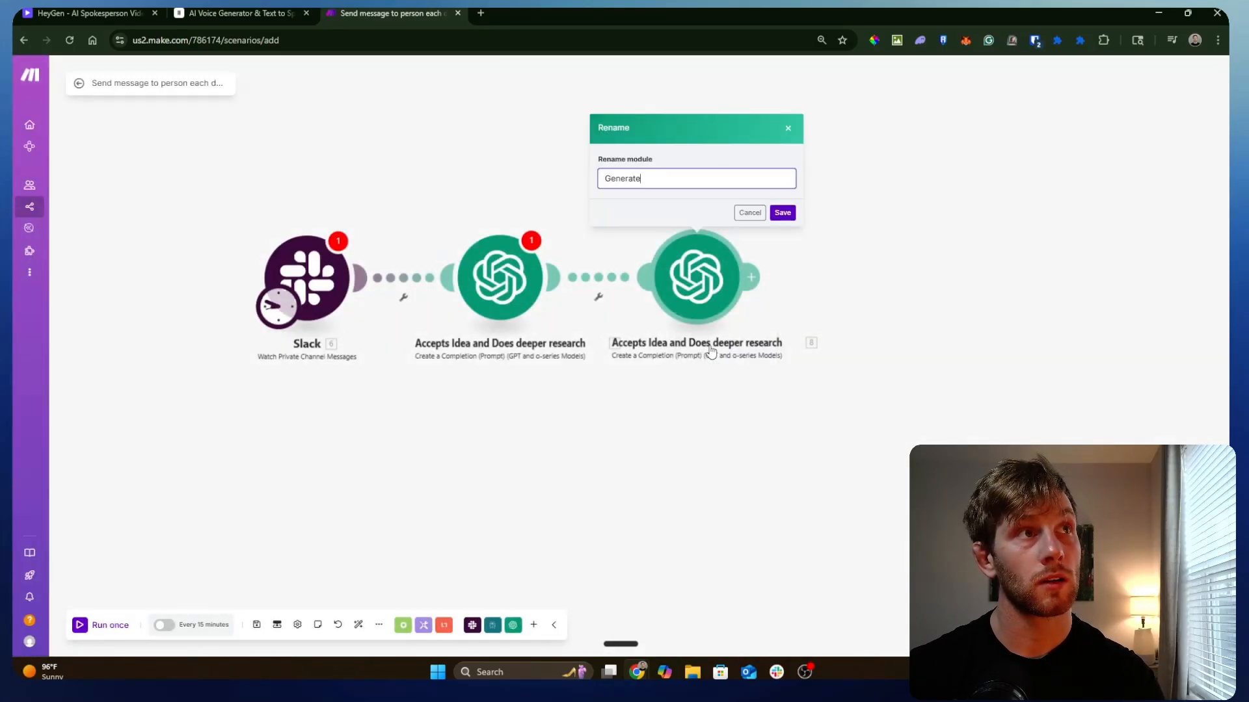
{"action": "type", "text": "ates script"}
{"action": "key", "text": "Return"}
- Add a HeyGen Create an Avatar Video module after the Generates script module, leaving its connection unconfigured
{"action": "left_click_drag", "start_coordinate": [846, 506], "coordinate": [556, 504]}
{"action": "left_click", "coordinate": [470, 278]}
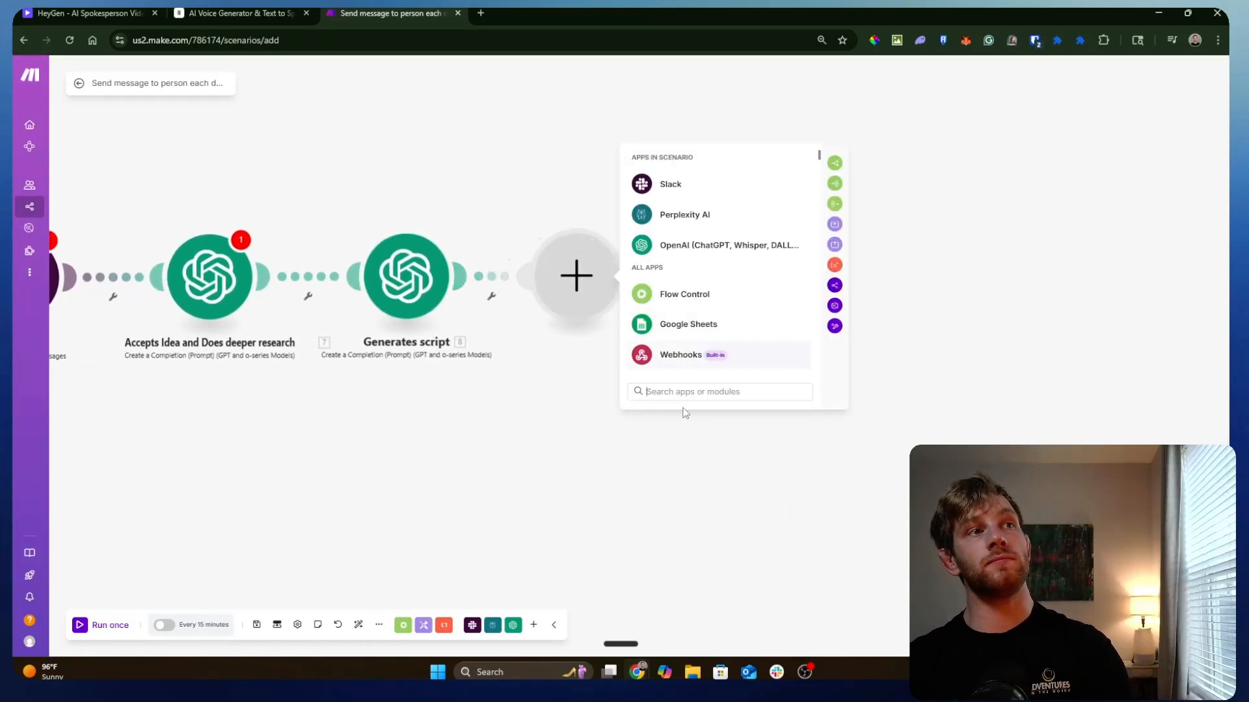
{"action": "type", "text": "hey"}
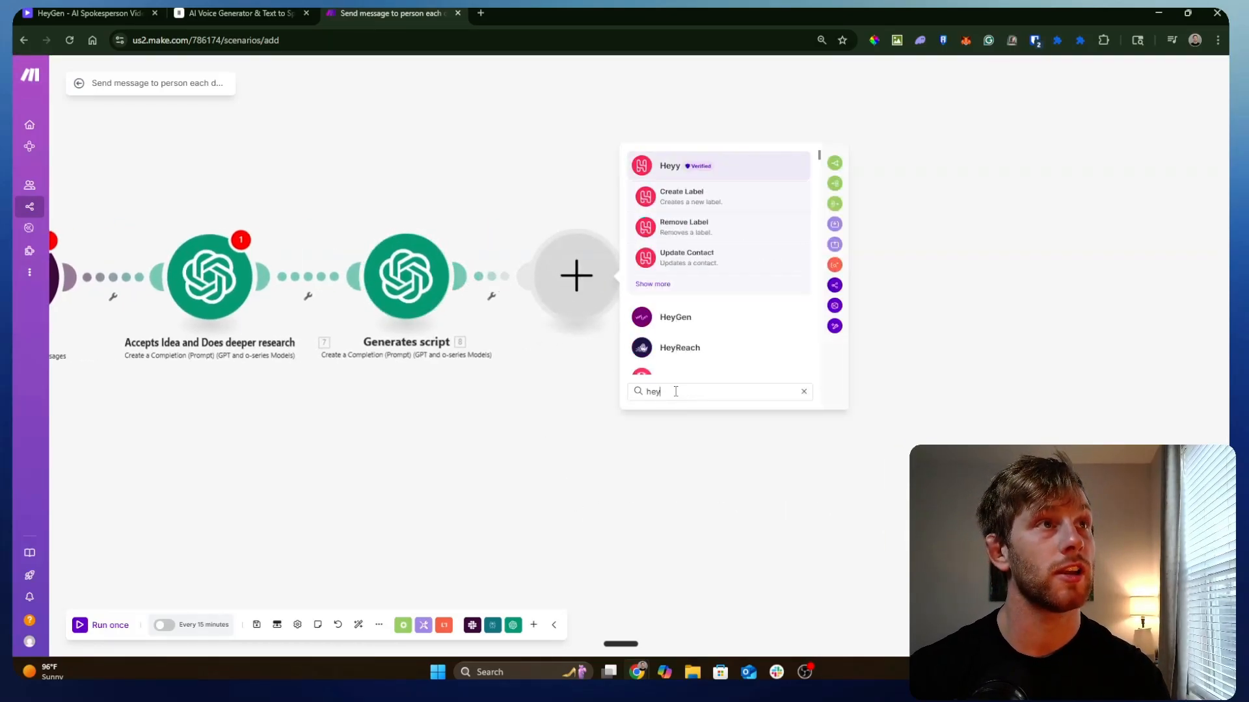
{"action": "left_click", "coordinate": [675, 317]}
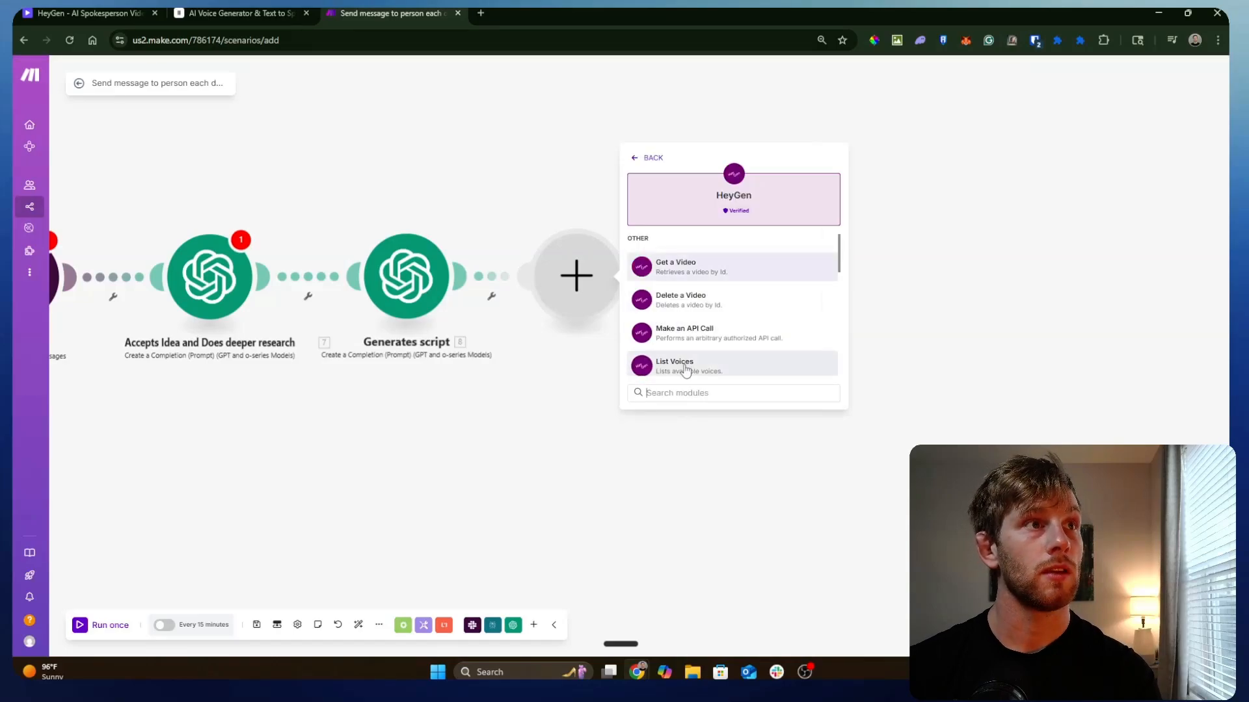
{"action": "scroll", "coordinate": [715, 286], "scroll_direction": "down", "scroll_amount": 2}
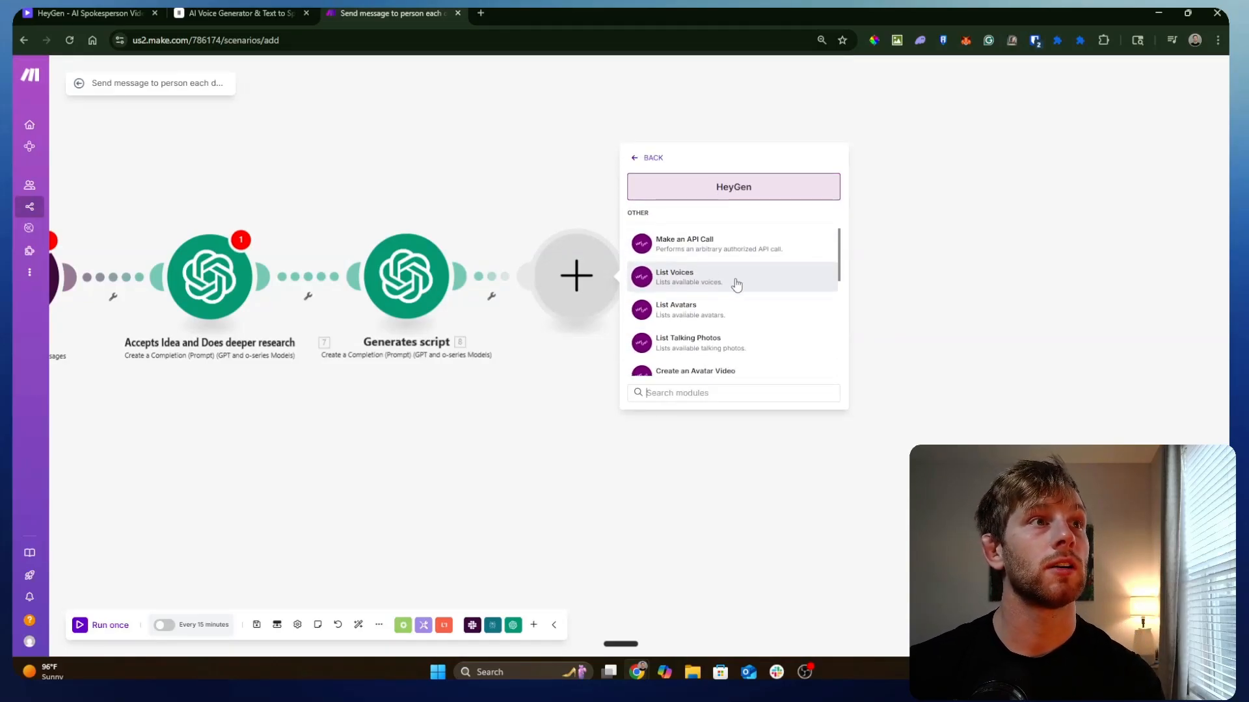
{"action": "scroll", "coordinate": [741, 281], "scroll_direction": "down", "scroll_amount": 3}
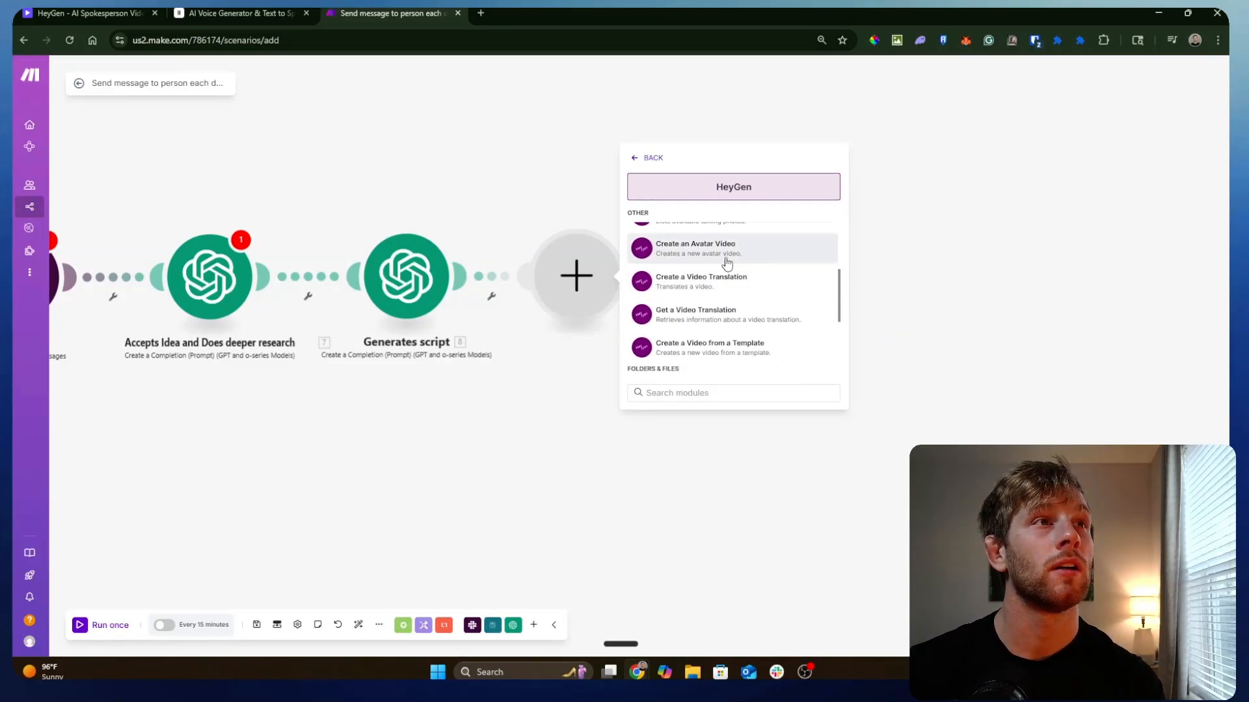
{"action": "left_click", "coordinate": [699, 262]}
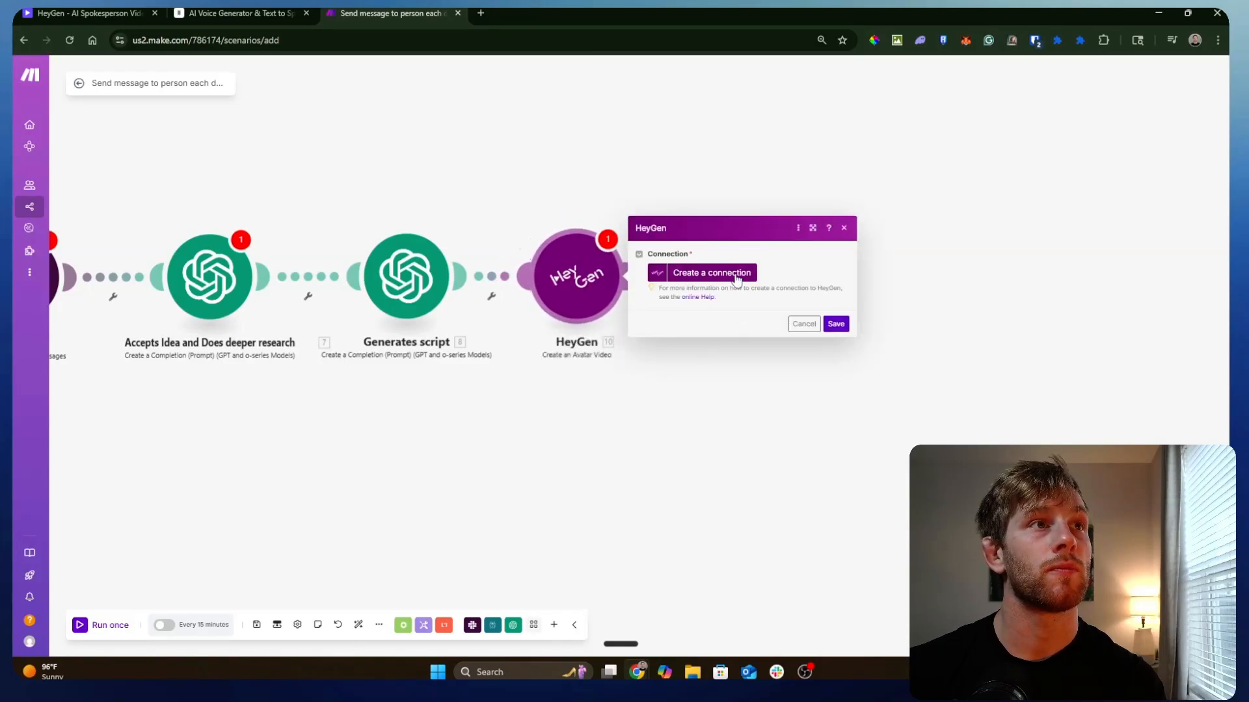
{"action": "left_click", "coordinate": [669, 507]}
- Add a HeyGen Get a Video module after the Create an Avatar Video module
{"action": "left_click_drag", "start_coordinate": [575, 295], "coordinate": [609, 297]}
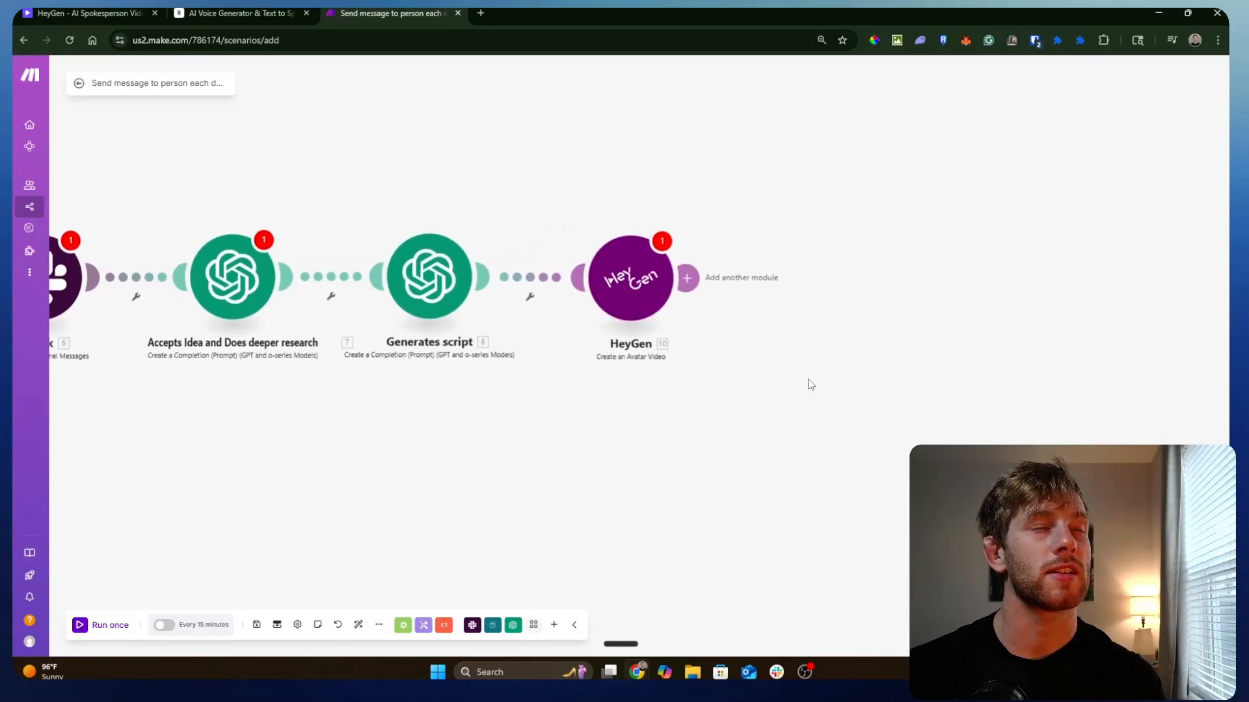
{"action": "left_click", "coordinate": [594, 307]}
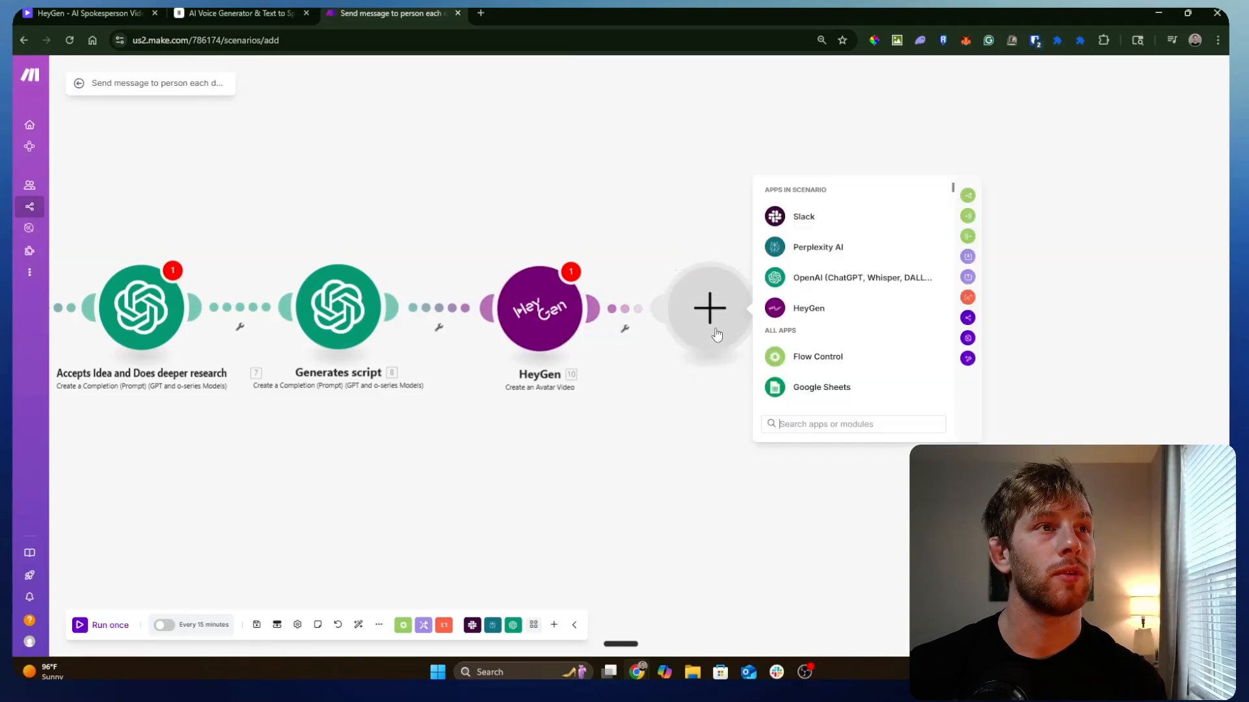
{"action": "left_click", "coordinate": [809, 308]}
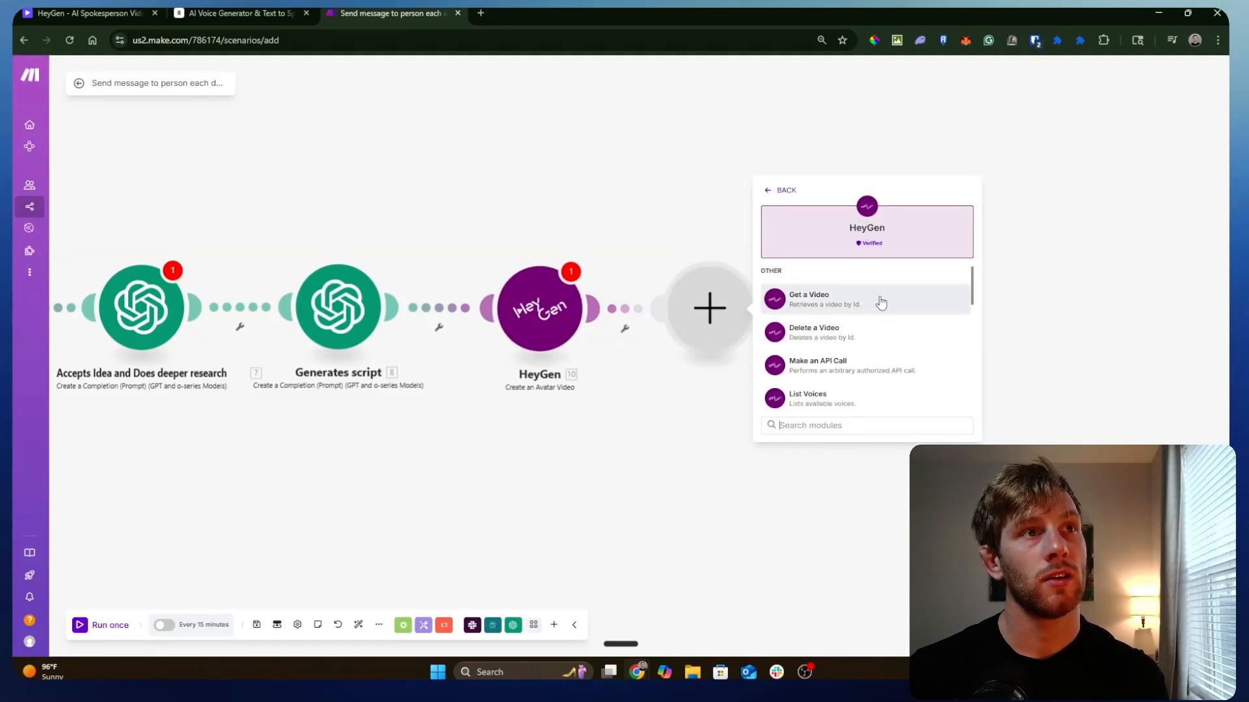
{"action": "scroll", "coordinate": [880, 303], "scroll_direction": "down", "scroll_amount": 5}
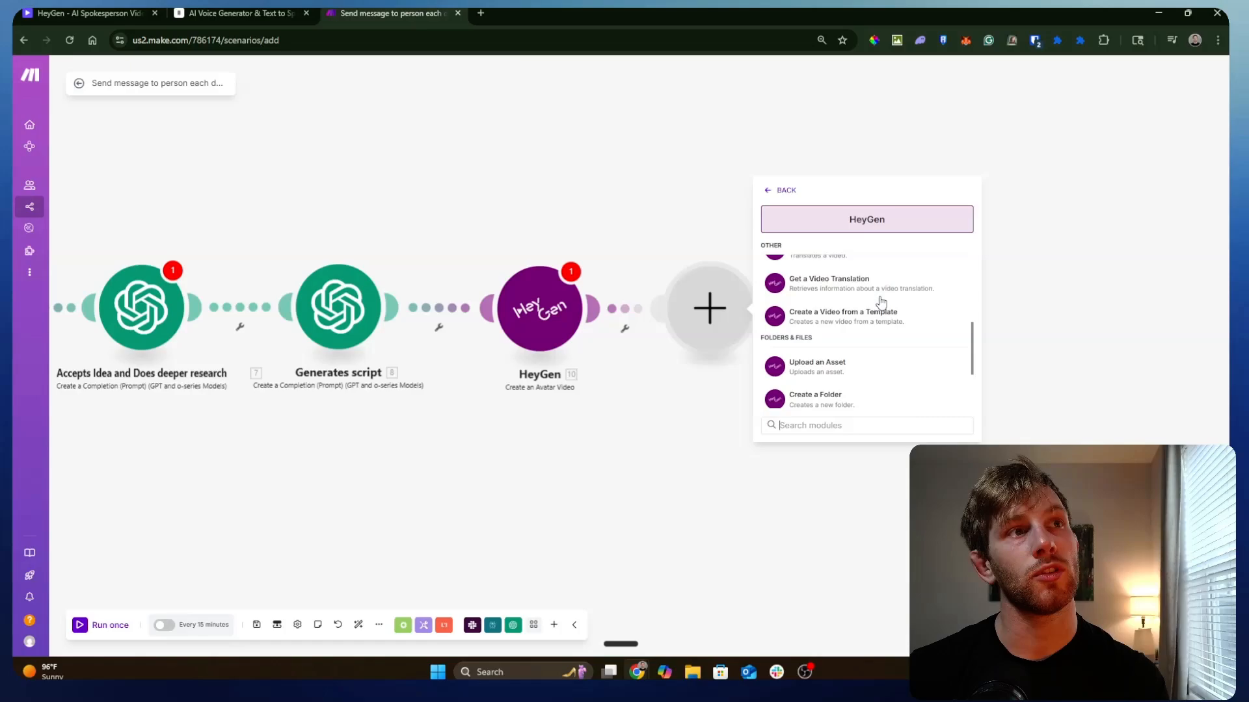
{"action": "scroll", "coordinate": [878, 329], "scroll_direction": "down", "scroll_amount": 1}
{"action": "scroll", "coordinate": [903, 368], "scroll_direction": "up", "scroll_amount": 6}
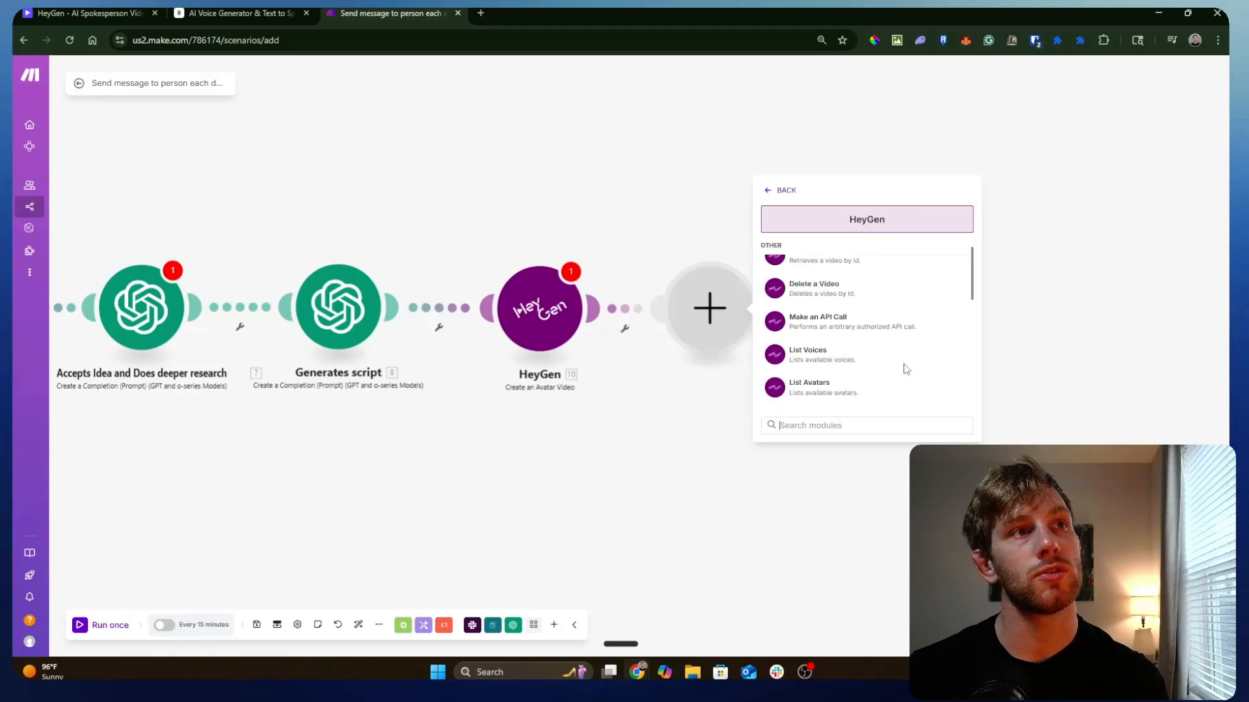
{"action": "left_click", "coordinate": [886, 304]}
{"action": "left_click", "coordinate": [681, 490]}
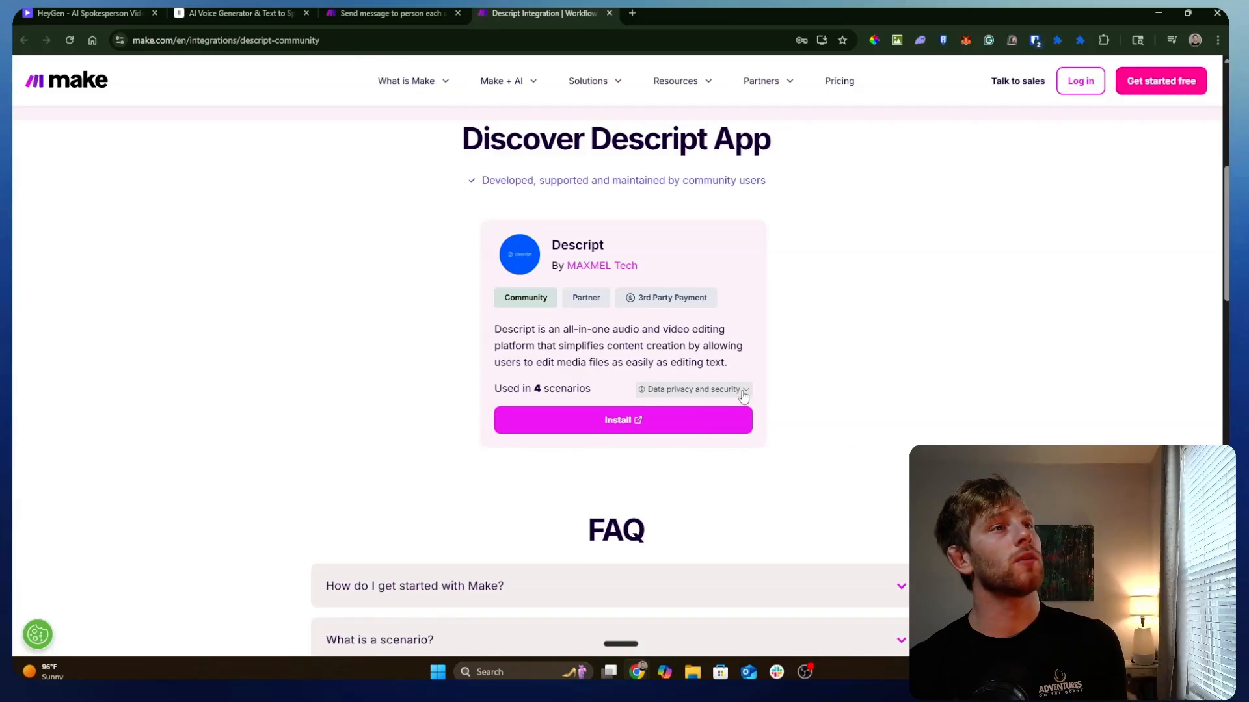
{"action": "mouse_move", "coordinate": [605, 73]}
{"action": "left_click", "coordinate": [609, 13]}
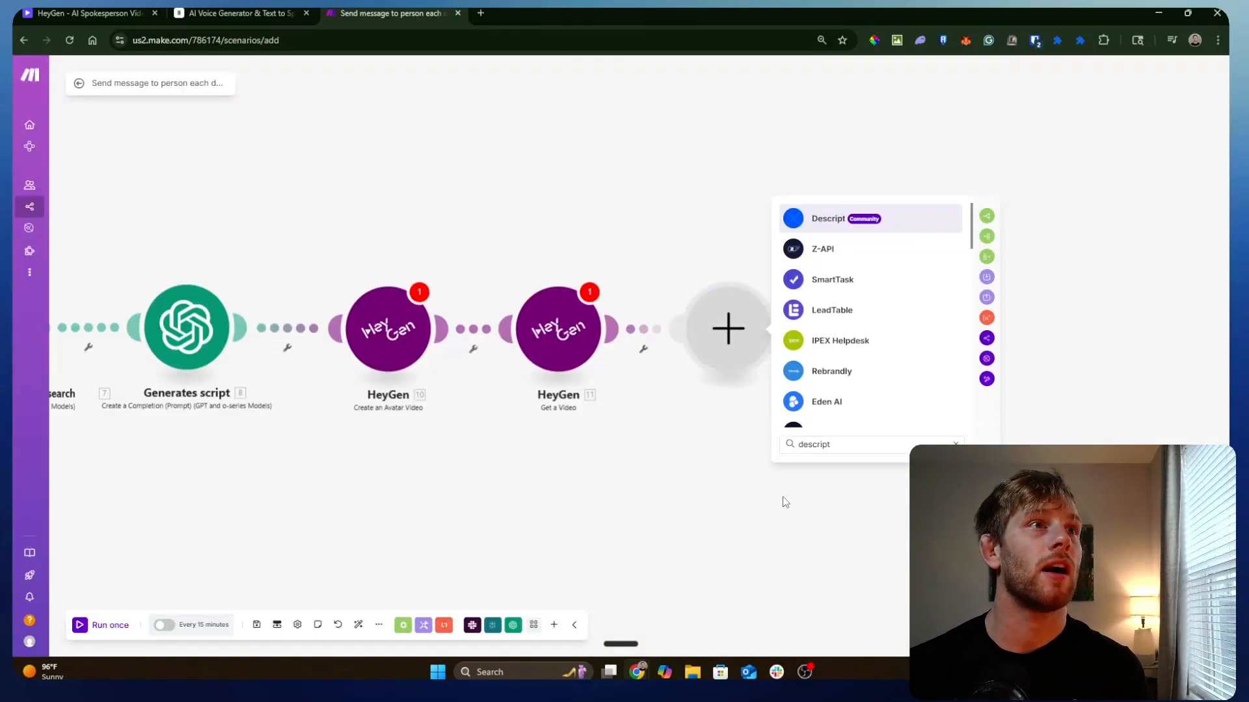
{"action": "left_click", "coordinate": [719, 503]}
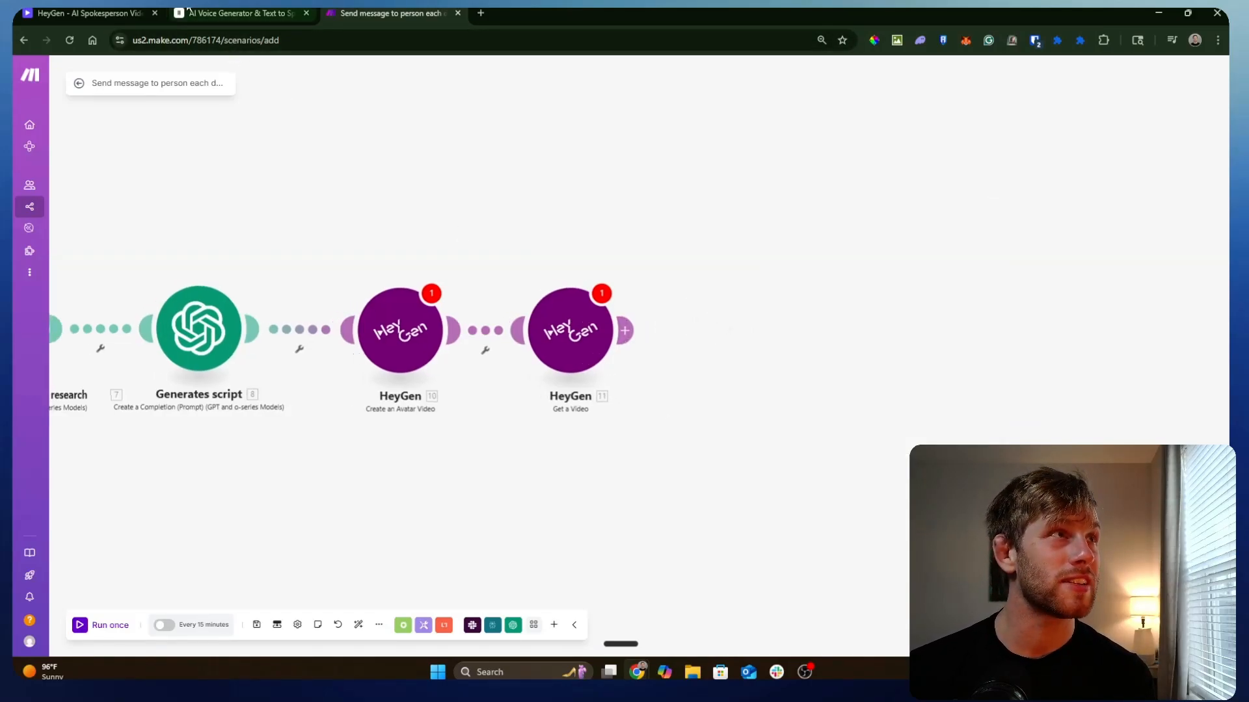
{"action": "left_click", "coordinate": [97, 13]}
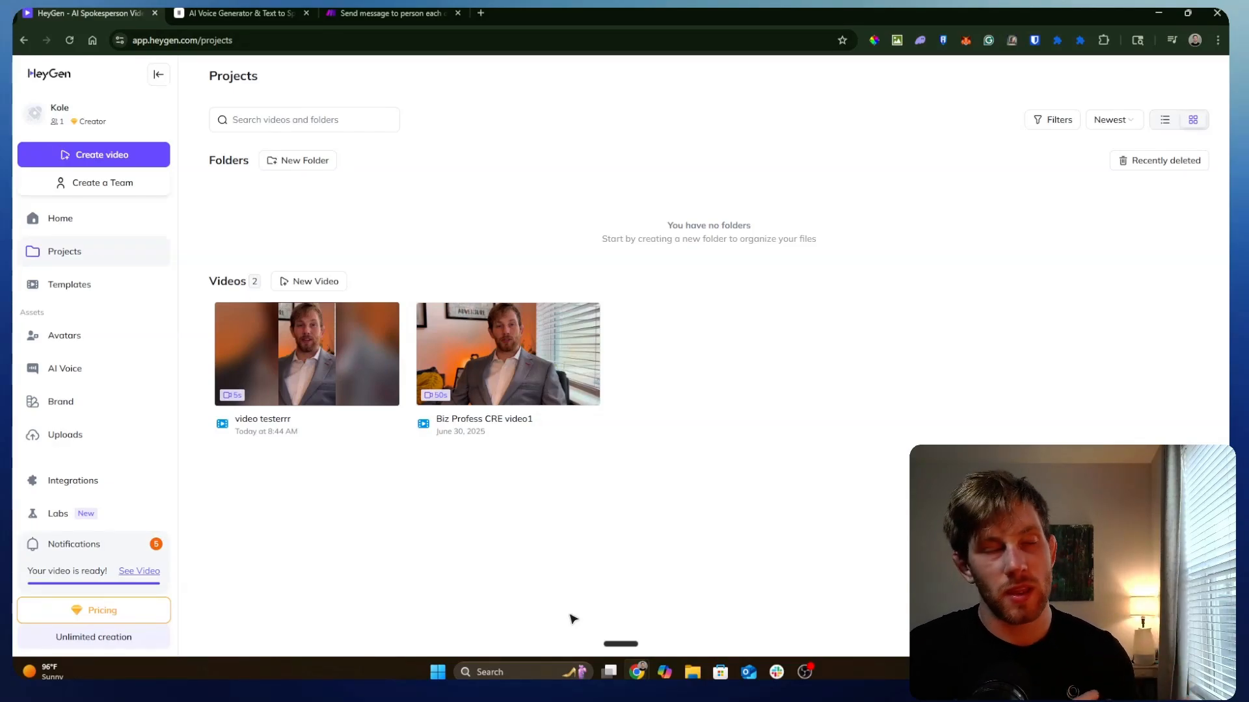
{"action": "left_click", "coordinate": [383, 13]}
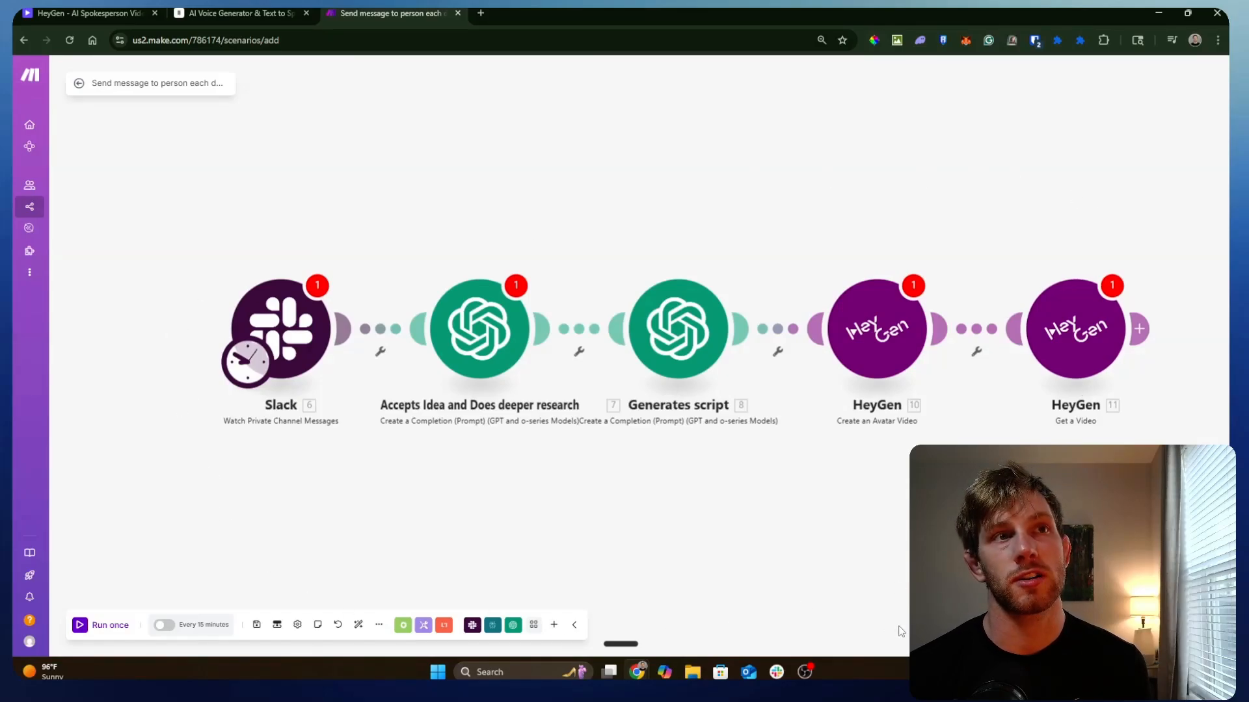
- Add a Google Drive Upload a File module after the HeyGen Get a Video module
{"action": "left_click_drag", "start_coordinate": [1085, 548], "coordinate": [414, 501]}
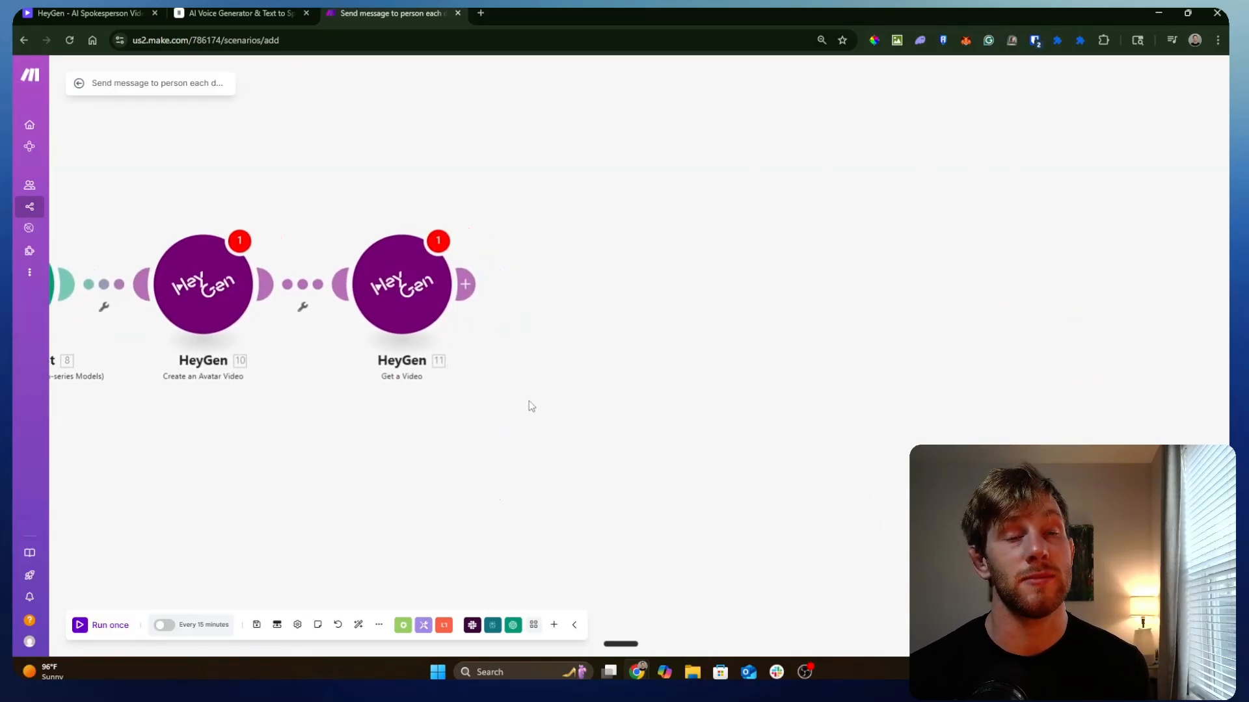
{"action": "left_click", "coordinate": [469, 286]}
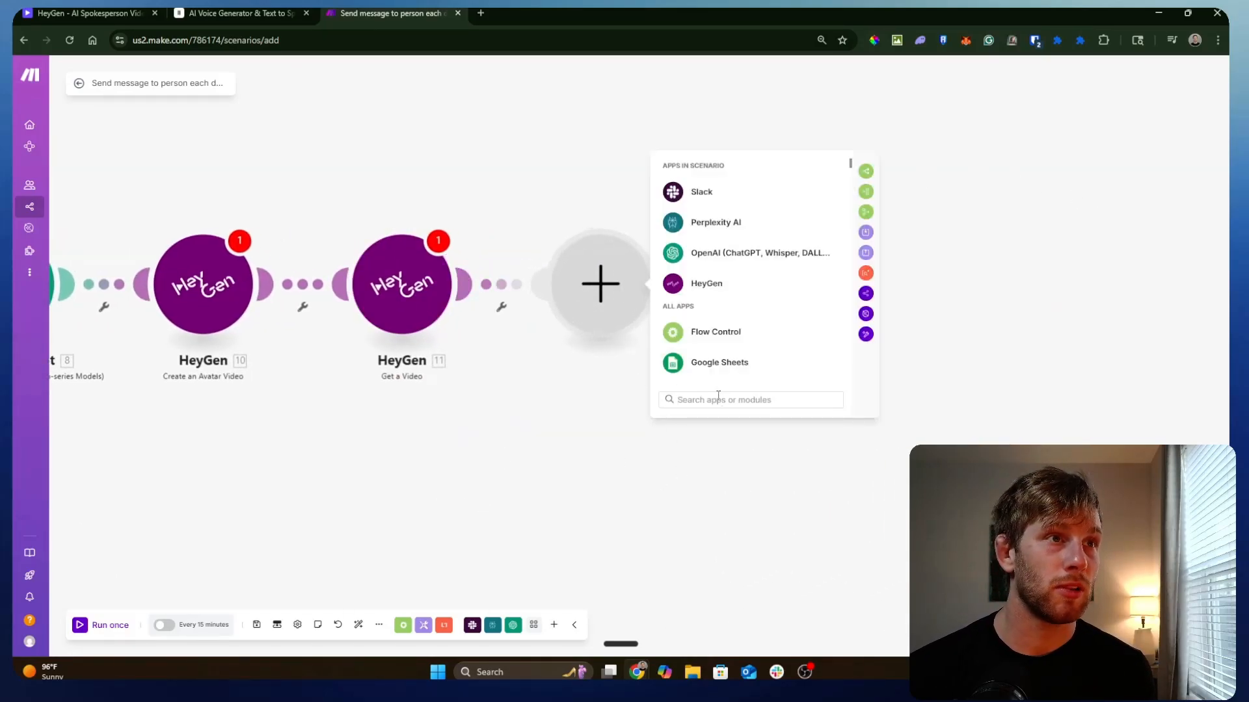
{"action": "type", "text": "g"}
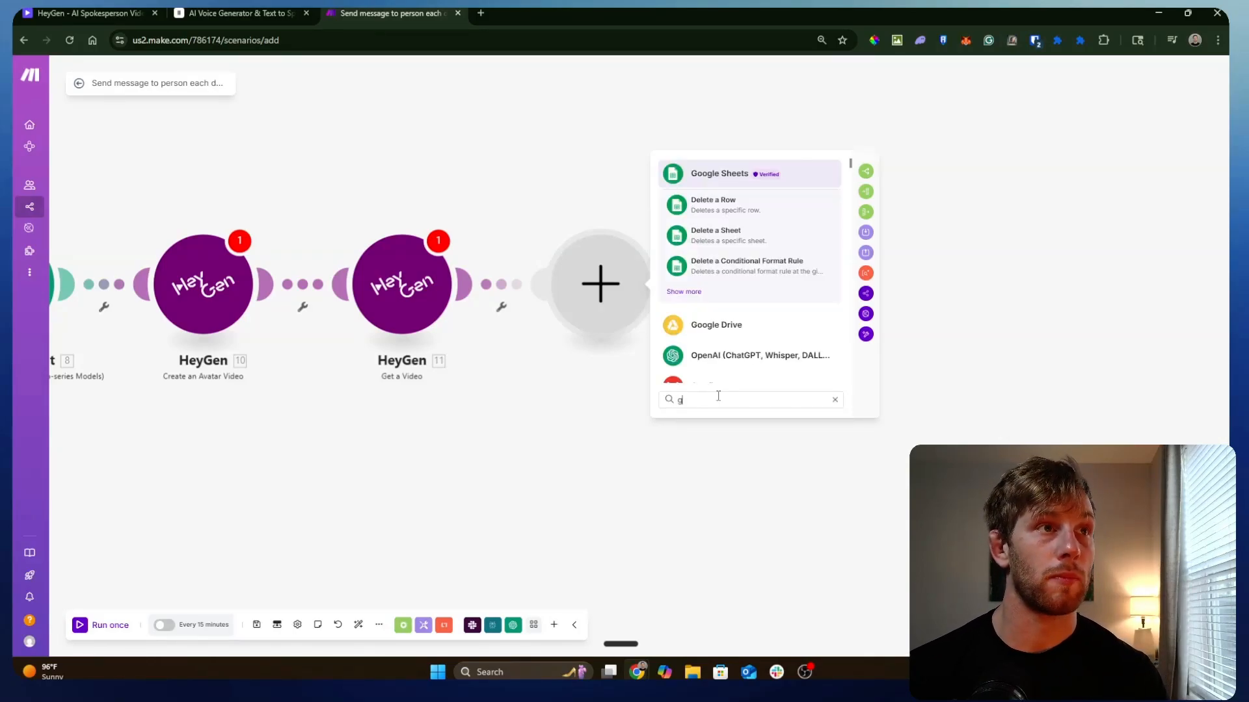
{"action": "left_click", "coordinate": [716, 325]}
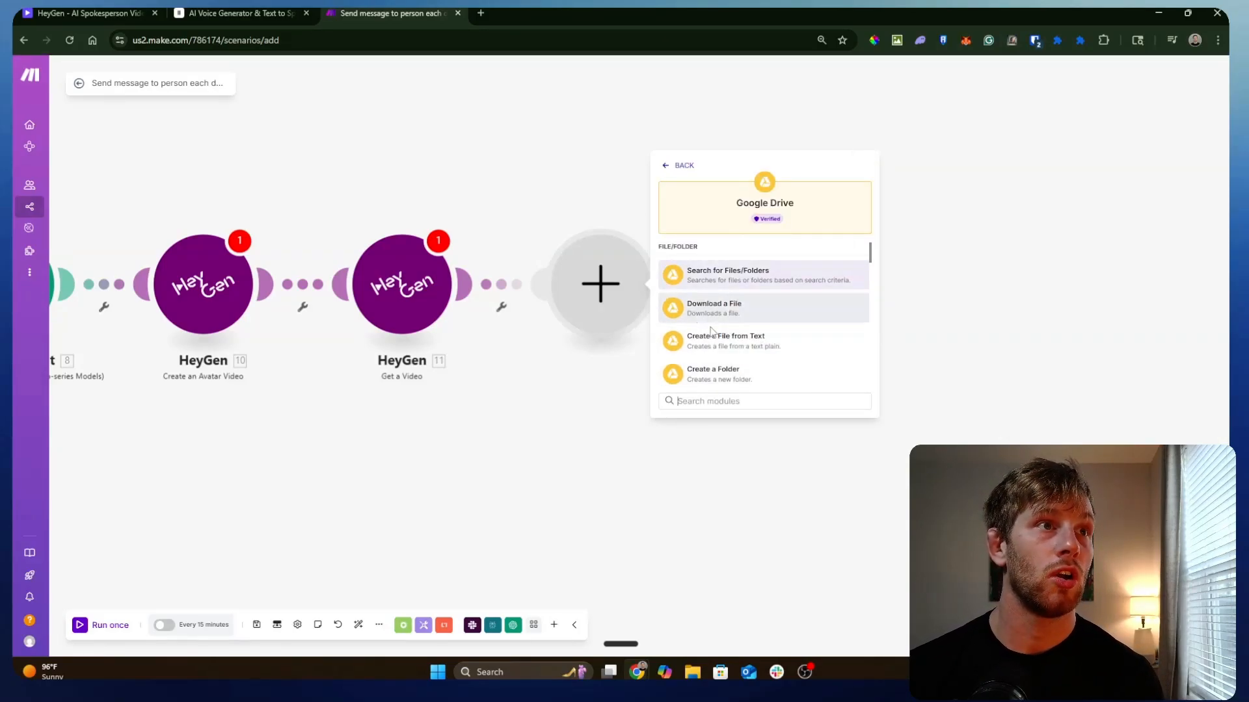
{"action": "scroll", "coordinate": [774, 292], "scroll_direction": "down", "scroll_amount": 3}
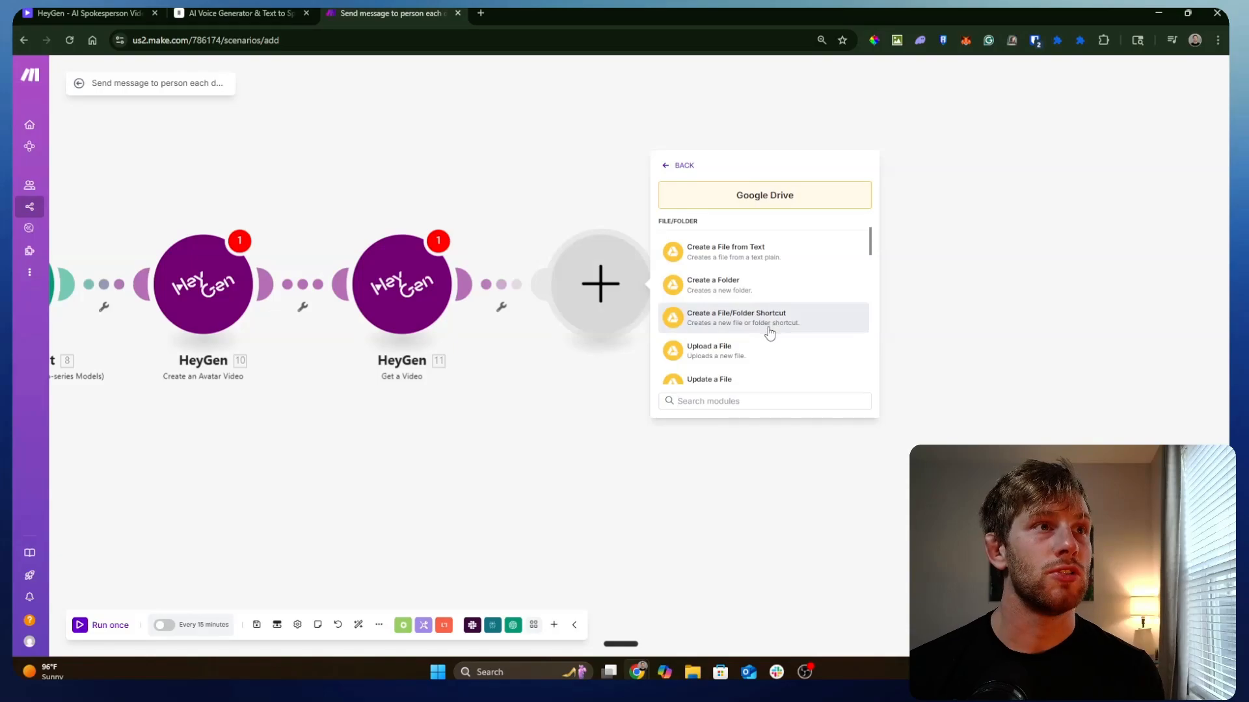
{"action": "scroll", "coordinate": [767, 319], "scroll_direction": "down", "scroll_amount": 1}
{"action": "left_click", "coordinate": [764, 297]}
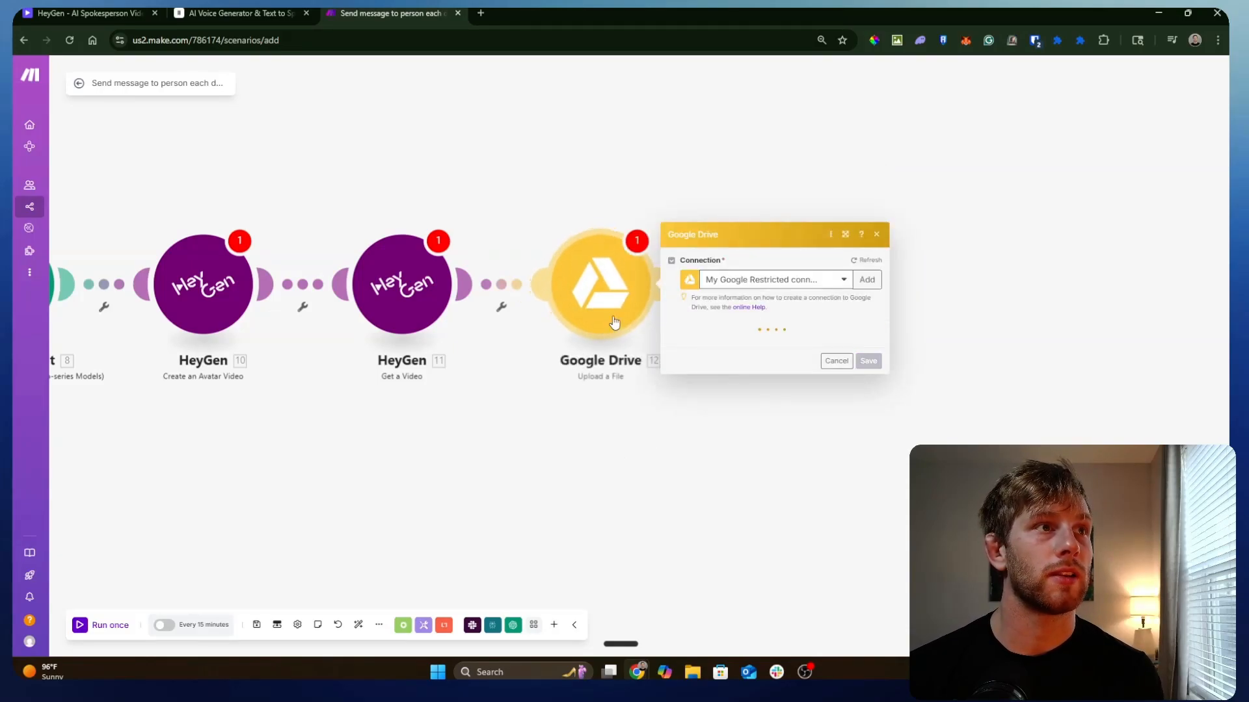
- Rename the Google Drive module as Upload For Edits
{"action": "right_click", "coordinate": [590, 313]}
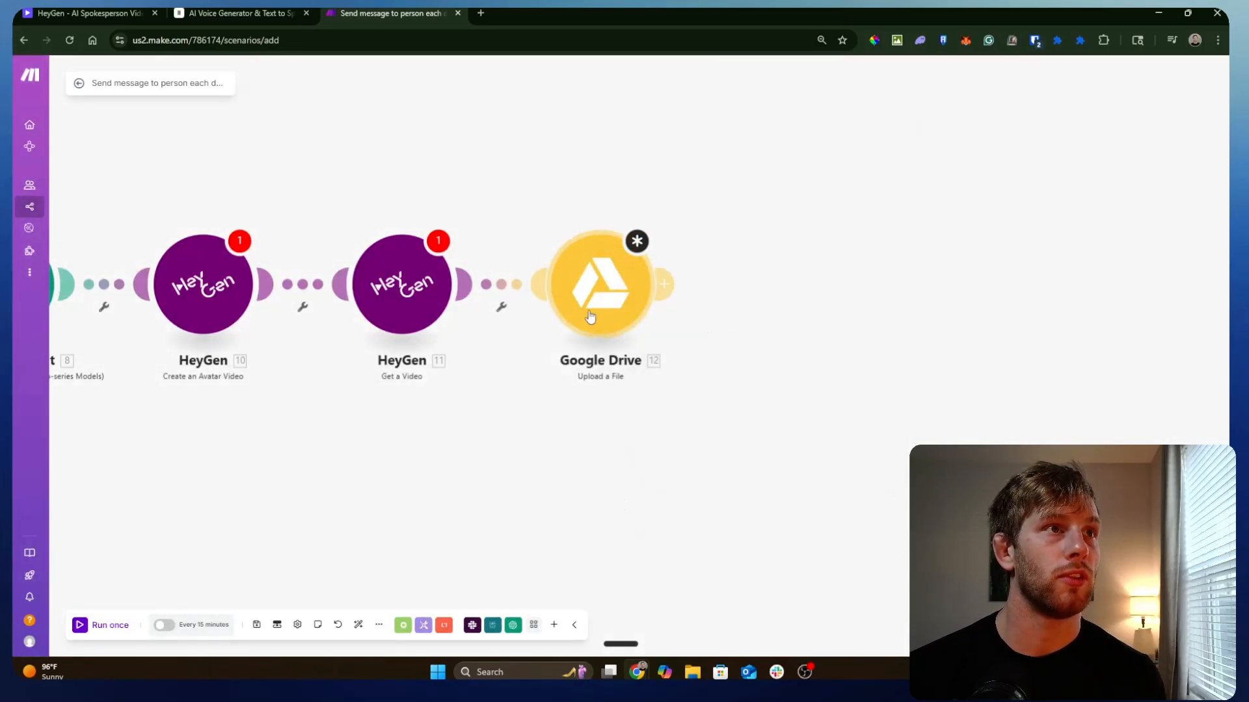
{"action": "left_click", "coordinate": [631, 367]}
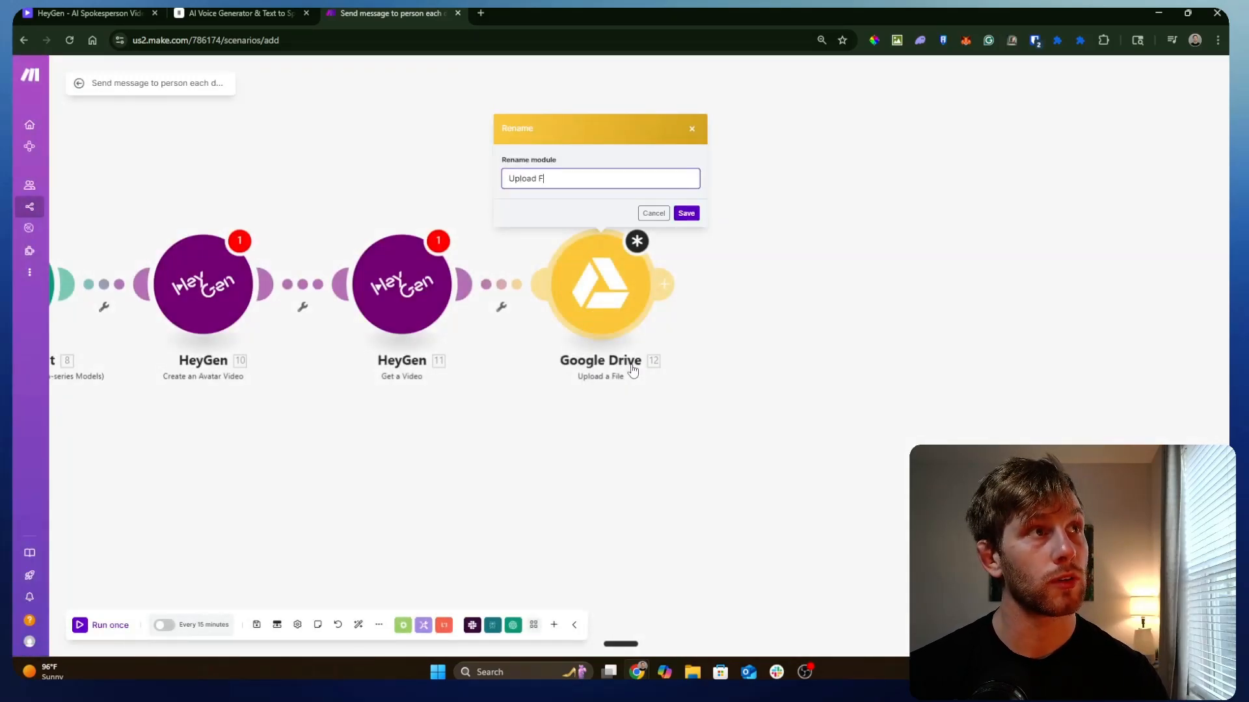
{"action": "type", "text": "Upload For Edits"}
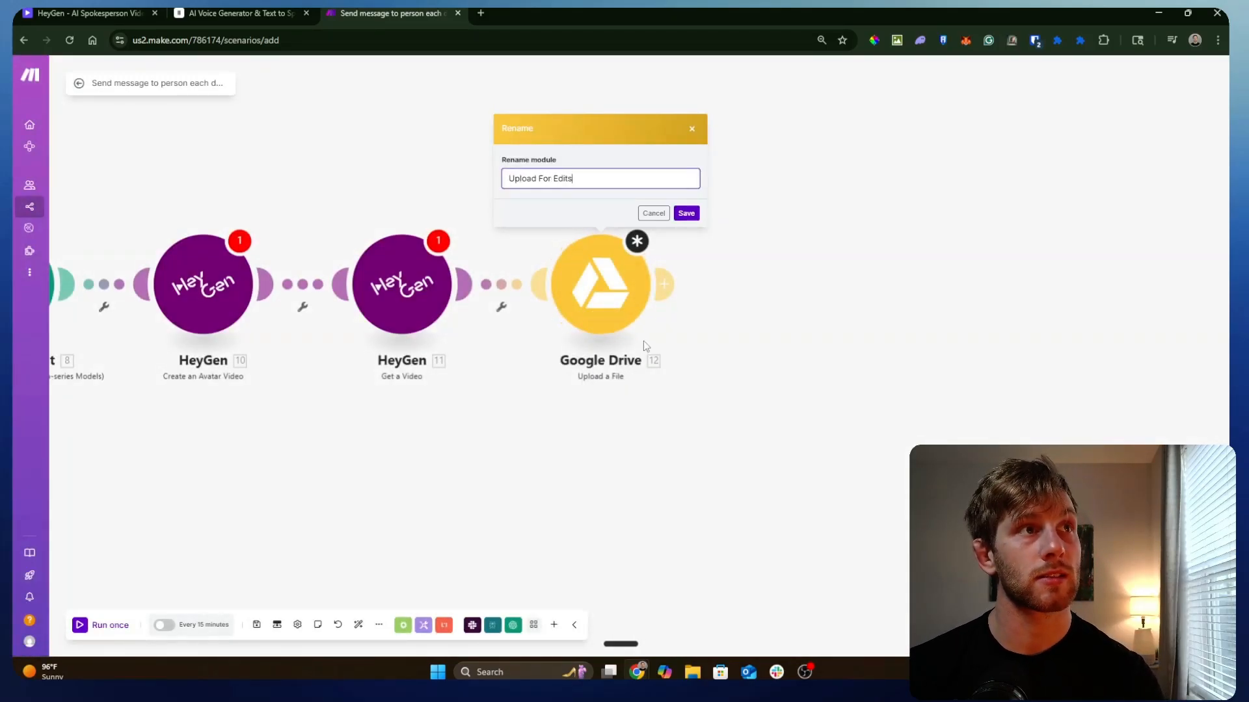
{"action": "left_click", "coordinate": [686, 214]}
- Add a monday.com Create an Item module after the Upload For Edits module, leaving its connection unconfigured
{"action": "left_click_drag", "start_coordinate": [760, 403], "coordinate": [509, 448]}
{"action": "left_click", "coordinate": [420, 363]}
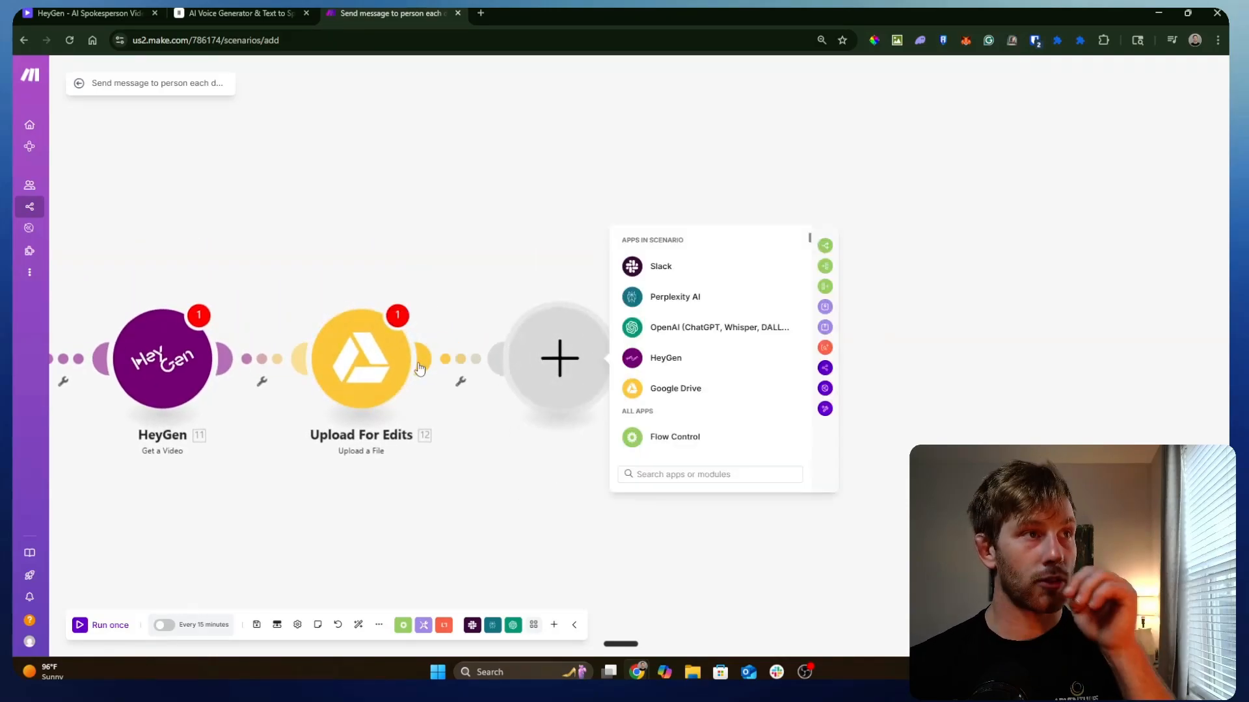
{"action": "left_click", "coordinate": [676, 475]}
{"action": "type", "text": "monda"}
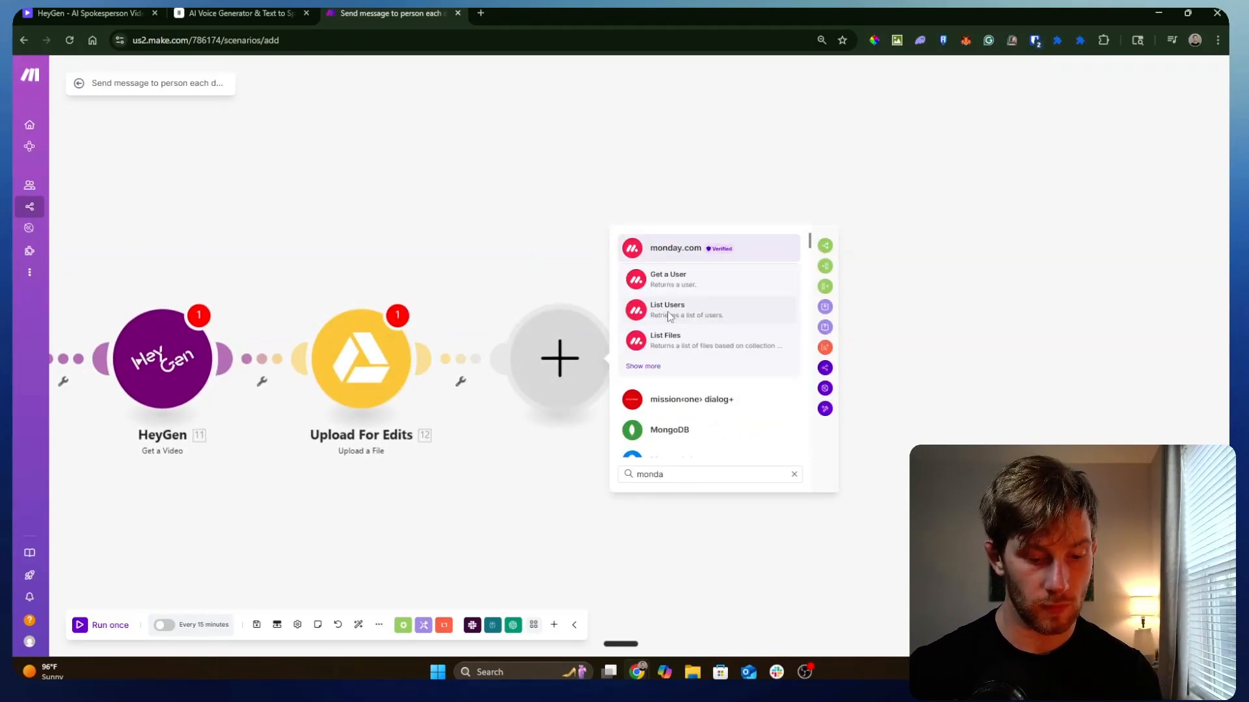
{"action": "left_click", "coordinate": [675, 248]}
{"action": "scroll", "coordinate": [722, 388], "scroll_direction": "down", "scroll_amount": 2}
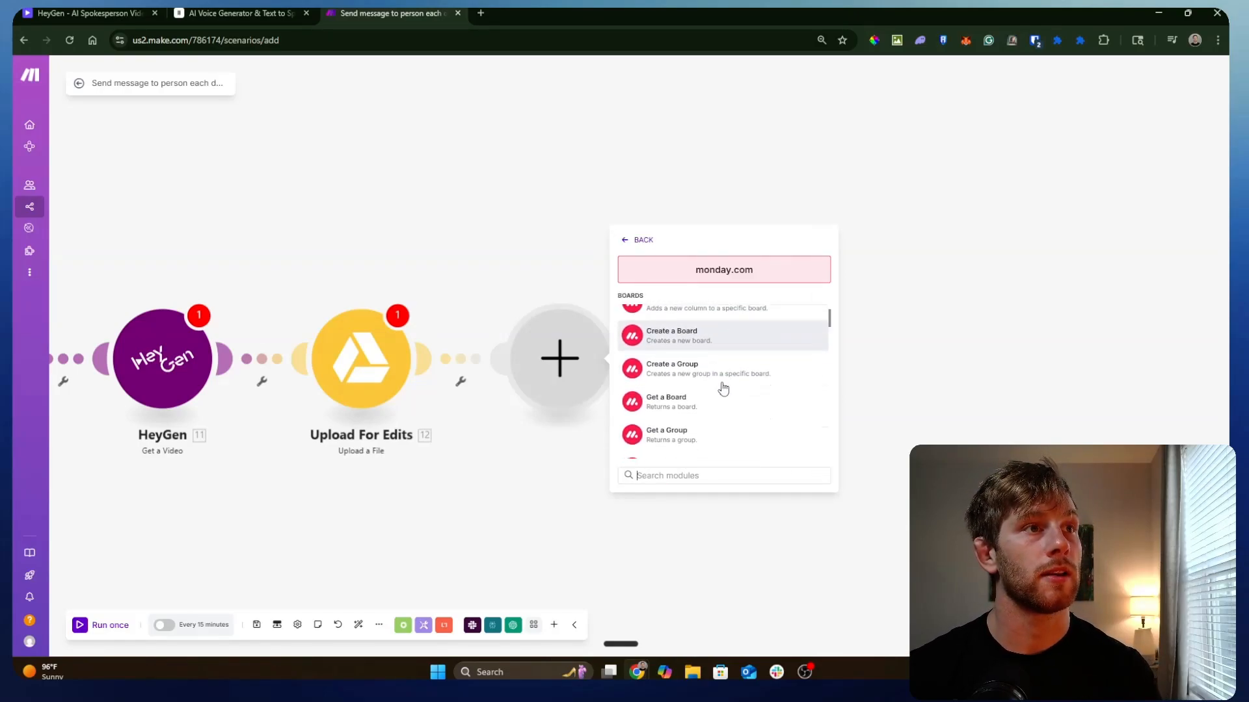
{"action": "scroll", "coordinate": [724, 388], "scroll_direction": "down", "scroll_amount": 3}
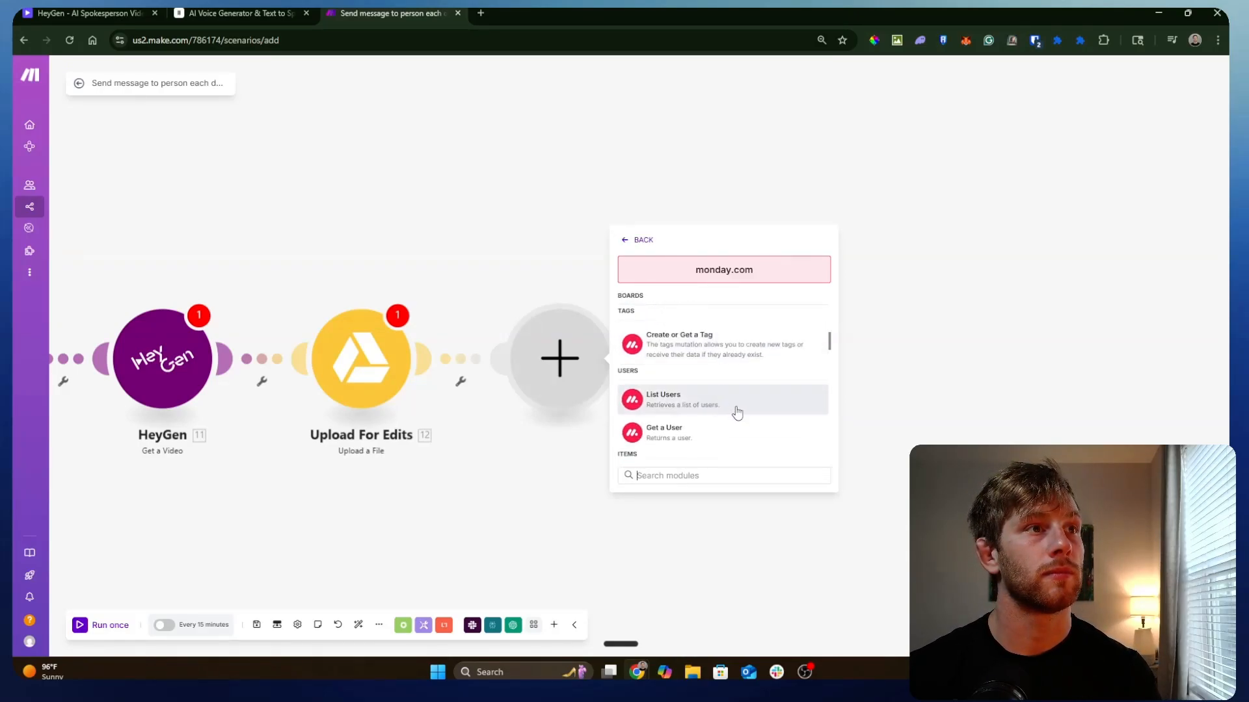
{"action": "scroll", "coordinate": [751, 370], "scroll_direction": "down", "scroll_amount": 3}
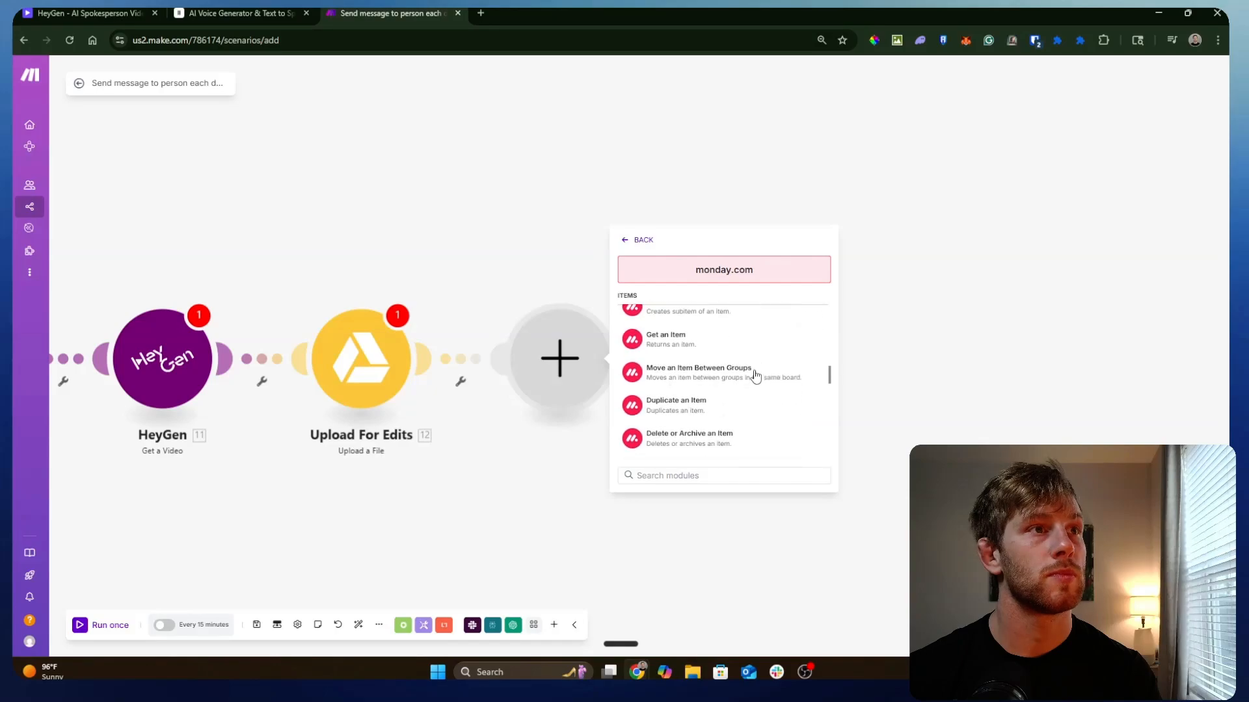
{"action": "left_click", "coordinate": [708, 345]}
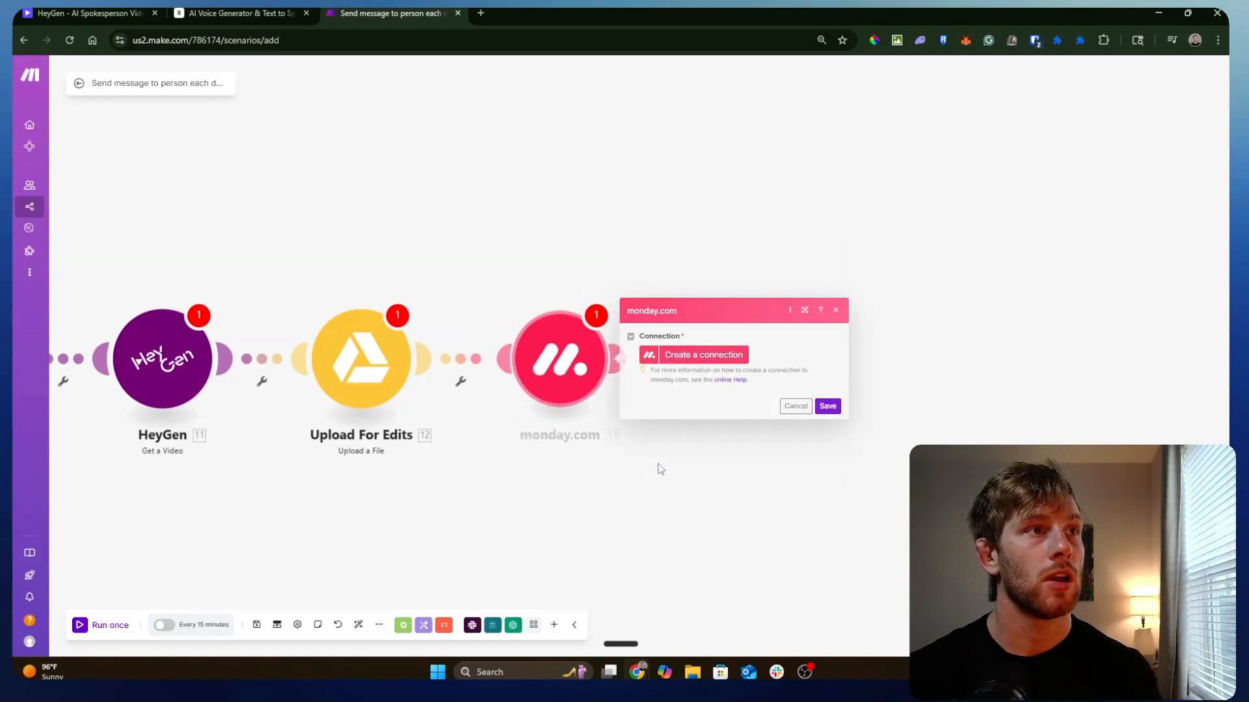
{"action": "left_click", "coordinate": [605, 524]}
- Rename the monday.com module as Create task for editor
{"action": "right_click", "coordinate": [581, 386]}
{"action": "left_click", "coordinate": [619, 441]}
{"action": "type", "text": "Create task for editor"}
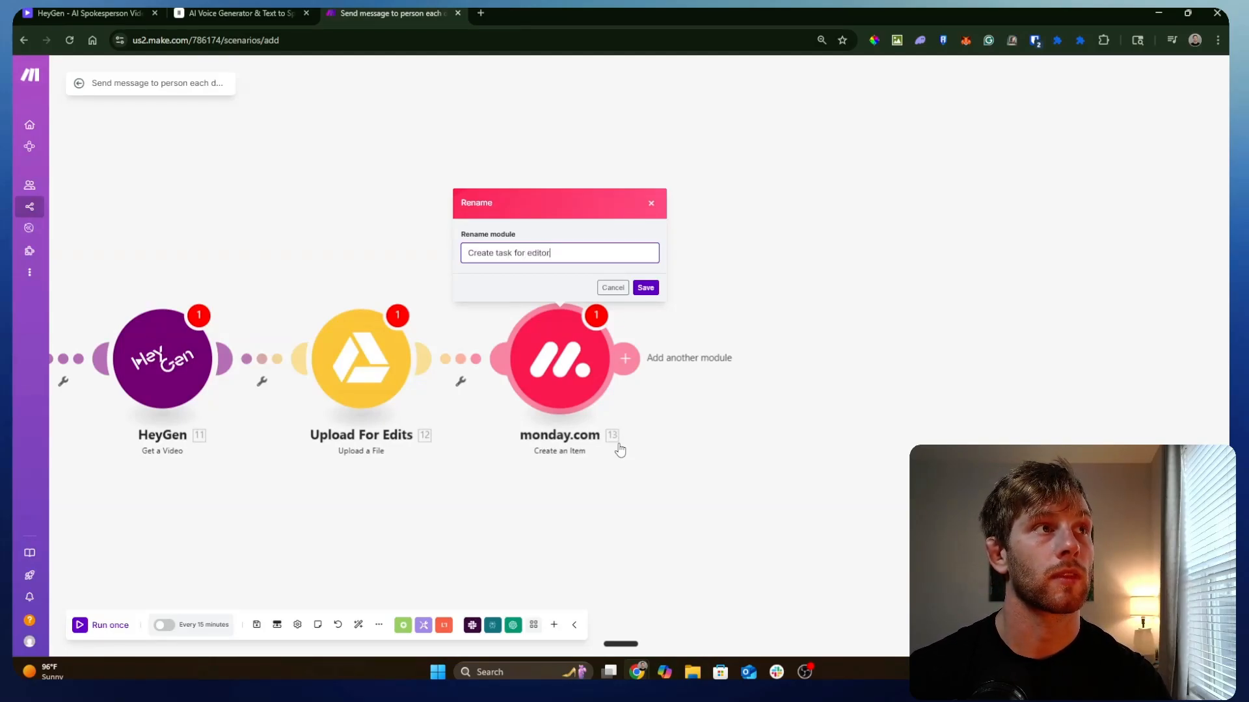
{"action": "left_click", "coordinate": [646, 288]}
- Add a Slack Create a Message module after the Create task for editor module, leaving its connection unconfigured
{"action": "scroll", "coordinate": [661, 293], "scroll_direction": "right", "scroll_amount": 5}
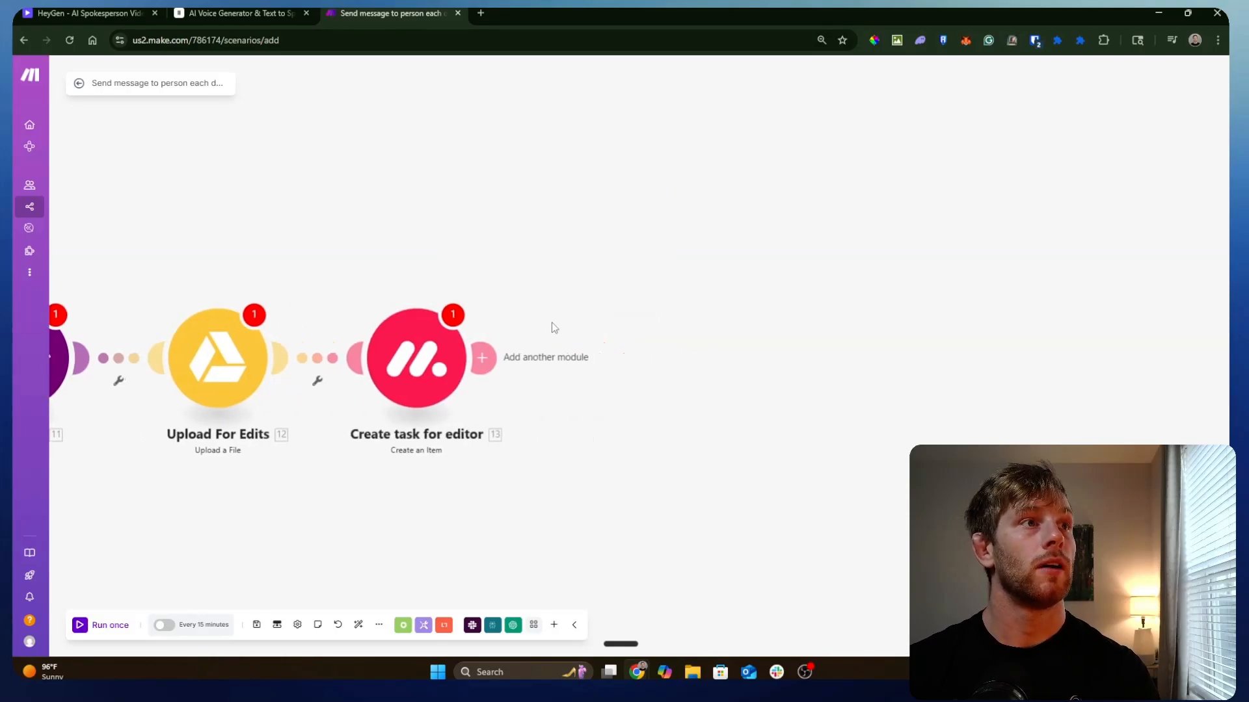
{"action": "left_click", "coordinate": [482, 358]}
{"action": "type", "text": "s"}
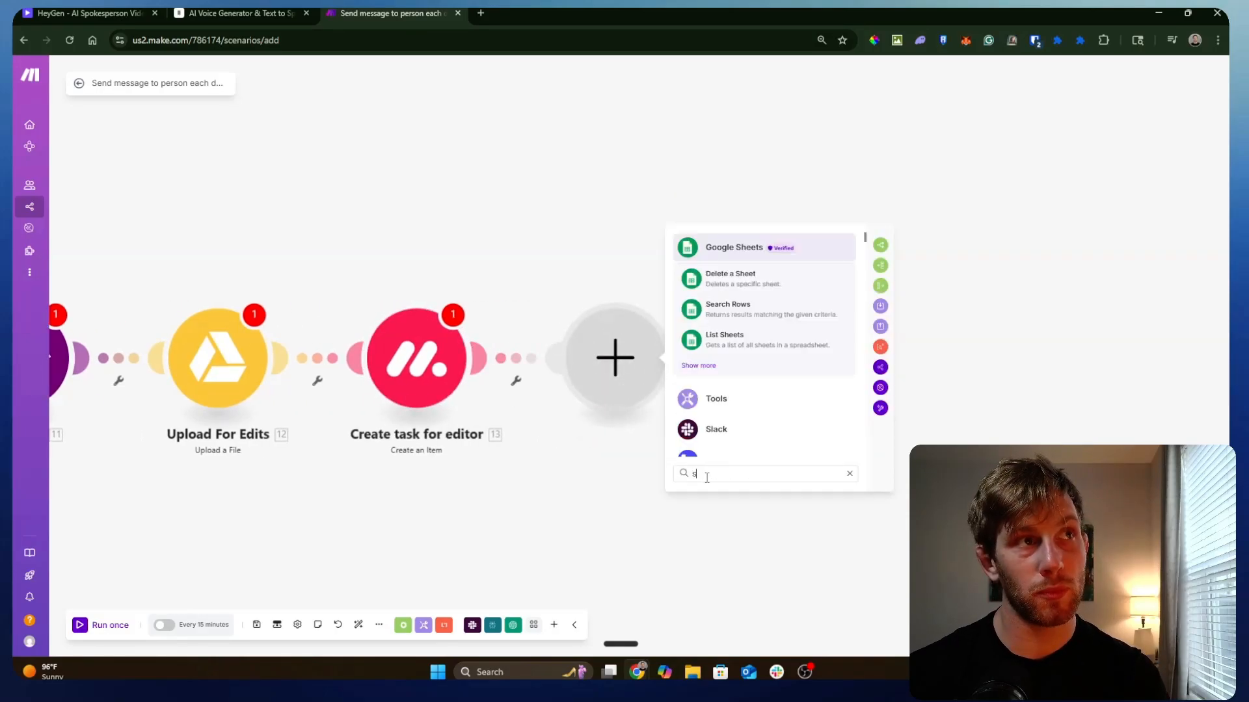
{"action": "left_click", "coordinate": [684, 441]}
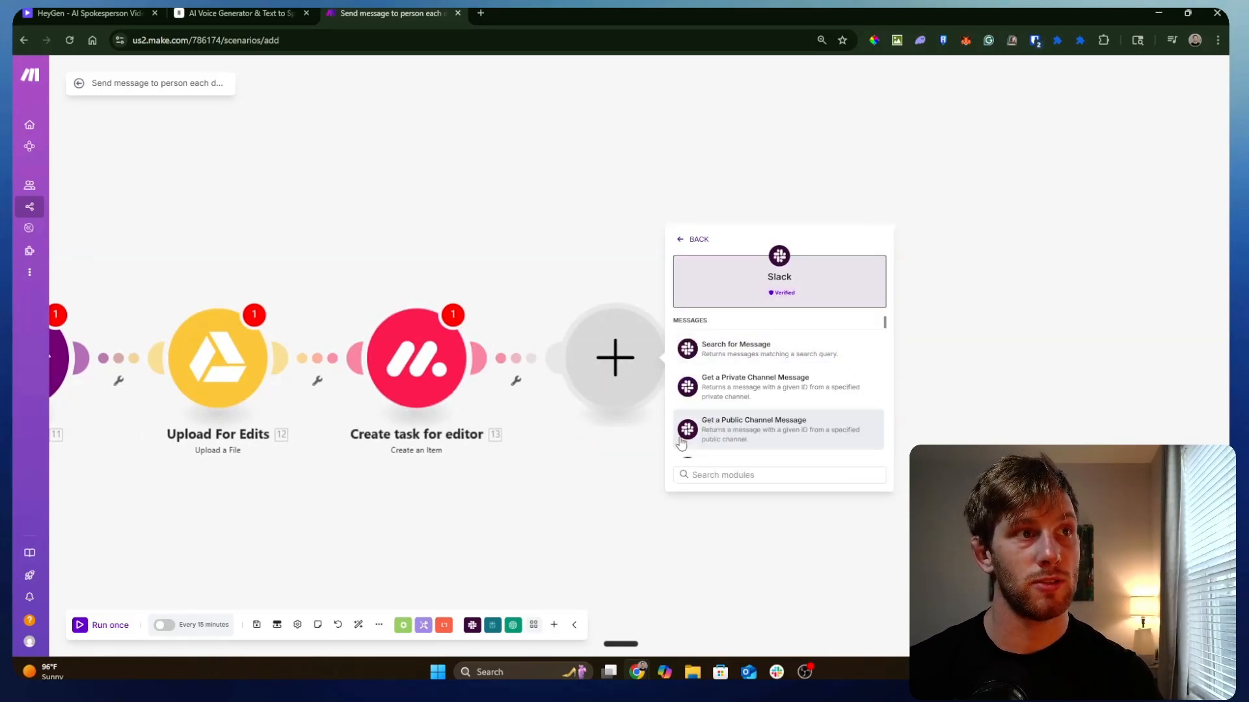
{"action": "scroll", "coordinate": [754, 384], "scroll_direction": "down", "scroll_amount": 1}
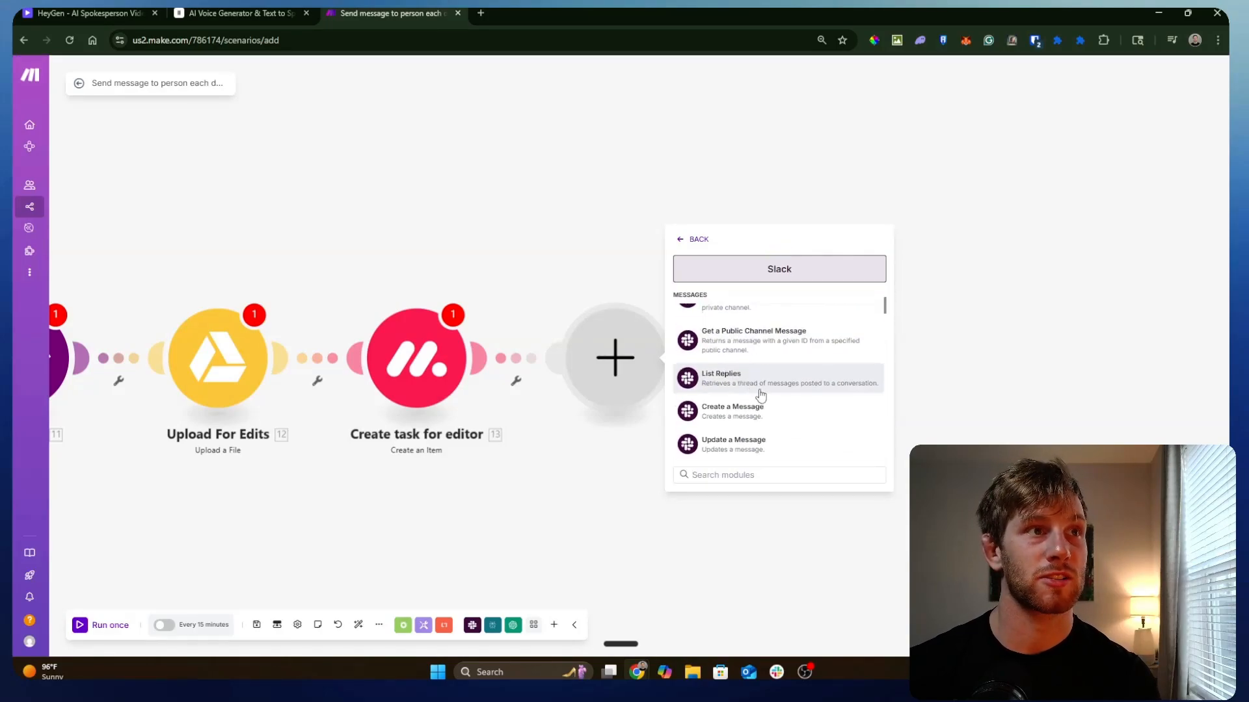
{"action": "left_click", "coordinate": [765, 408]}
{"action": "left_click", "coordinate": [461, 519]}
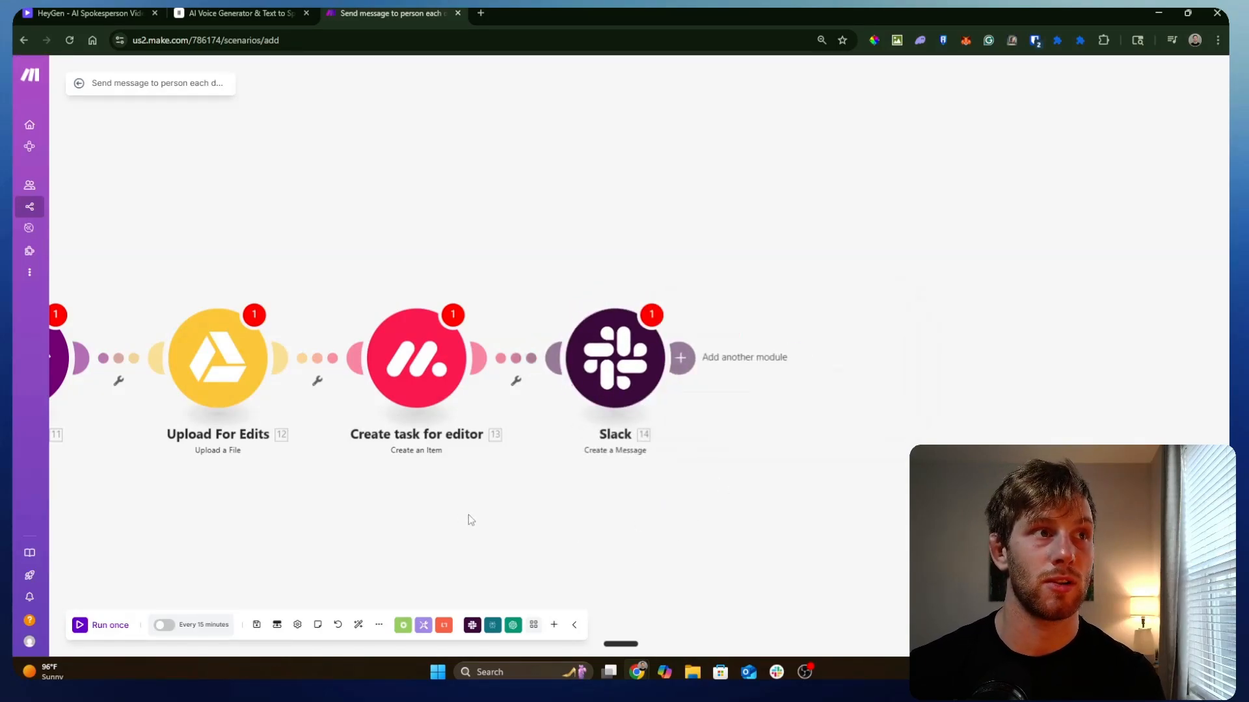
- Review the whole scenario chain from the Slack trigger to the final Slack message module
{"action": "left_click_drag", "start_coordinate": [461, 515], "coordinate": [708, 513]}
{"action": "scroll", "coordinate": [708, 513], "scroll_direction": "down", "scroll_amount": 2}
{"action": "left_click_drag", "start_coordinate": [549, 526], "coordinate": [706, 484]}
{"action": "scroll", "coordinate": [813, 506], "scroll_direction": "down", "scroll_amount": 3}
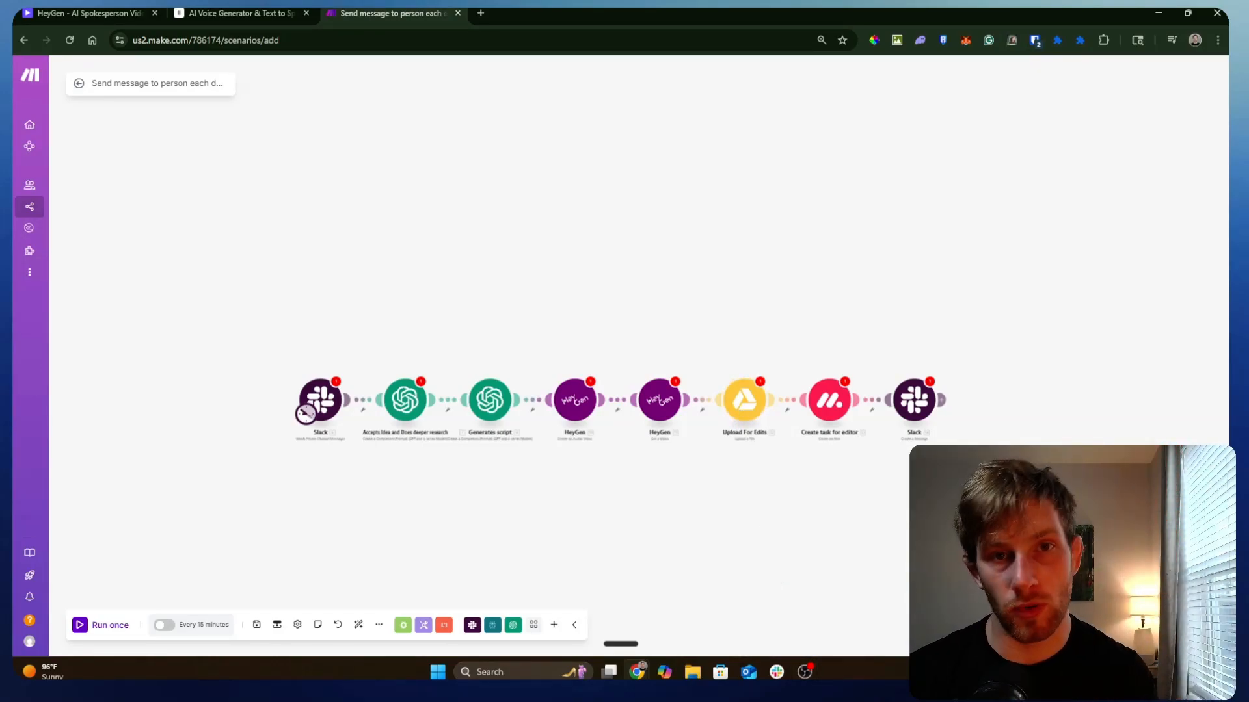
{"action": "left_click_drag", "start_coordinate": [941, 527], "coordinate": [934, 509]}
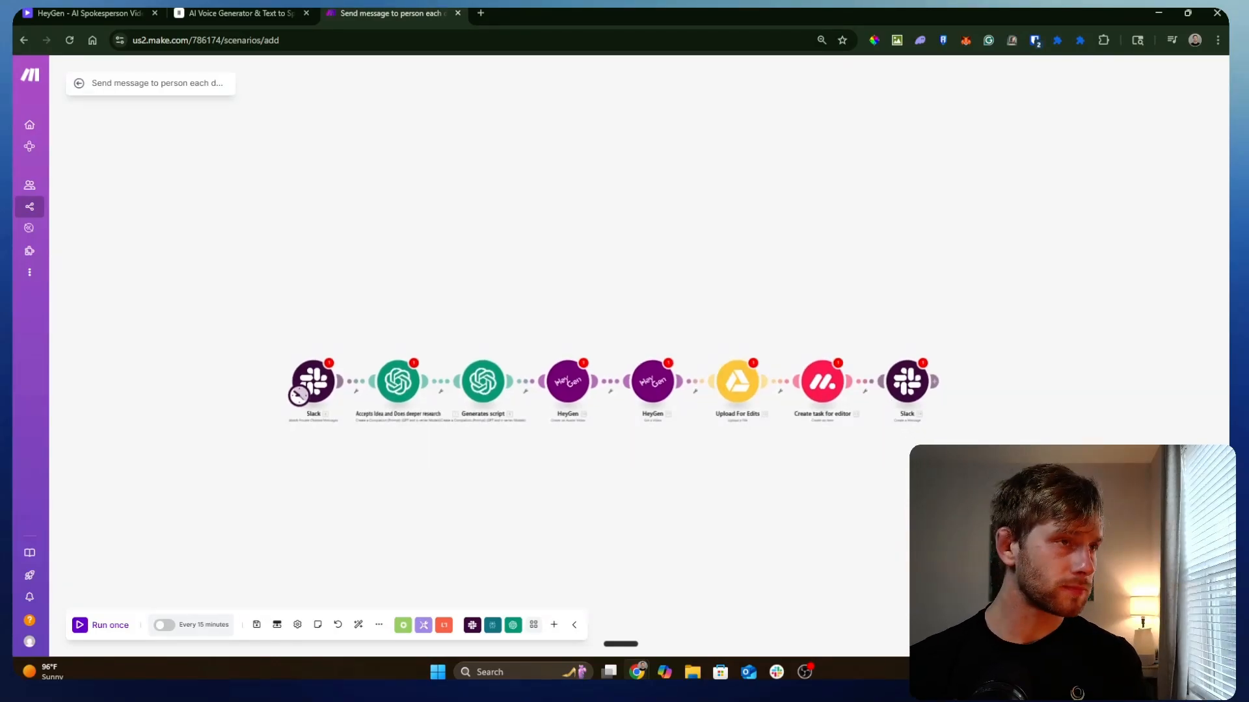
{"action": "scroll", "coordinate": [933, 509], "scroll_direction": "up", "scroll_amount": 3}
{"action": "left_click_drag", "start_coordinate": [655, 515], "coordinate": [787, 526]}
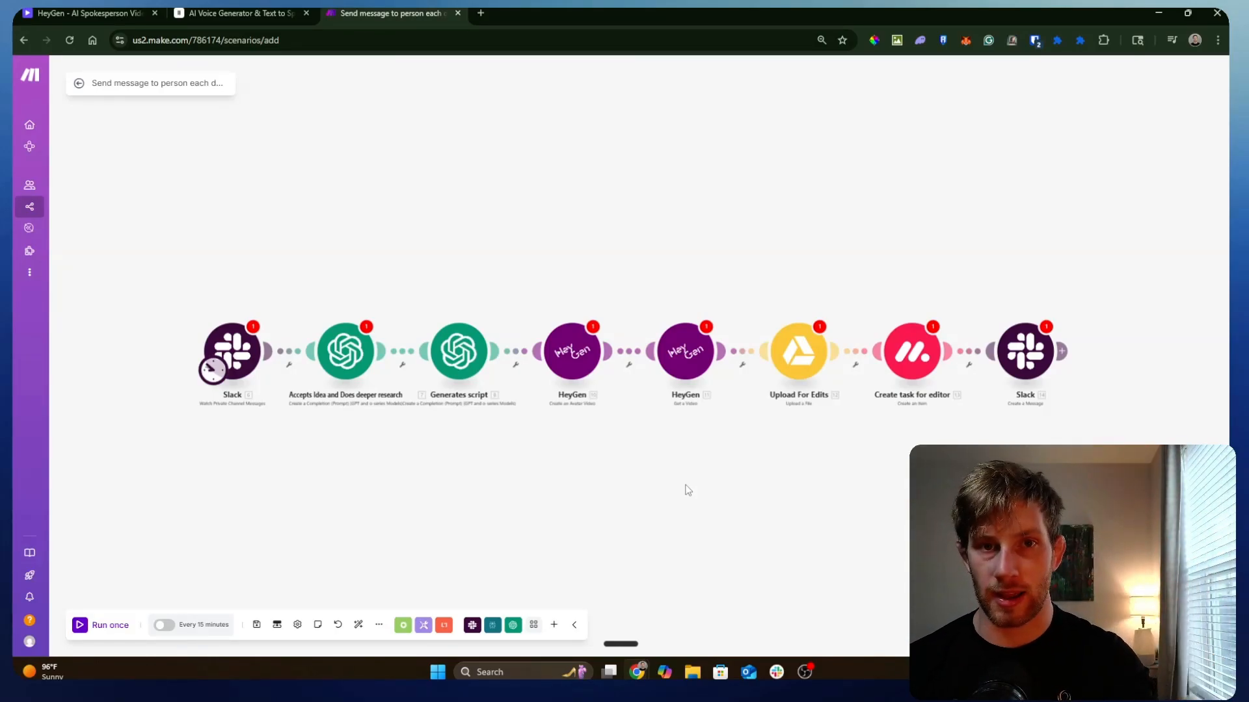
- Close the Make scenario page, leaving it without saving the changes
{"action": "left_click", "coordinate": [145, 11]}
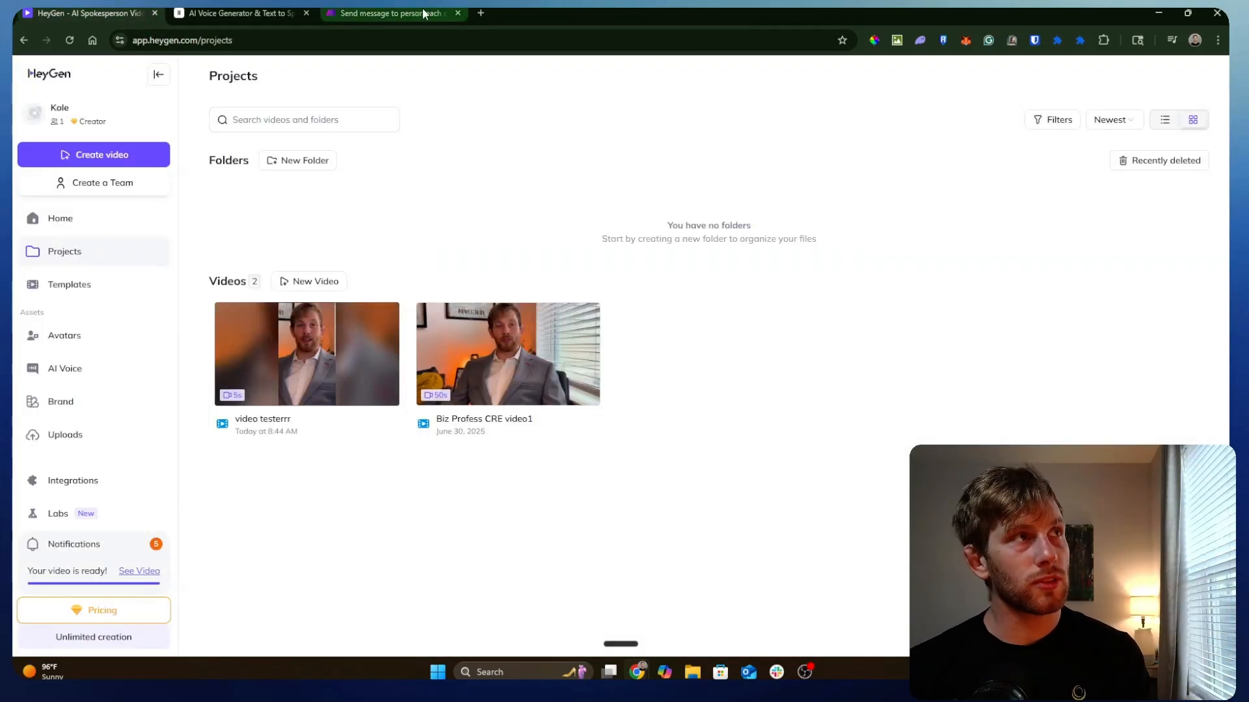
{"action": "left_click", "coordinate": [459, 13]}
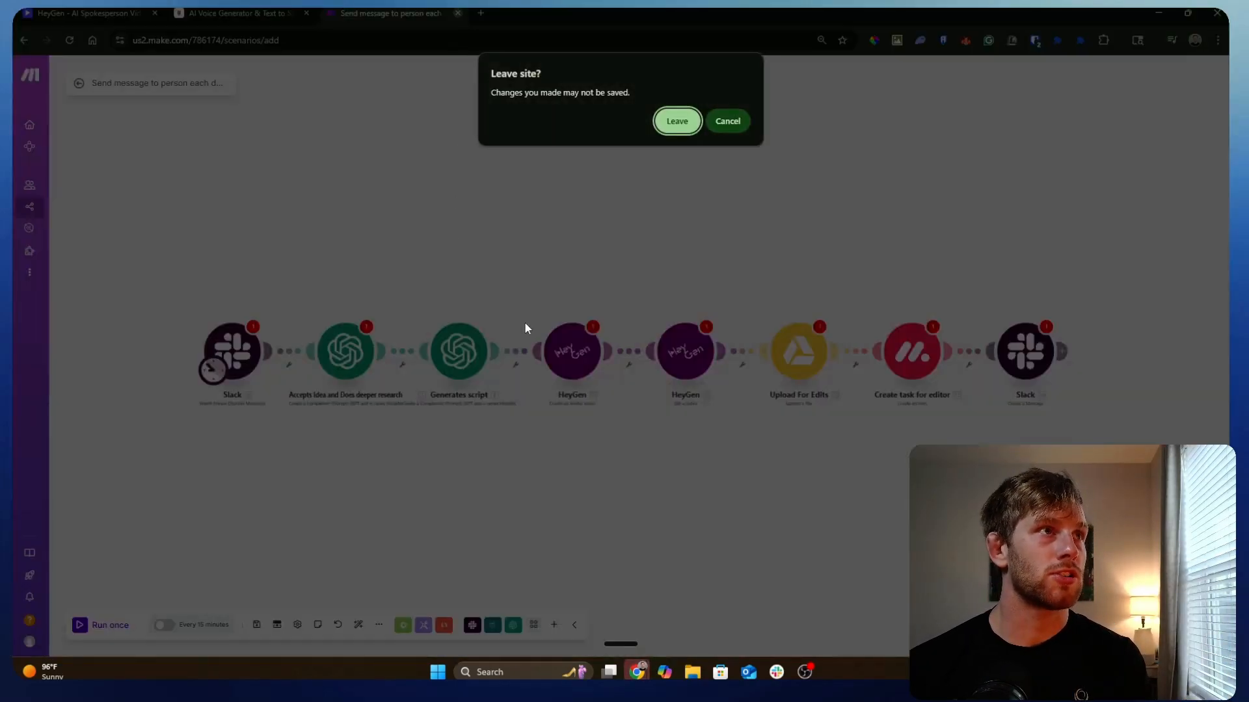
{"action": "left_click", "coordinate": [666, 127]}
{"action": "left_click", "coordinate": [370, 278]}
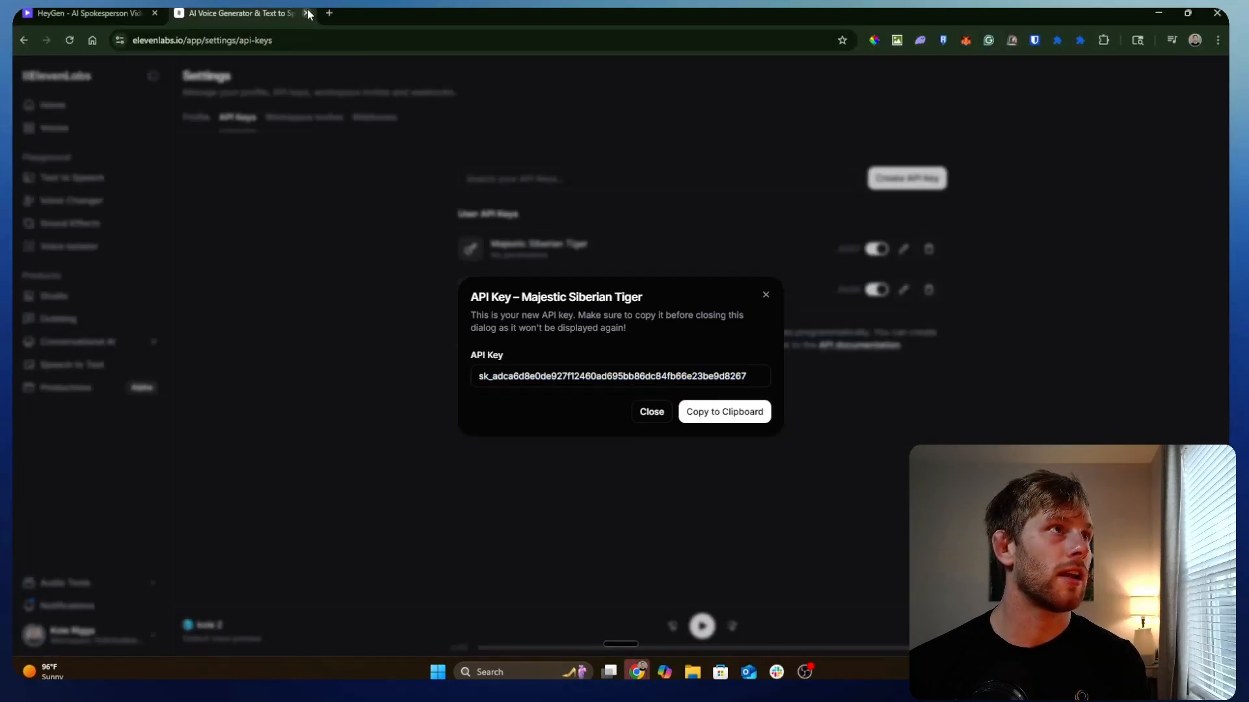
- Delete the Majestic Siberian Tiger API key in ElevenLabs and close the ElevenLabs page
{"action": "left_click", "coordinate": [650, 412]}
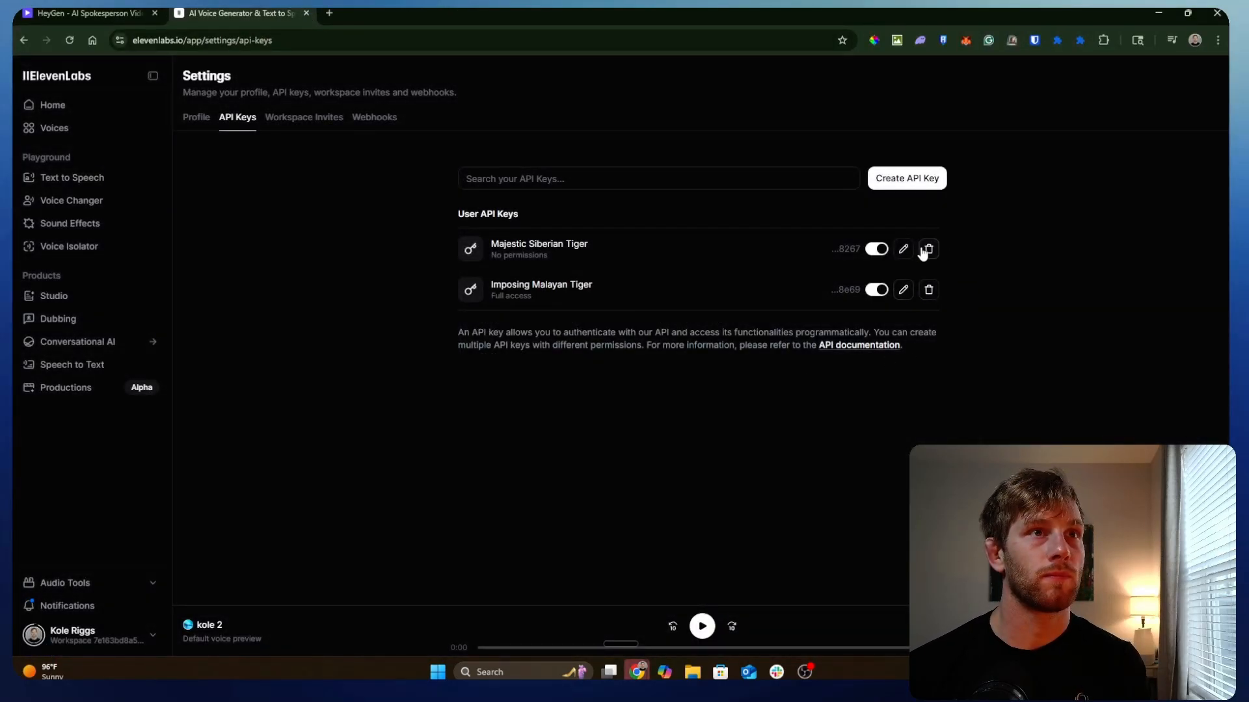
{"action": "left_click", "coordinate": [928, 251]}
{"action": "left_click", "coordinate": [762, 389]}
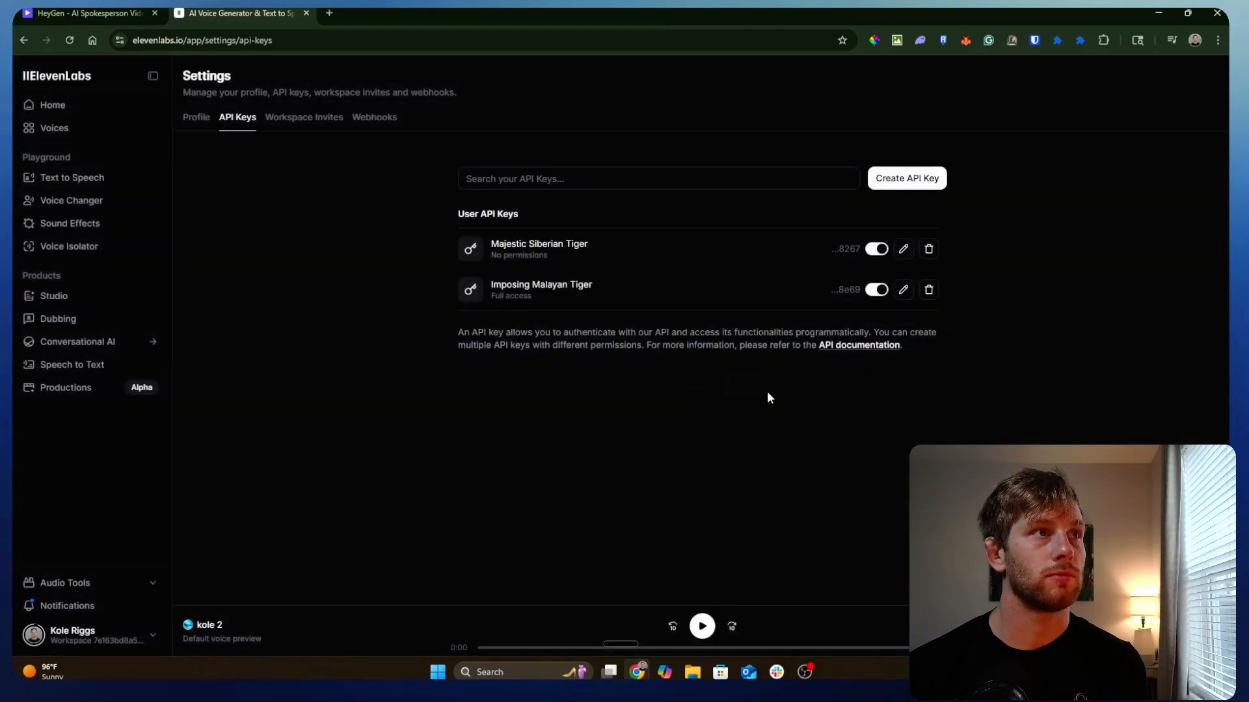
{"action": "left_click", "coordinate": [306, 13]}
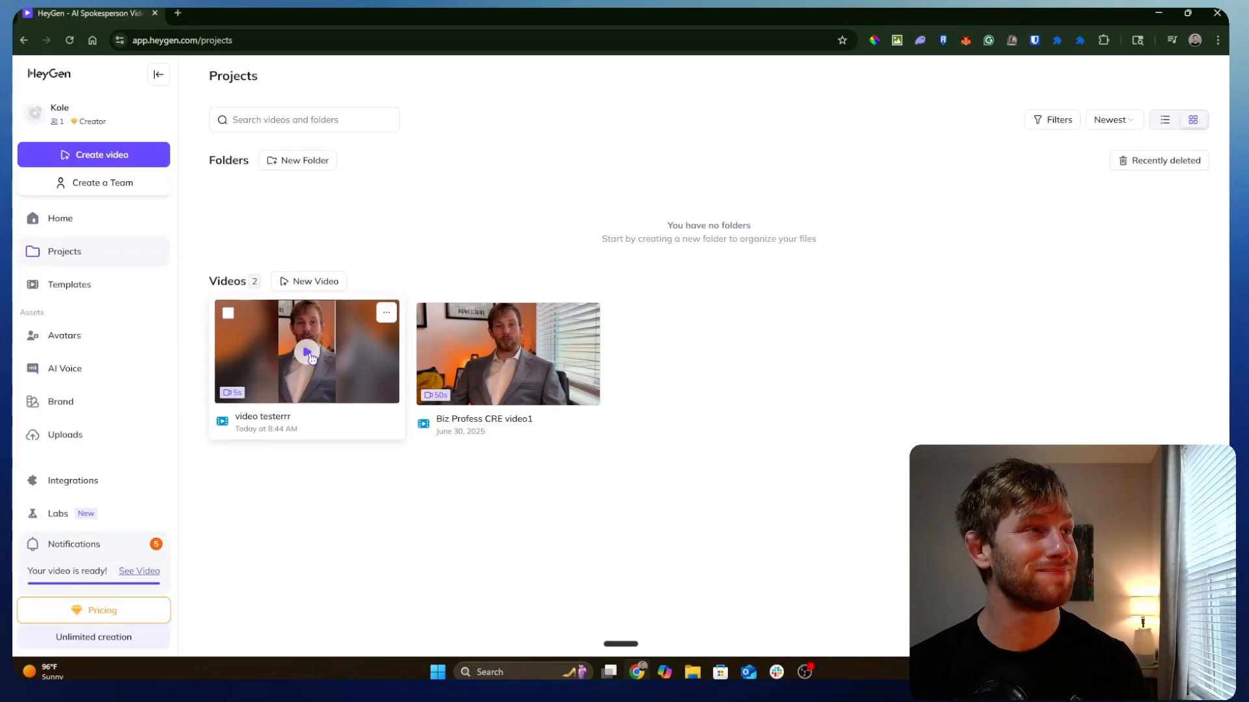
- Open the "video testerrr" video in HeyGen and play it back, including a muted replay
{"action": "left_click", "coordinate": [308, 354]}
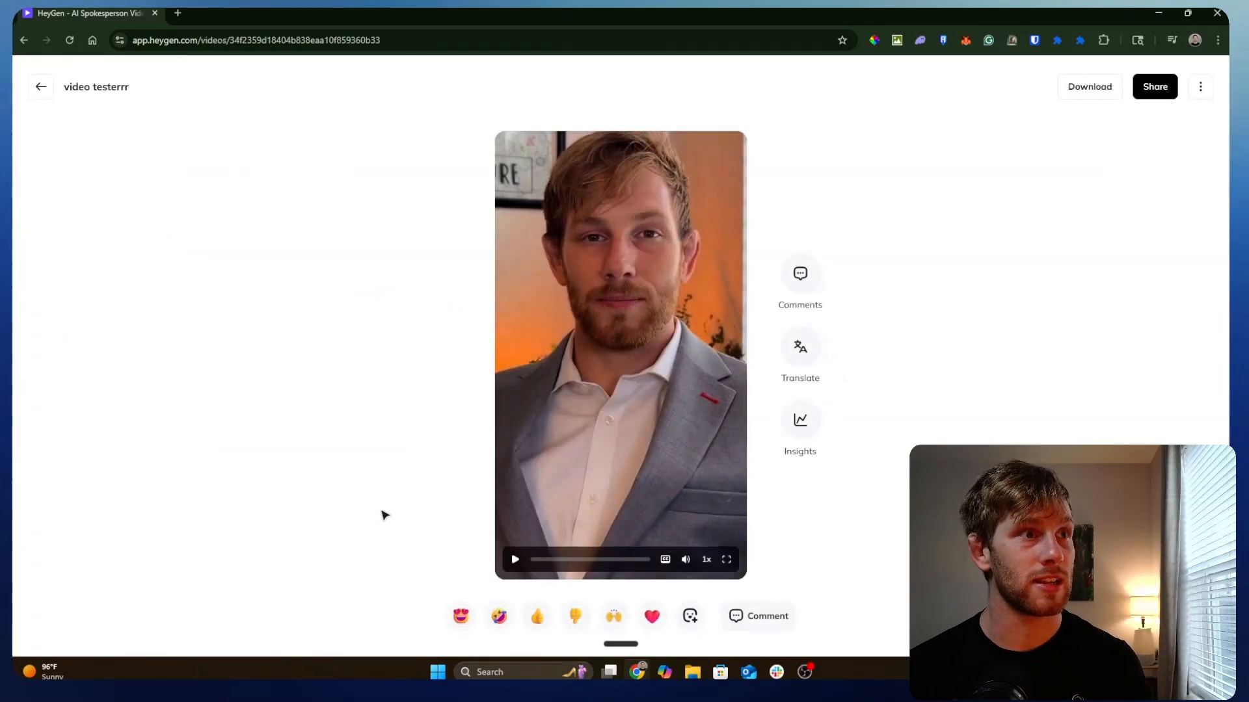
{"action": "left_click", "coordinate": [516, 562]}
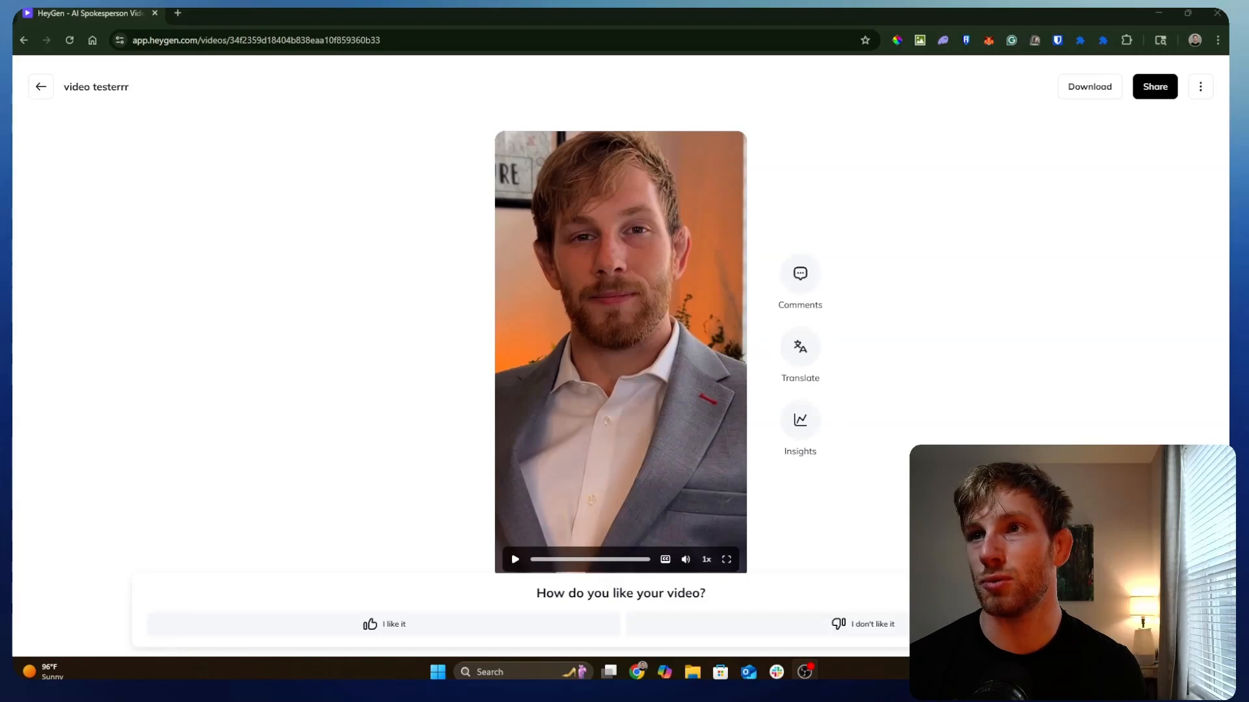
{"action": "left_click", "coordinate": [515, 560]}
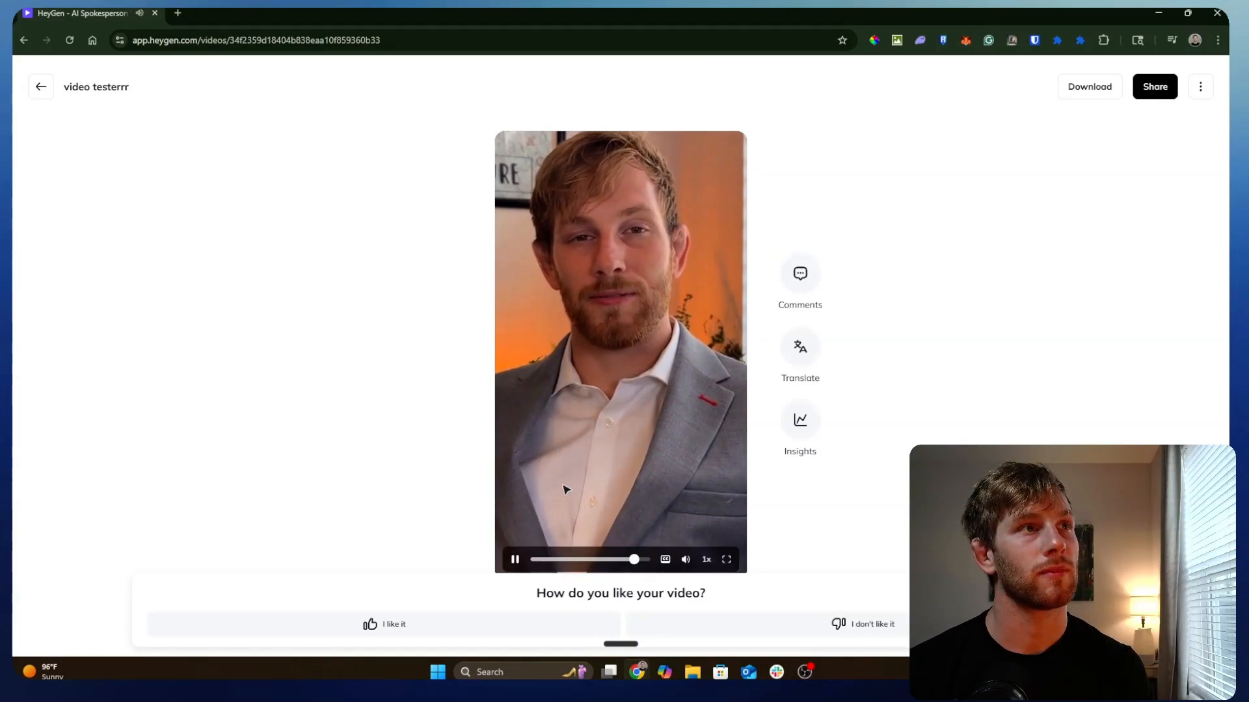
{"action": "left_click", "coordinate": [515, 560]}
{"action": "left_click_drag", "start_coordinate": [550, 562], "coordinate": [637, 571]}
{"action": "left_click_drag", "start_coordinate": [640, 567], "coordinate": [493, 585]}
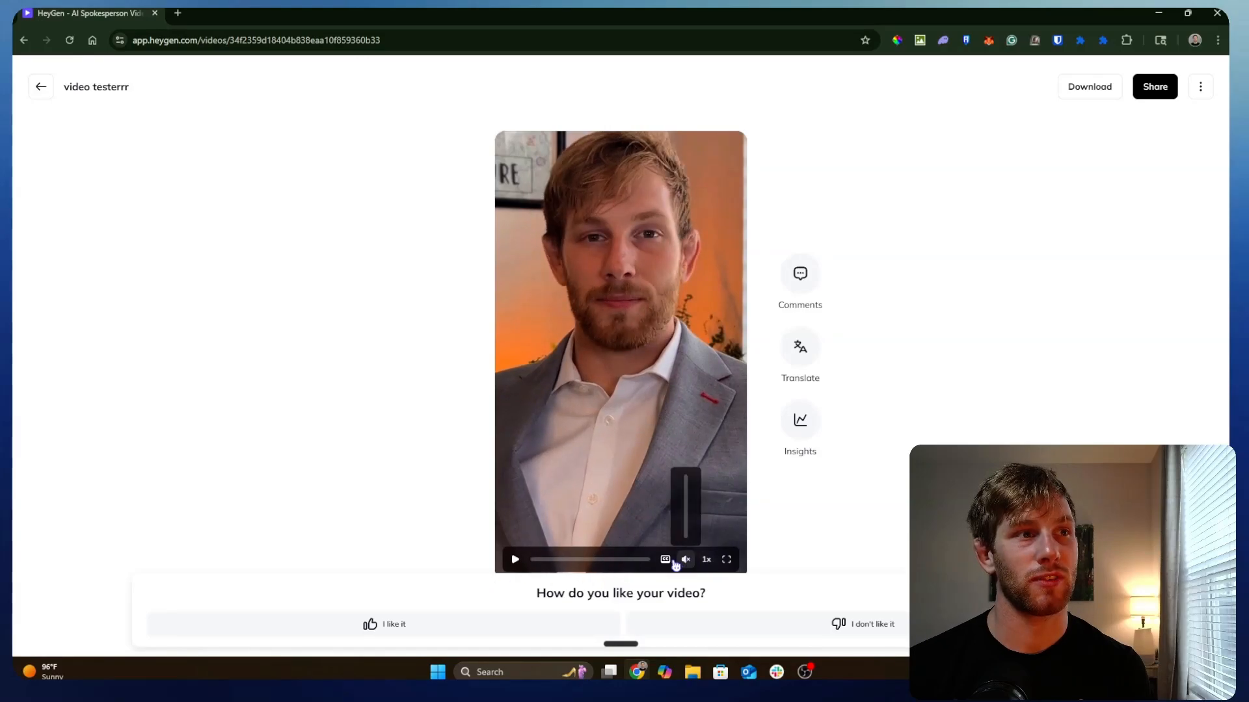
{"action": "left_click", "coordinate": [685, 560]}
{"action": "left_click", "coordinate": [514, 560]}
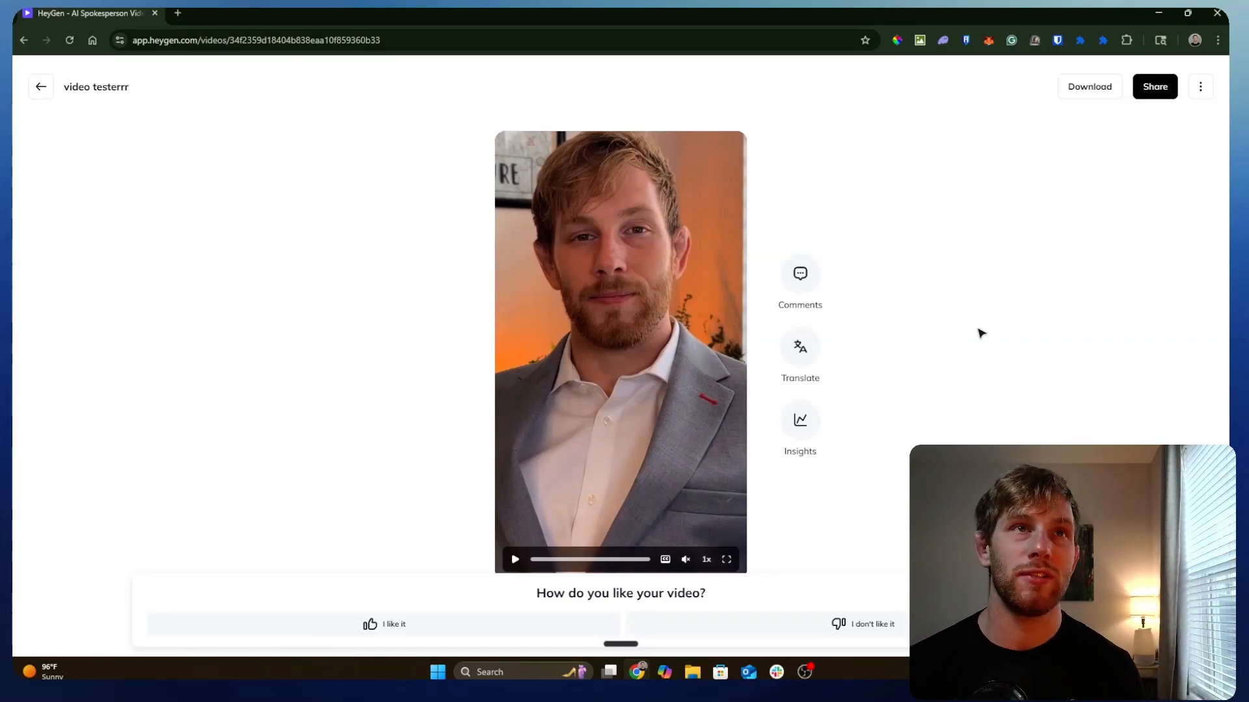
- View the download options for "video testerrr" without downloading, and return to the HeyGen projects list
{"action": "left_click", "coordinate": [1081, 87]}
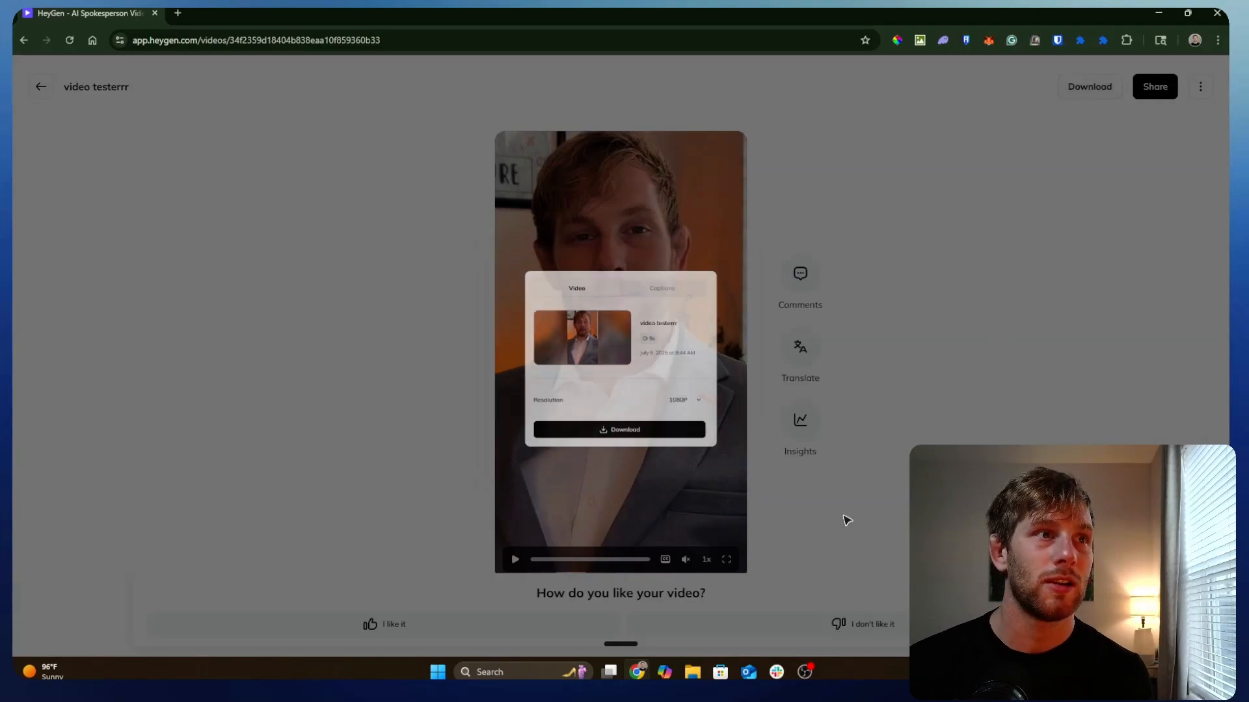
{"action": "left_click", "coordinate": [889, 530]}
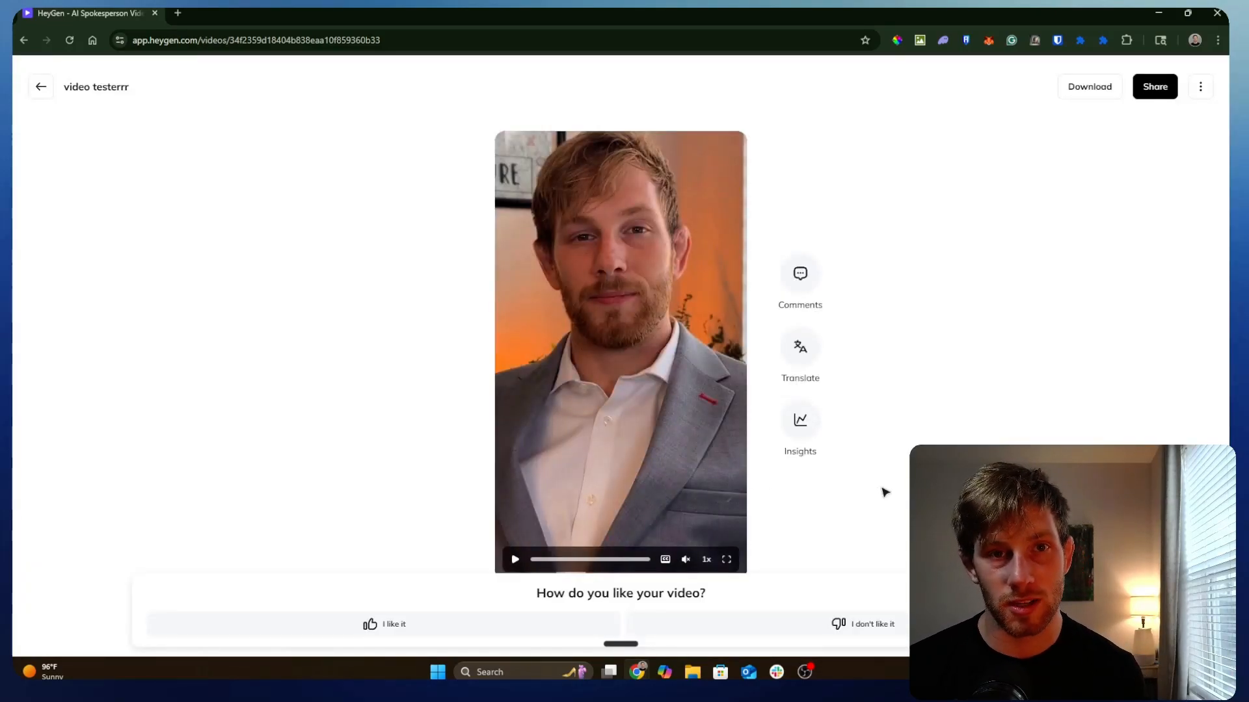
{"action": "left_click", "coordinate": [40, 86]}
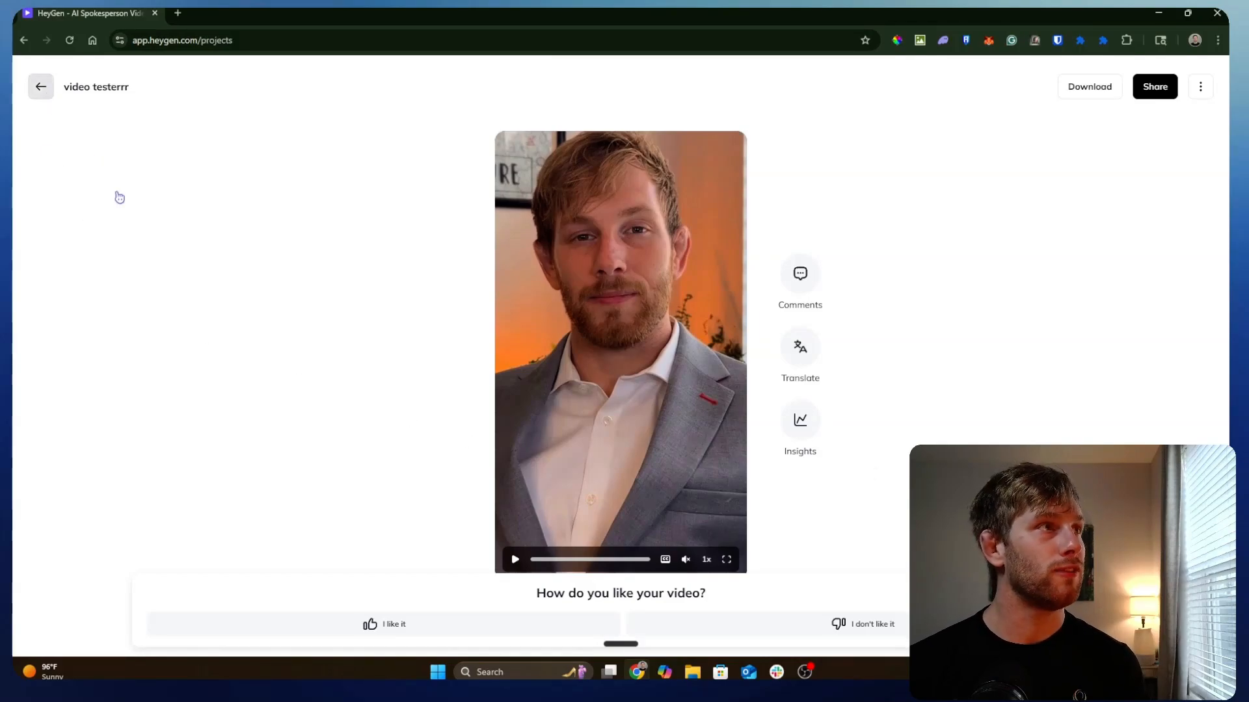